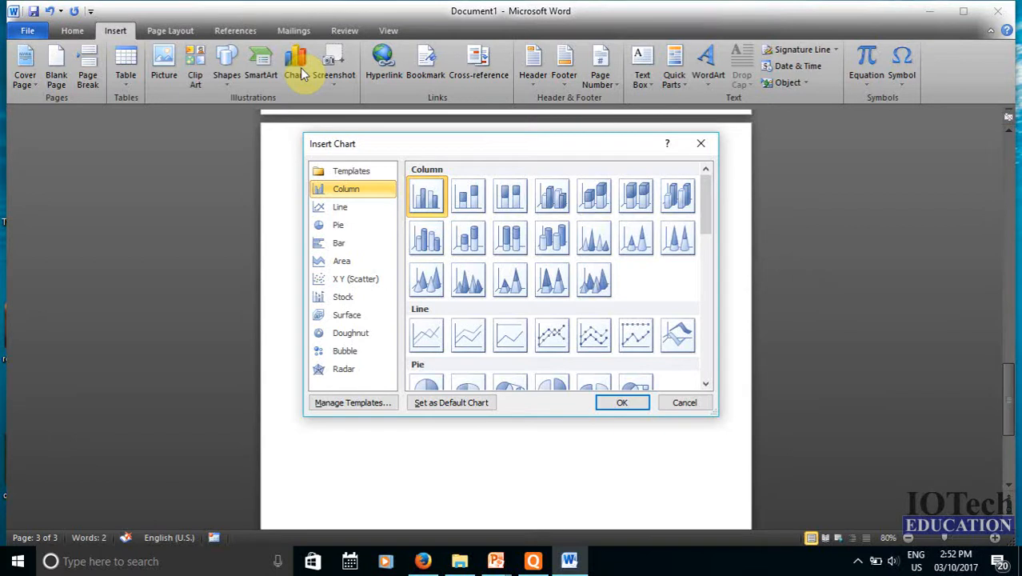
Insert a 3-D Clustered Column chart into the document and reposition its data sheet window
click(551, 195)
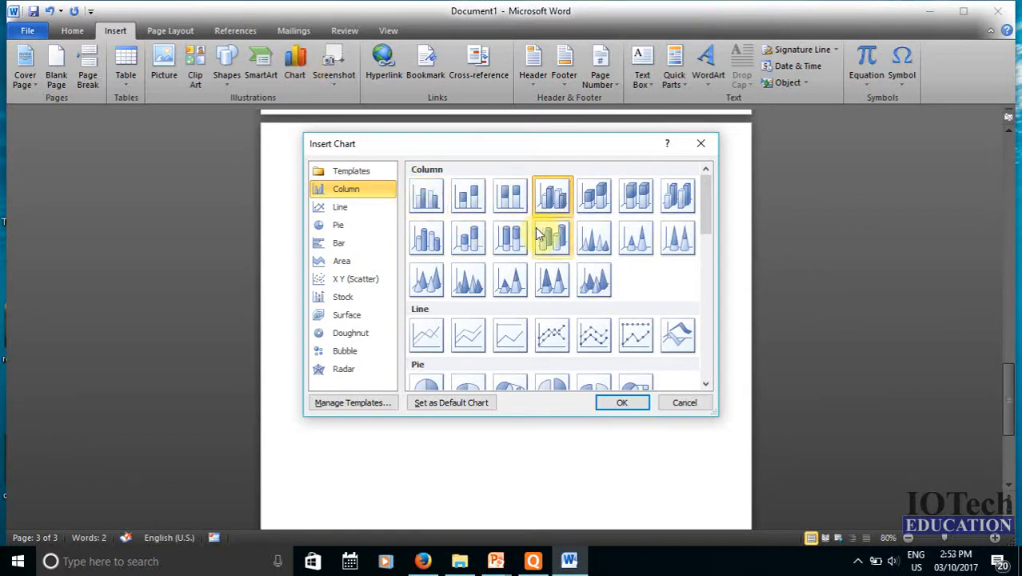
click(596, 200)
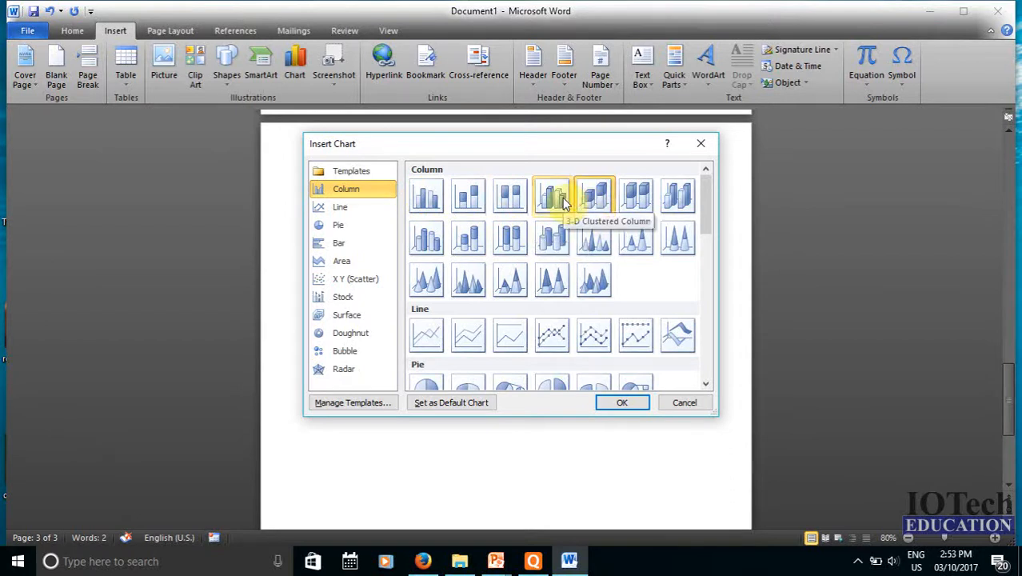
click(556, 202)
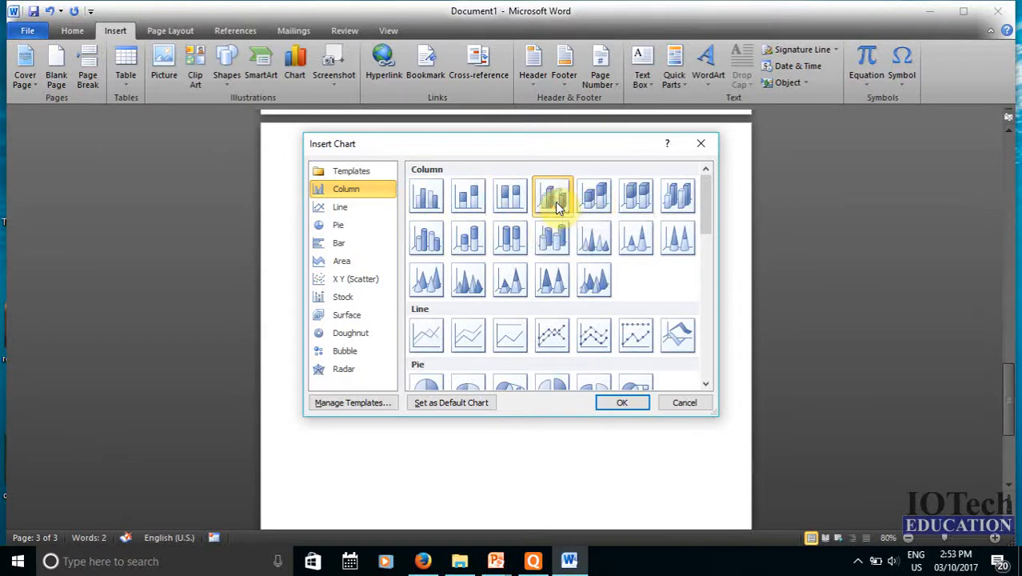
click(624, 406)
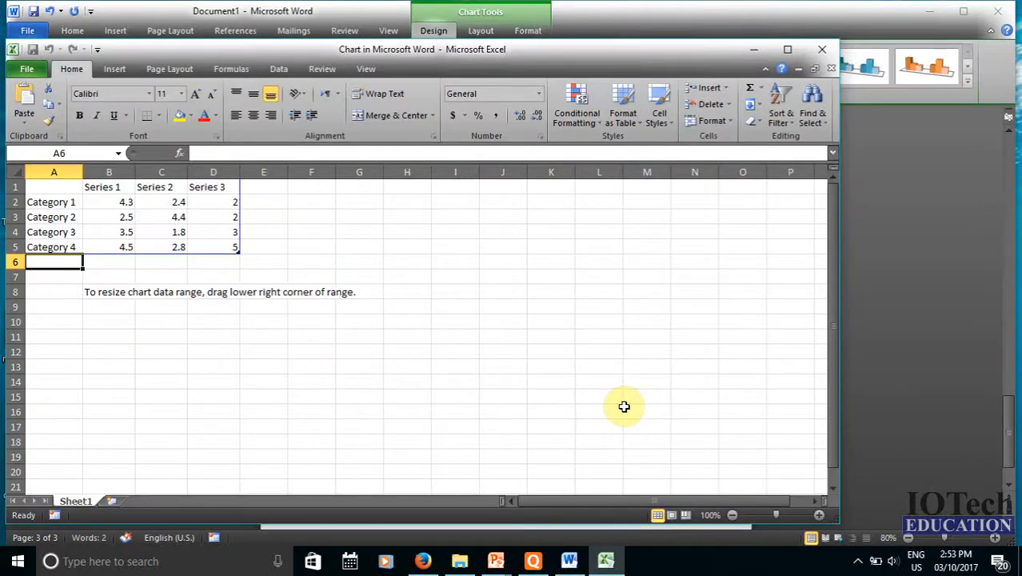
drag(623, 52, 707, 80)
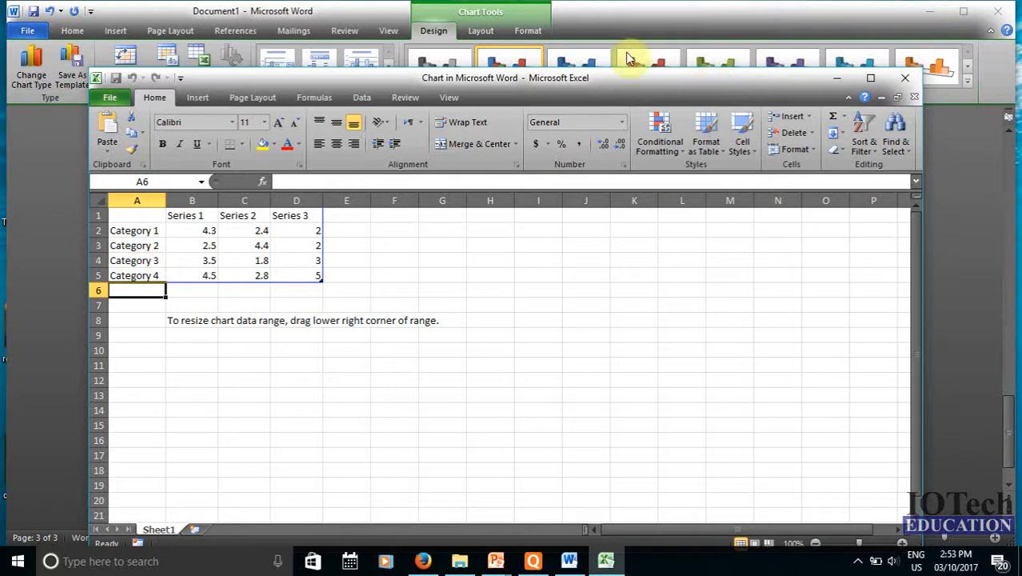
drag(370, 84, 428, 60)
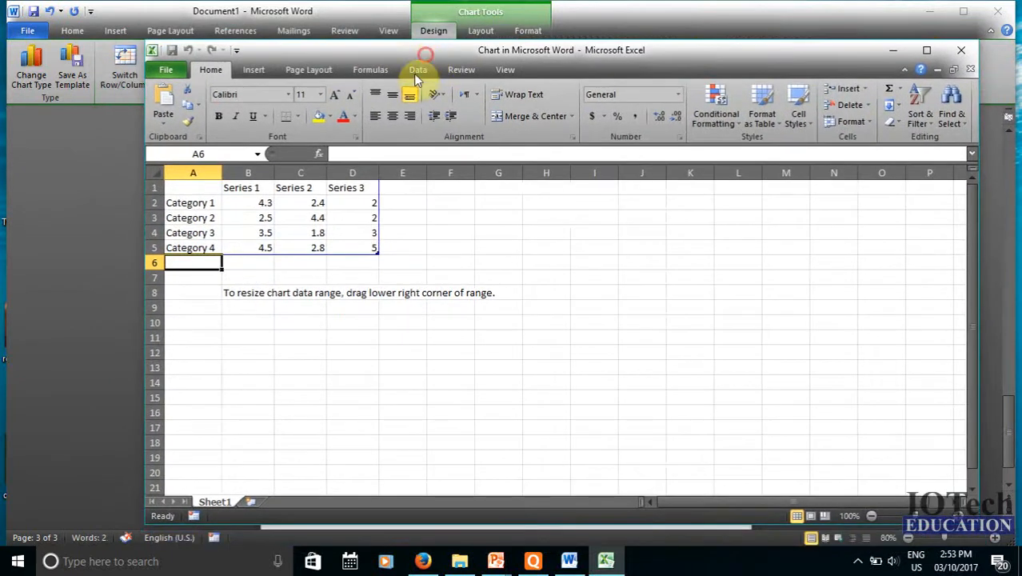
click(256, 202)
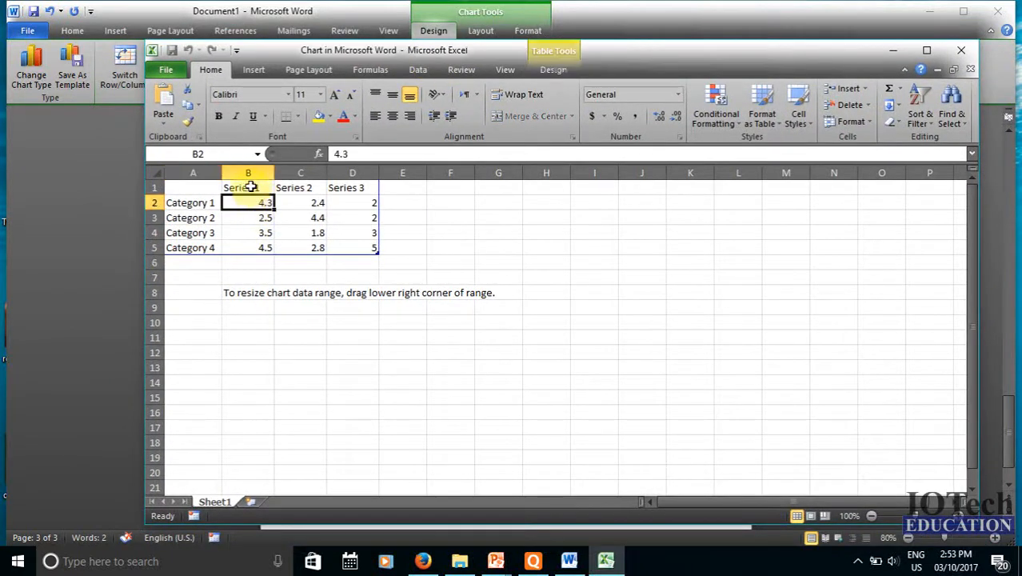
click(250, 186)
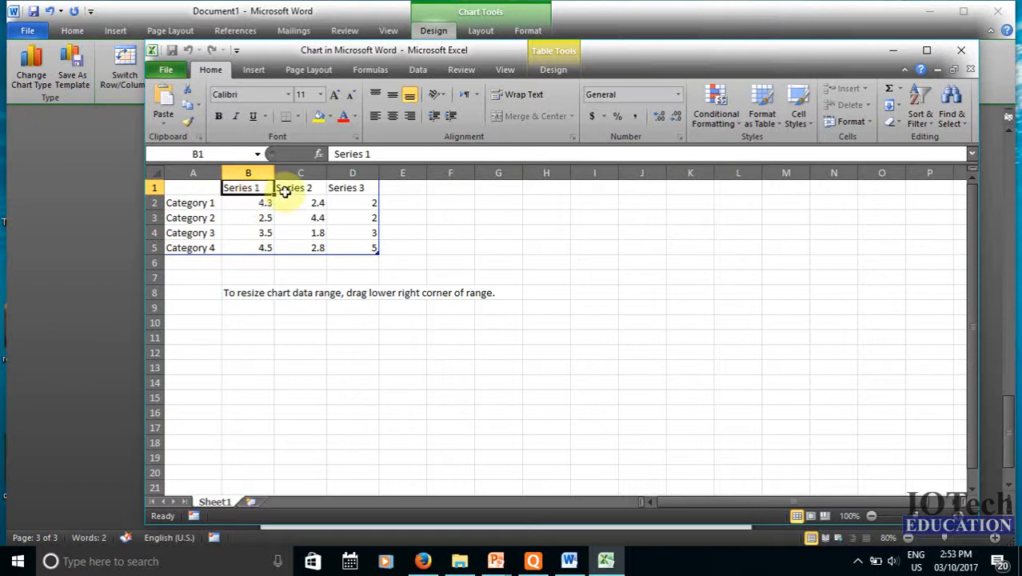
click(206, 204)
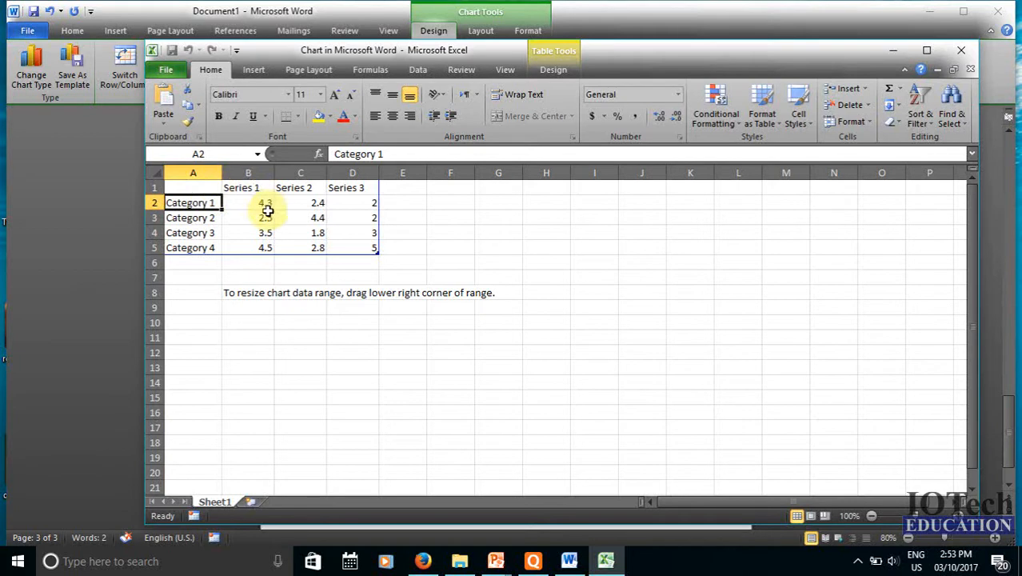
click(206, 219)
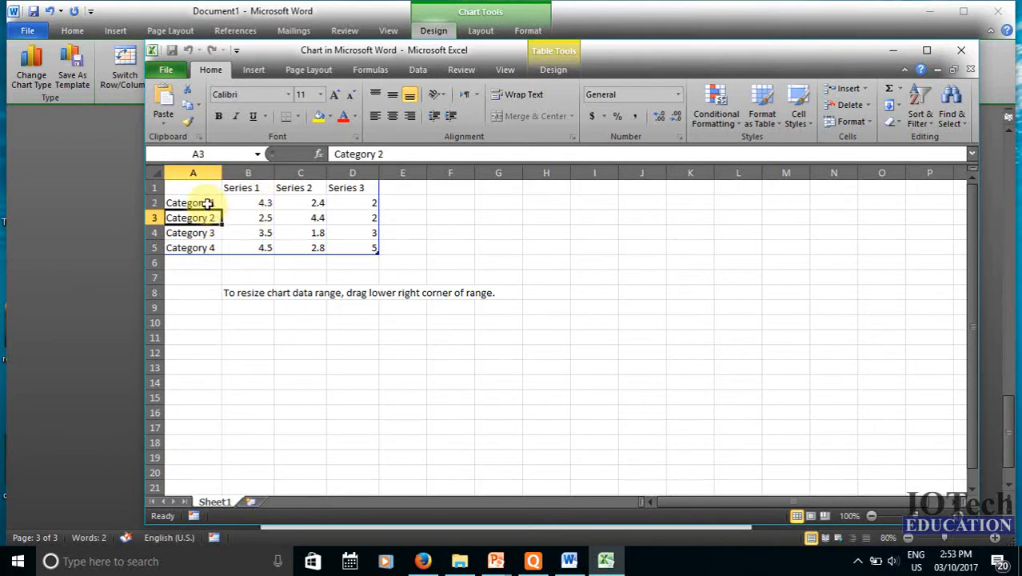
Rename the four chart categories in A2:A5 as siliguri, jalpaiguri, dhupguri and falakata
click(206, 204)
key(BackSpace)
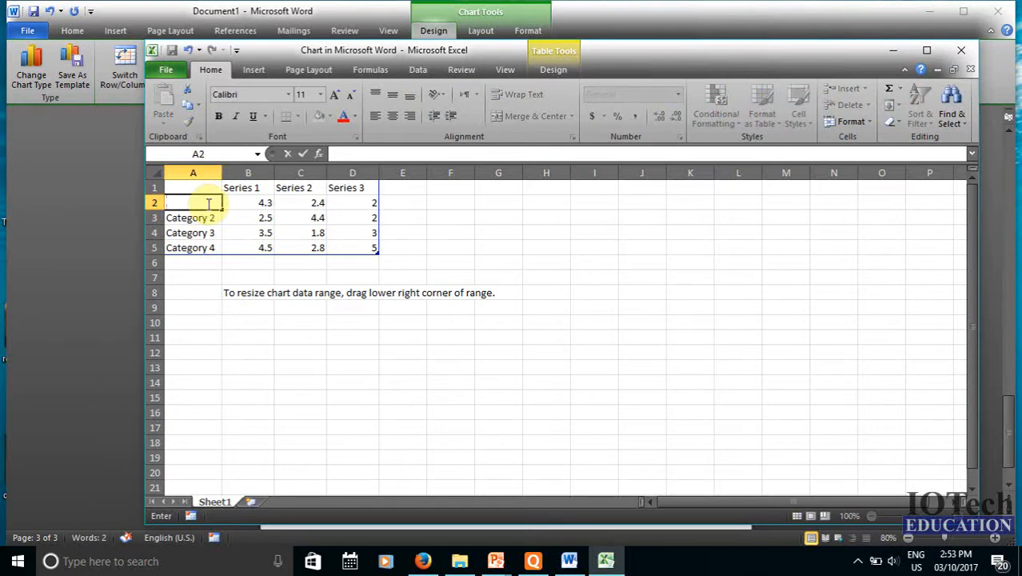
text(siliguri)
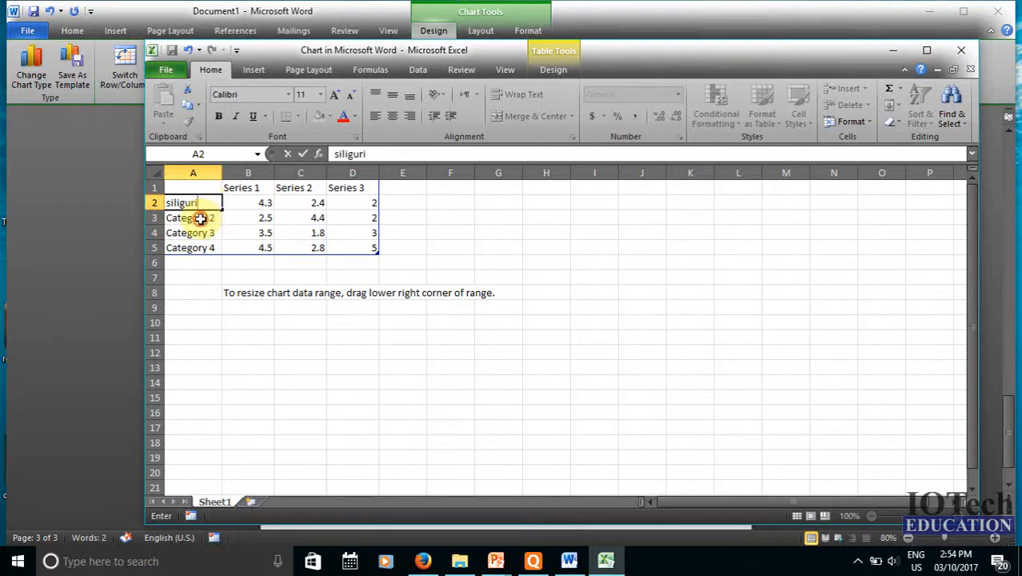
click(200, 218)
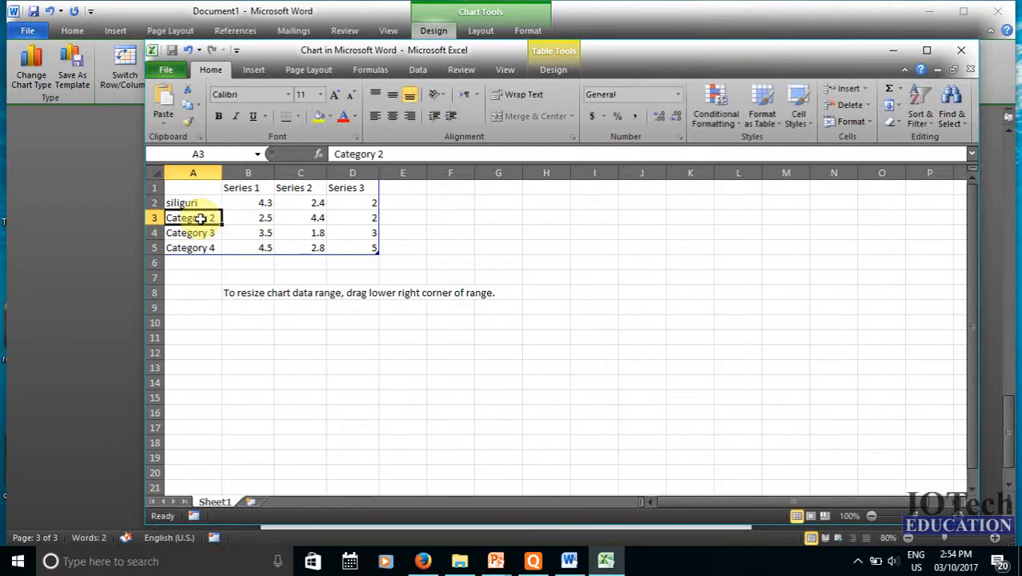
text(jalap)
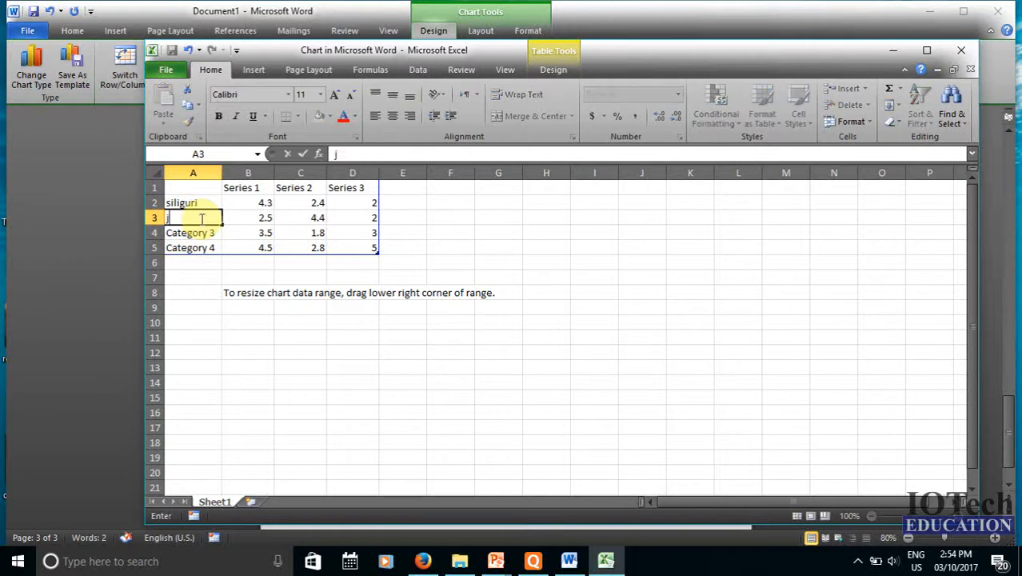
text(aiguri)
key(Return)
text(dhupguri)
key(Return)
text(falakata)
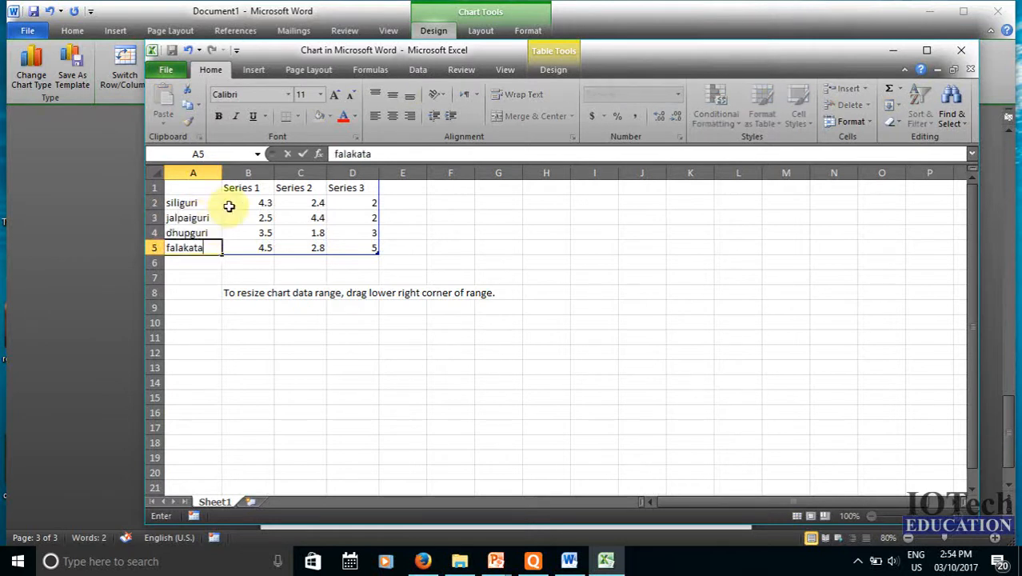
Rename the three series headings in B1:D1 as male, female and child
click(251, 188)
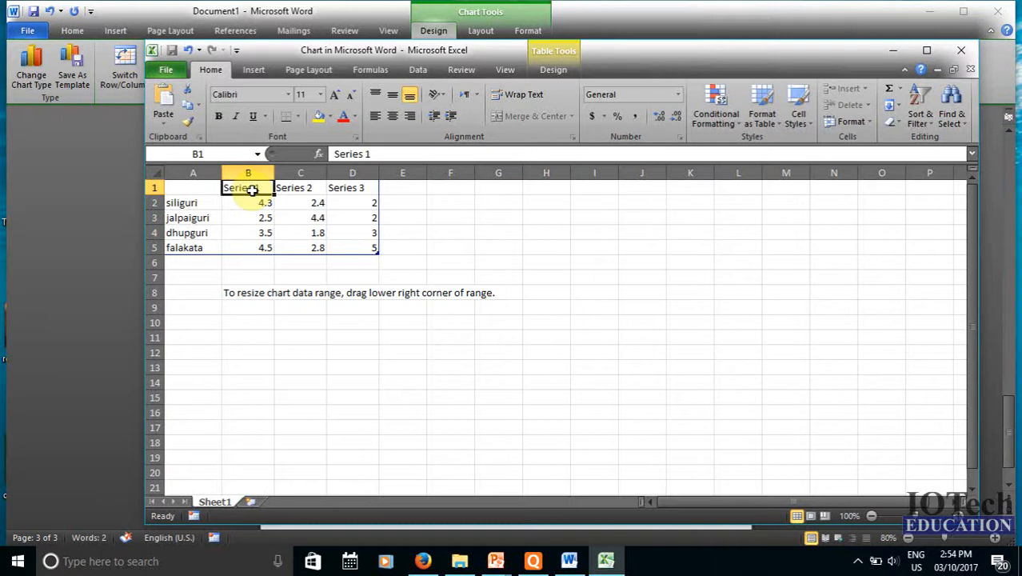
text(male)
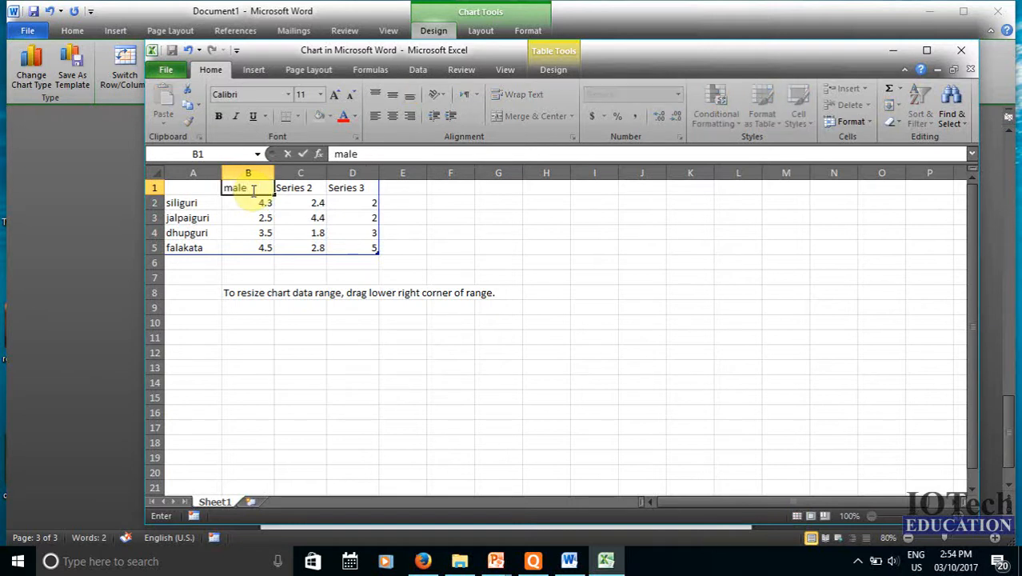
key(Tab)
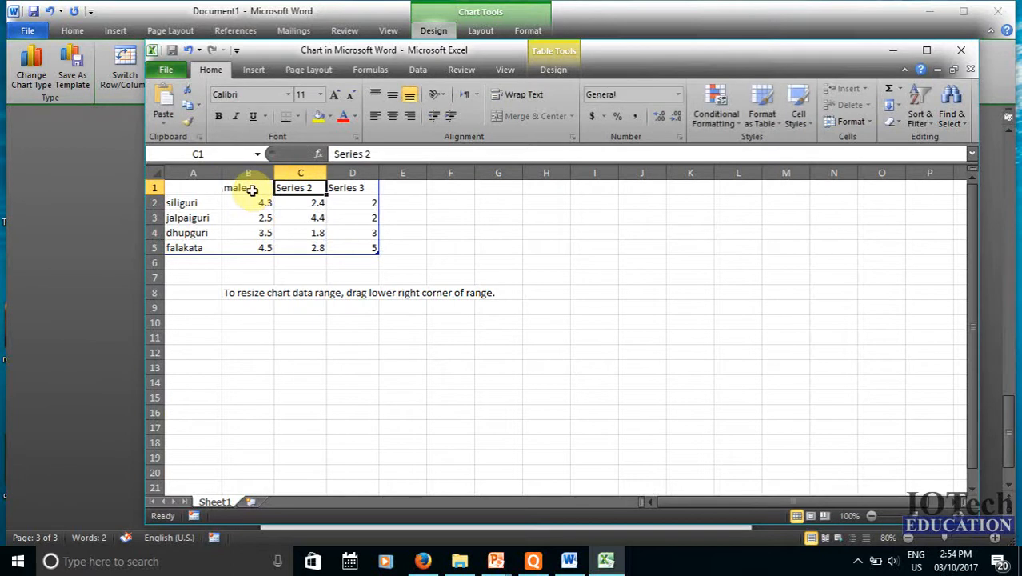
text(female)
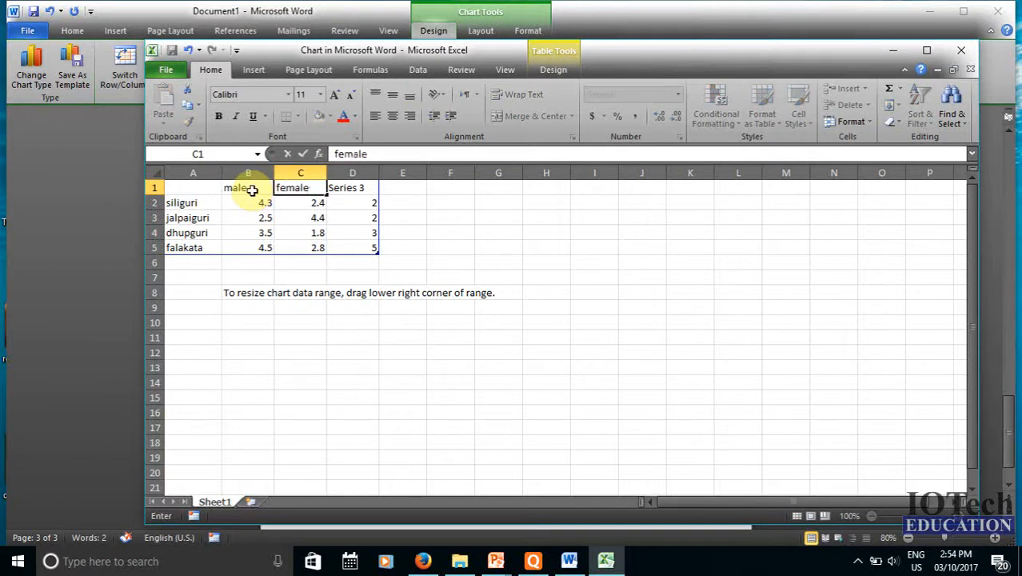
key(Tab)
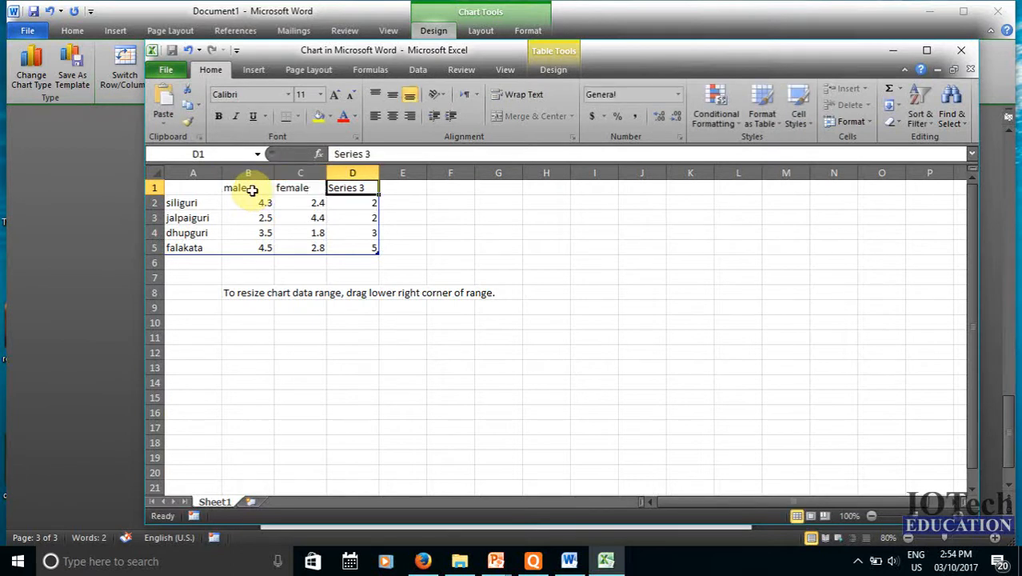
text(child)
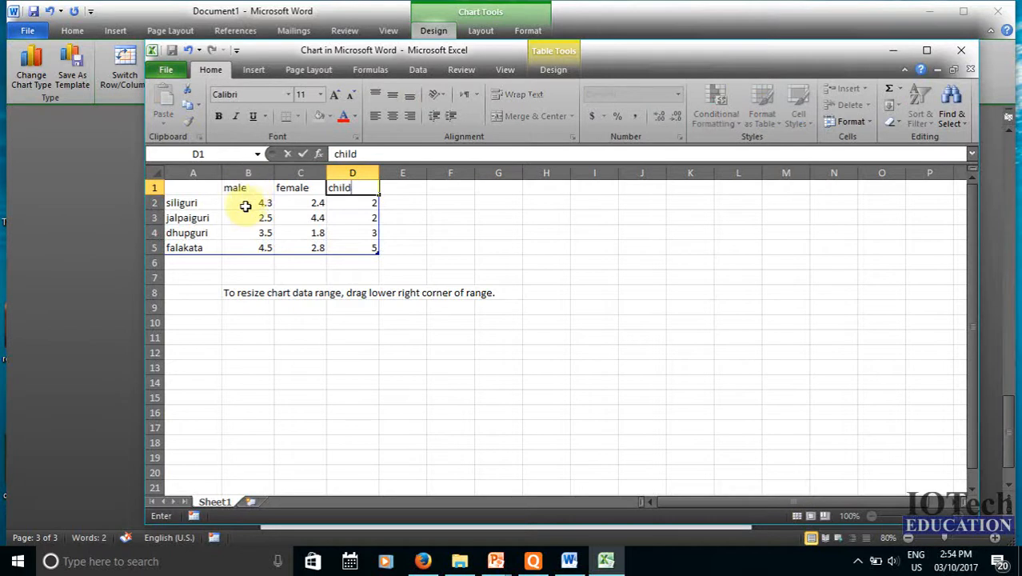
Set the siliguri row's values to 12500 for male, 15472 for female and 12540 for child
click(246, 204)
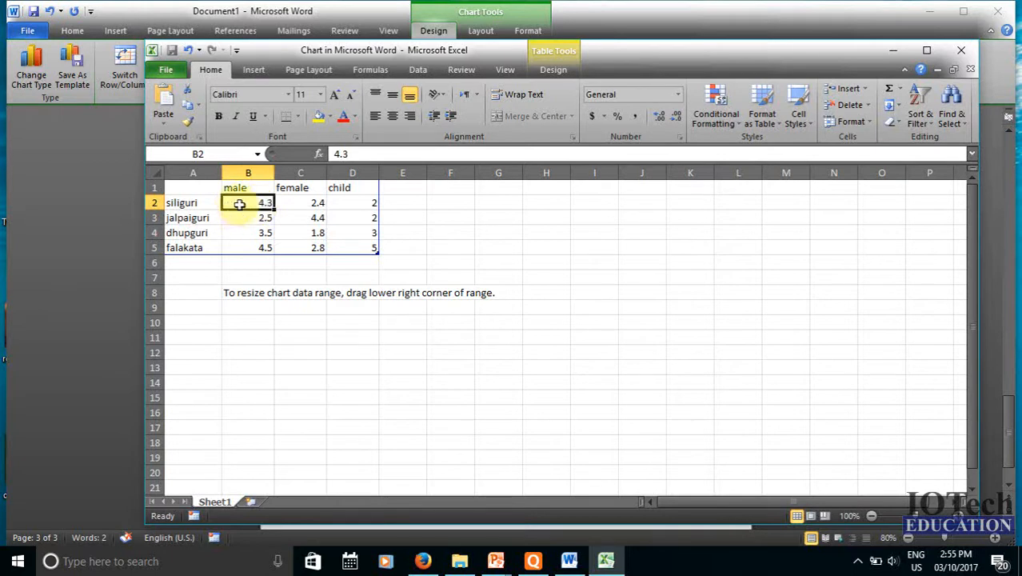
text(12500)
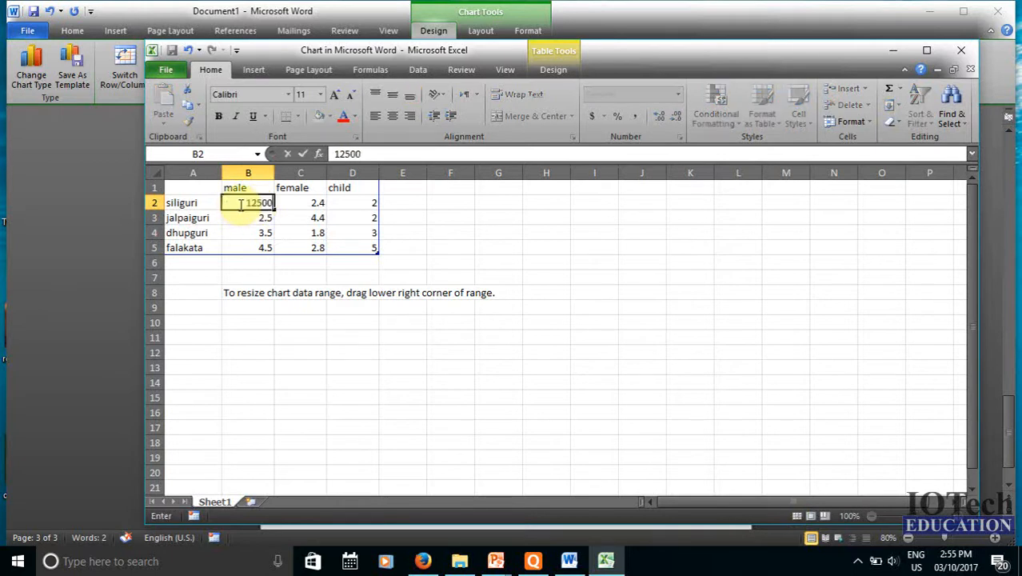
click(303, 199)
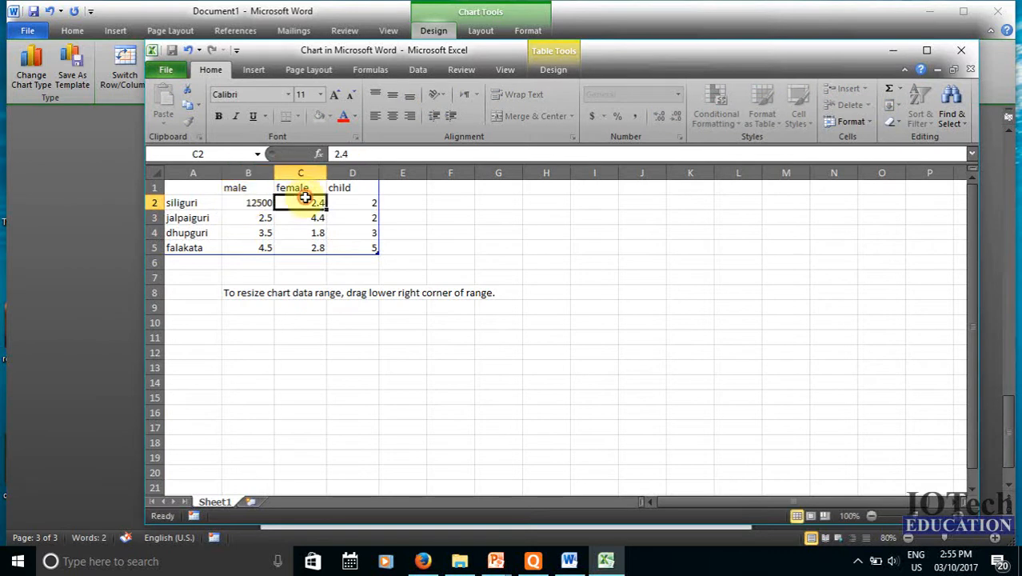
text(15472)
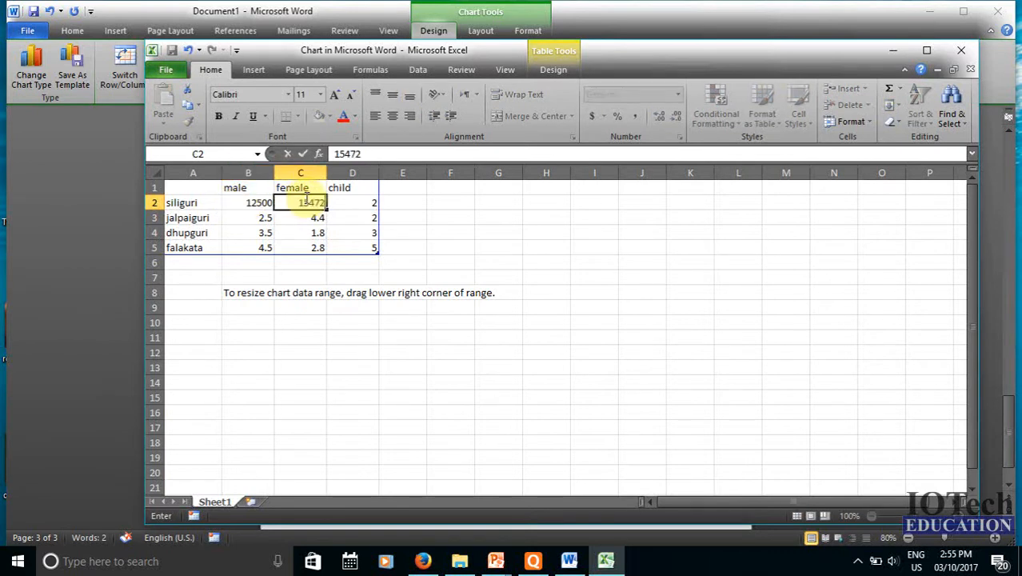
click(358, 202)
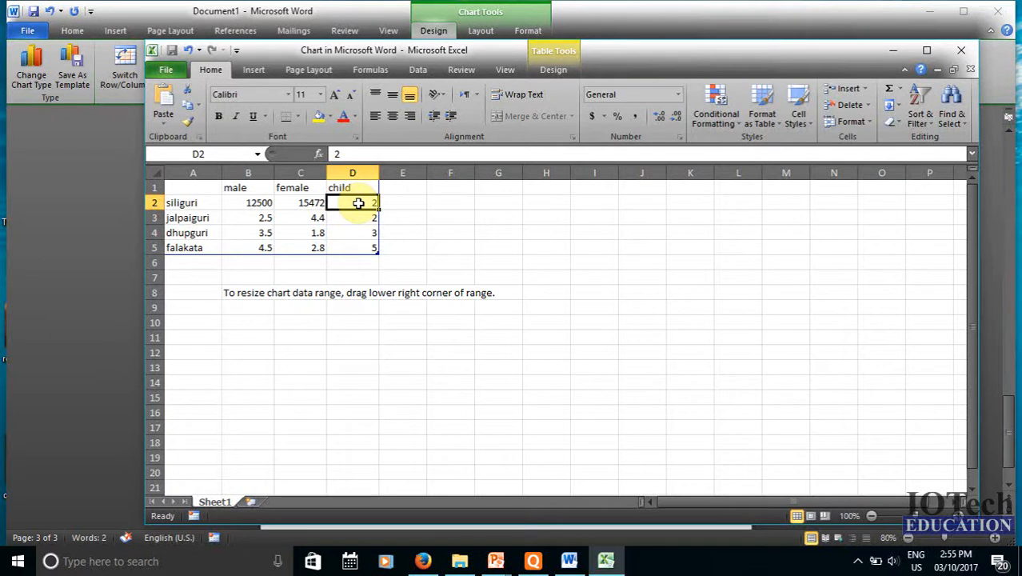
text(12540)
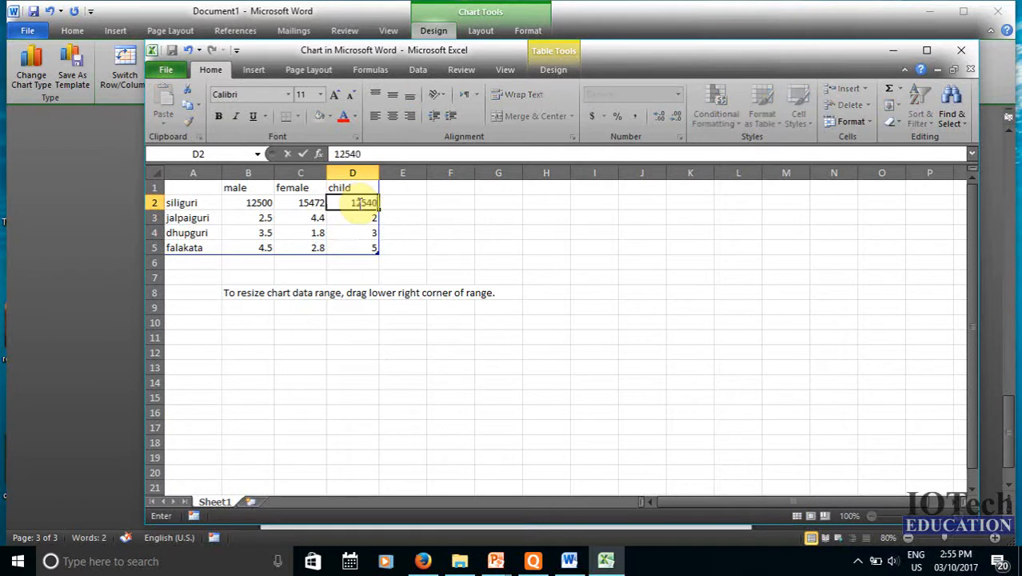
Set the jalpaiguri row's values to 32541 for male, 12547 for female and 14785 for child
click(253, 219)
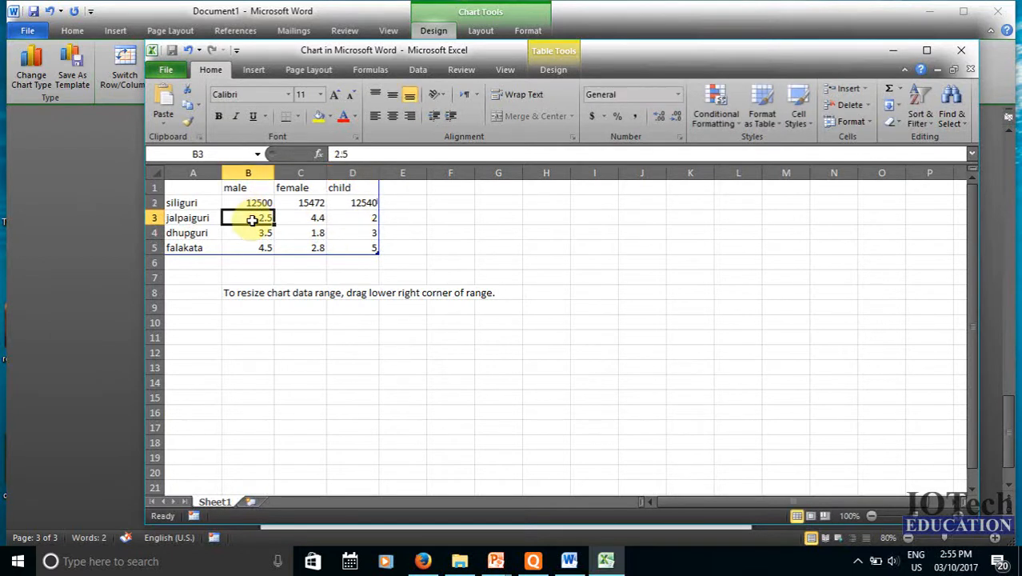
text(325410)
key(BackSpace)
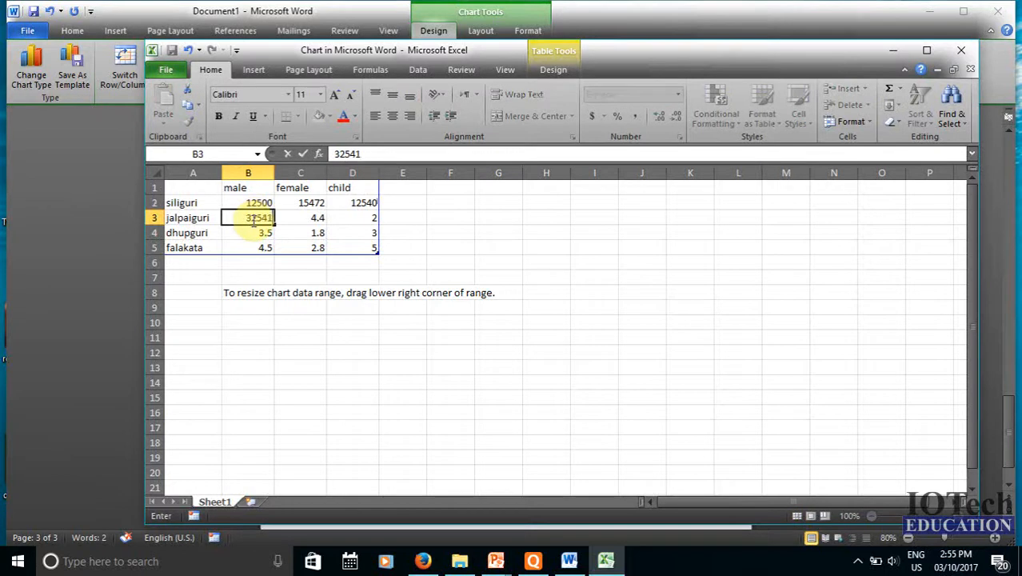
click(301, 220)
text(1)
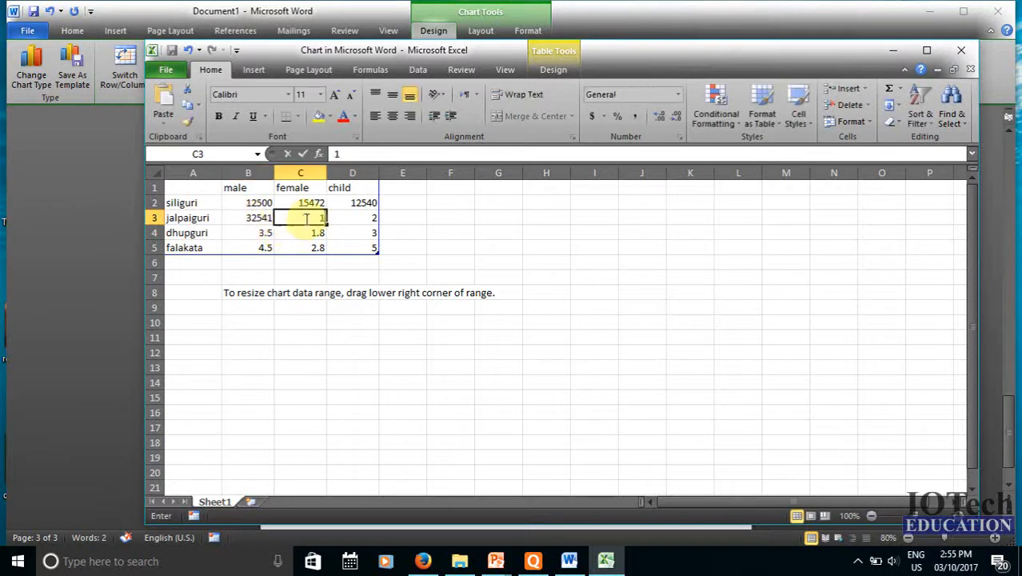
text(2547)
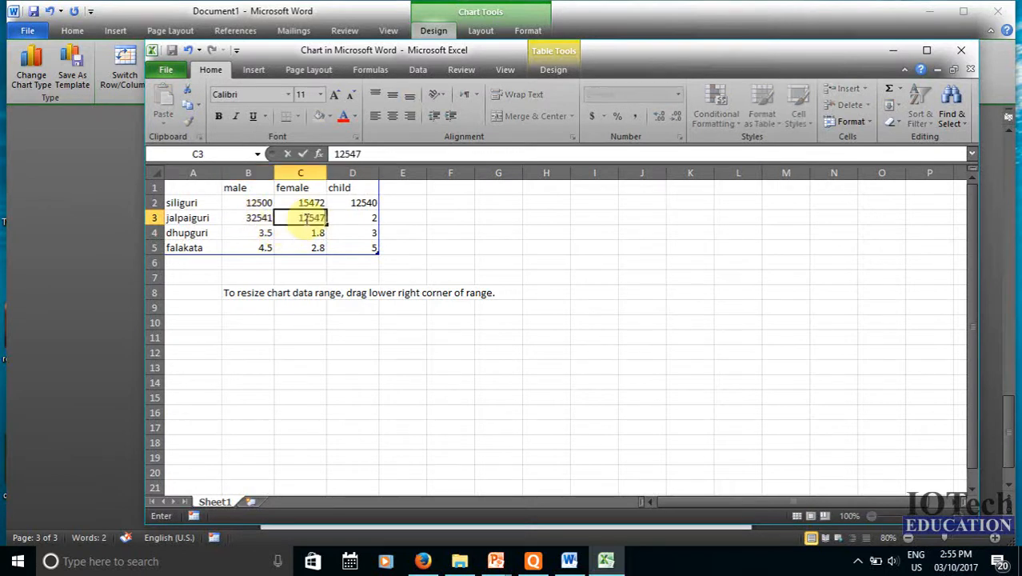
click(364, 219)
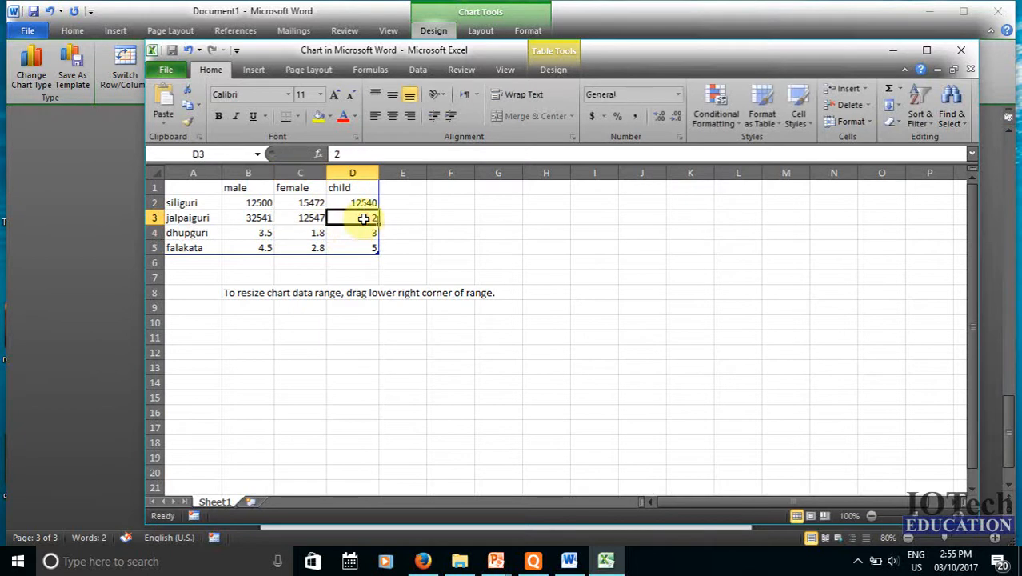
text(14785)
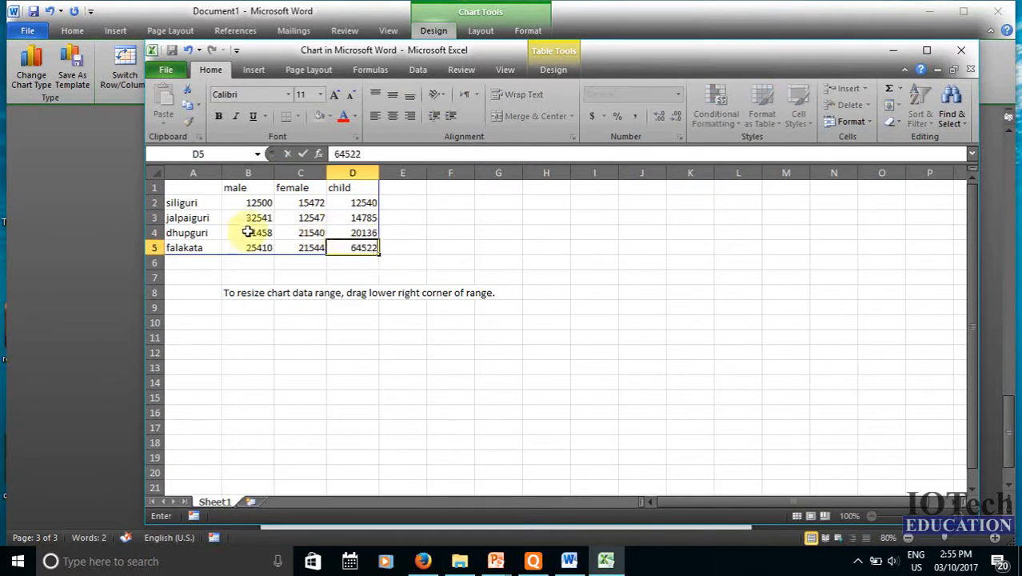
Close the chart's data sheet and deselect the chart in the document
click(959, 54)
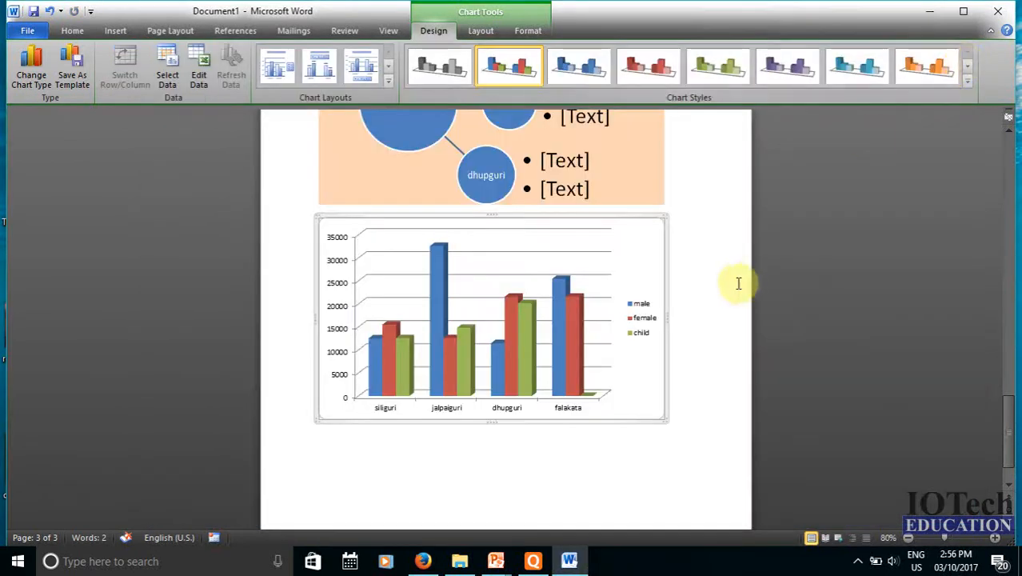
click(681, 271)
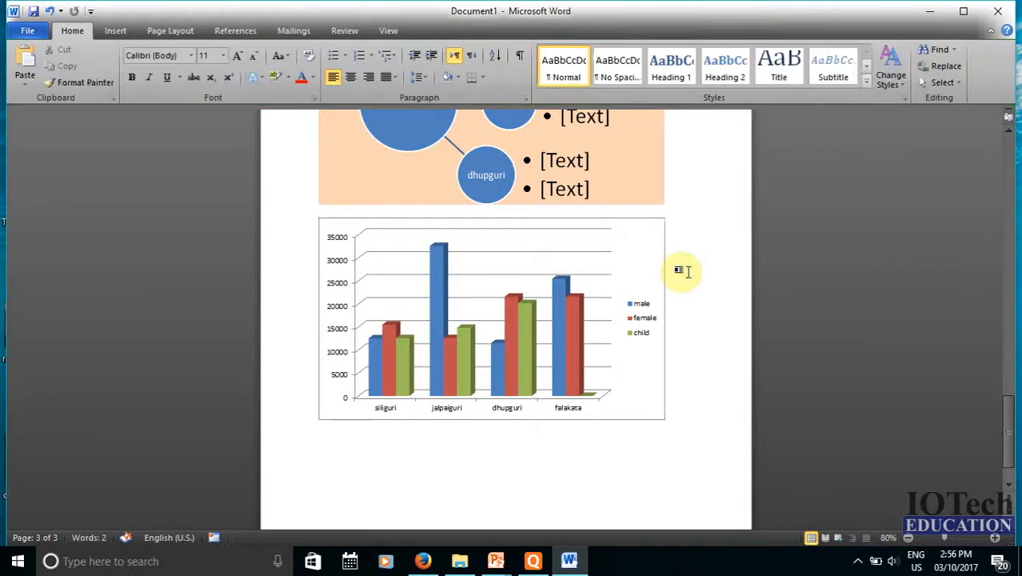
Enlarge the column chart to extend slightly past the page's right text margin and deselect it
click(617, 312)
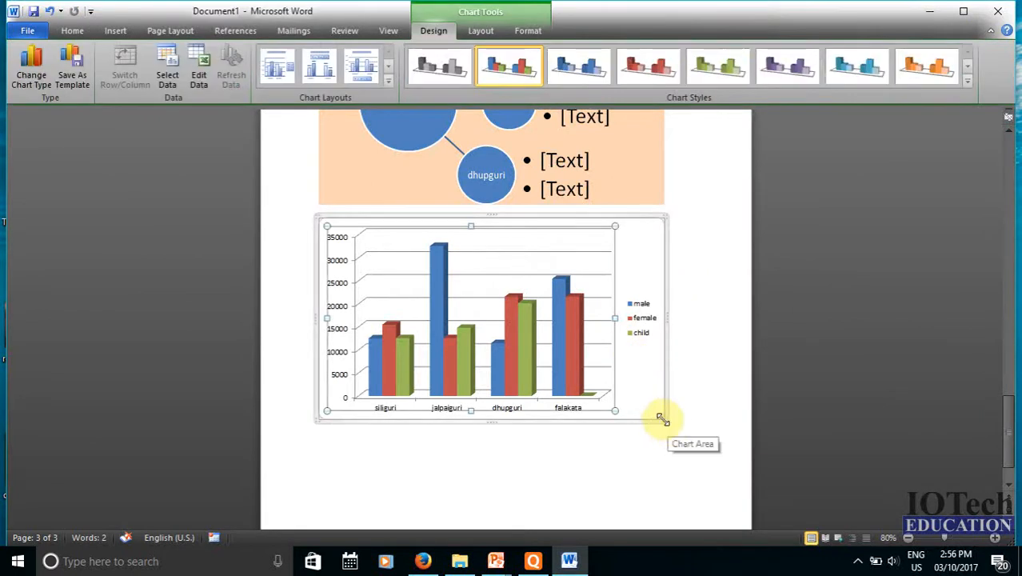
drag(656, 416, 701, 464)
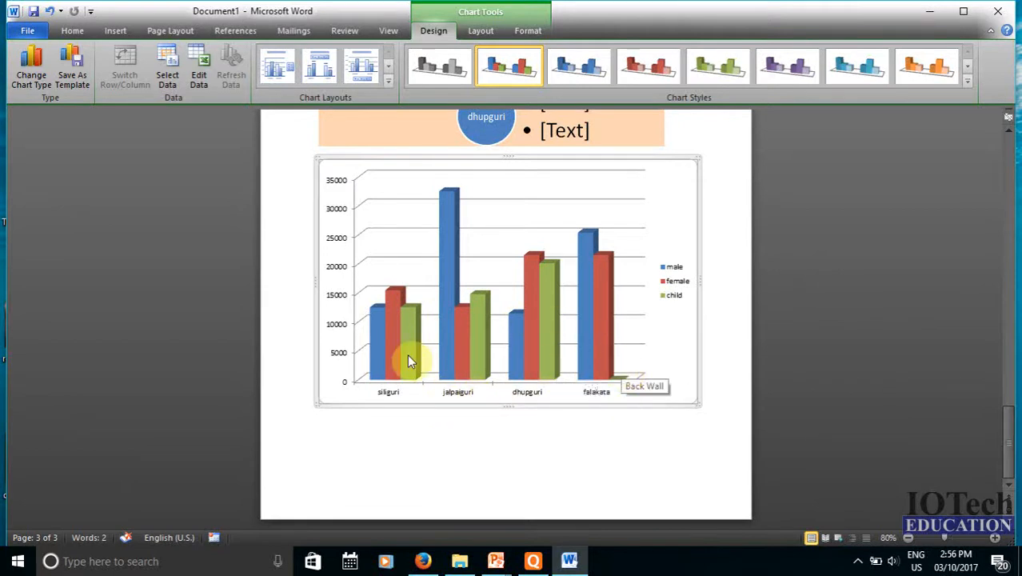
mouse_move(407, 358)
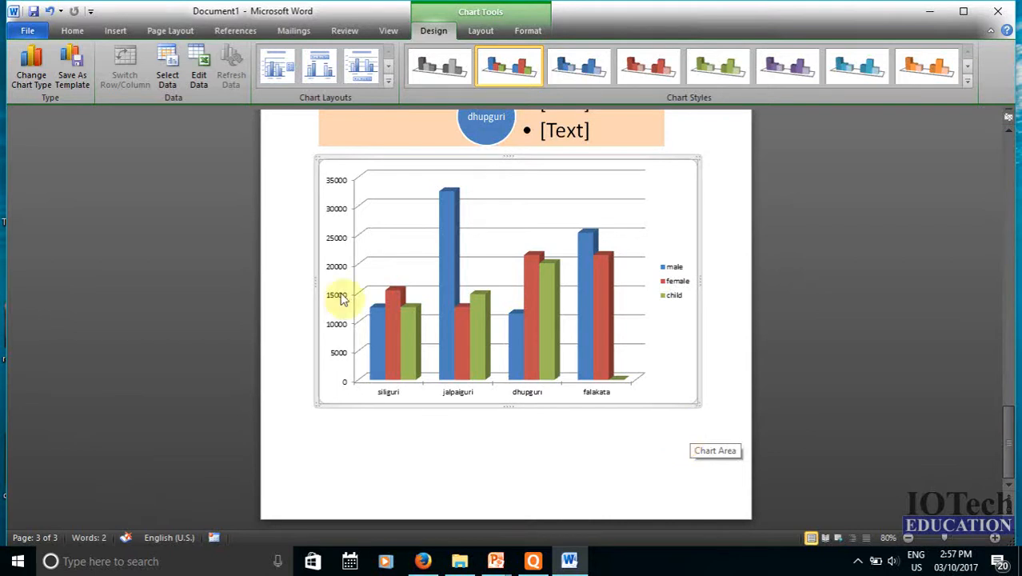
click(714, 388)
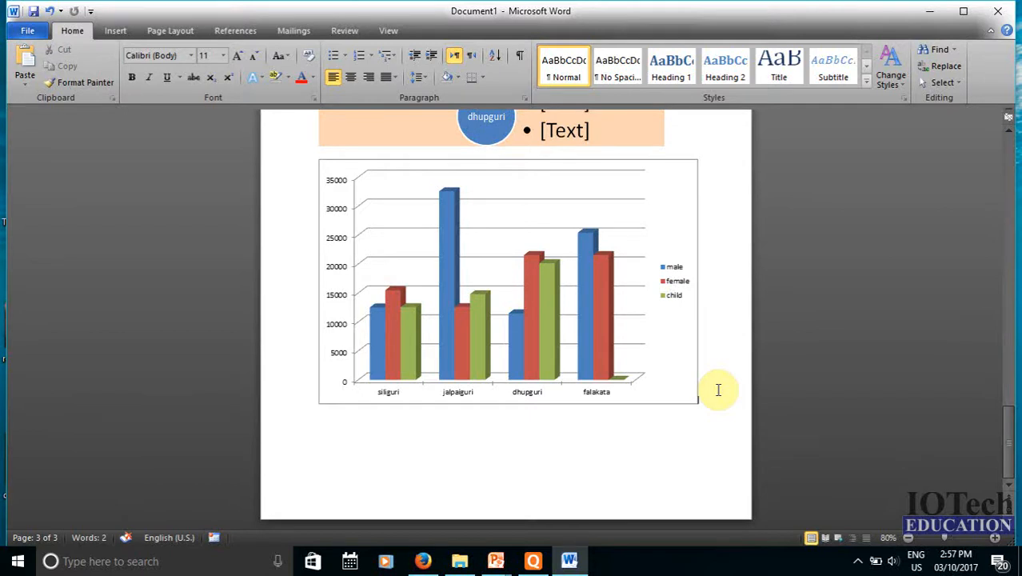
Add the text "Iotech education" on a new line below the chart
click(115, 30)
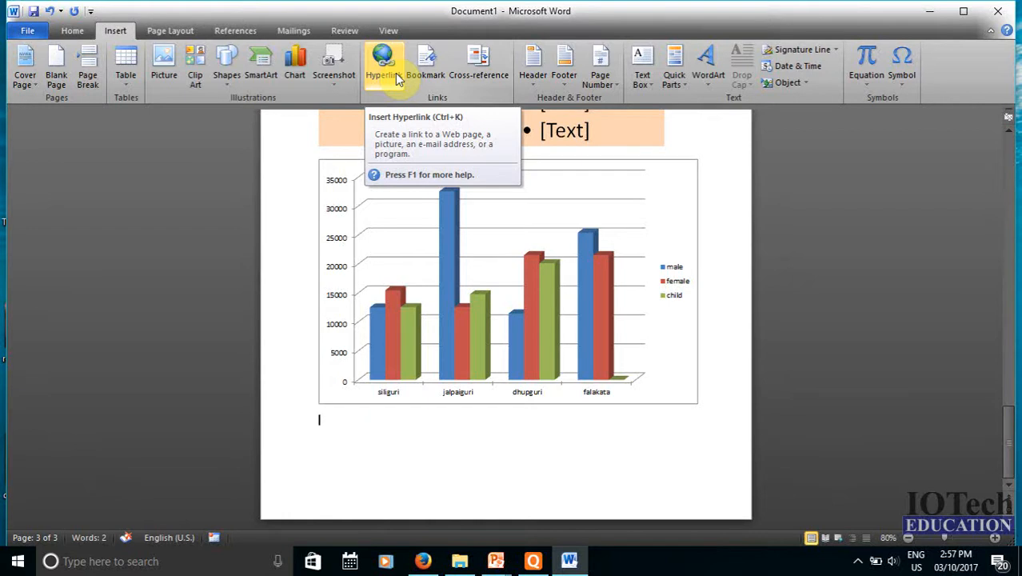
mouse_move(472, 319)
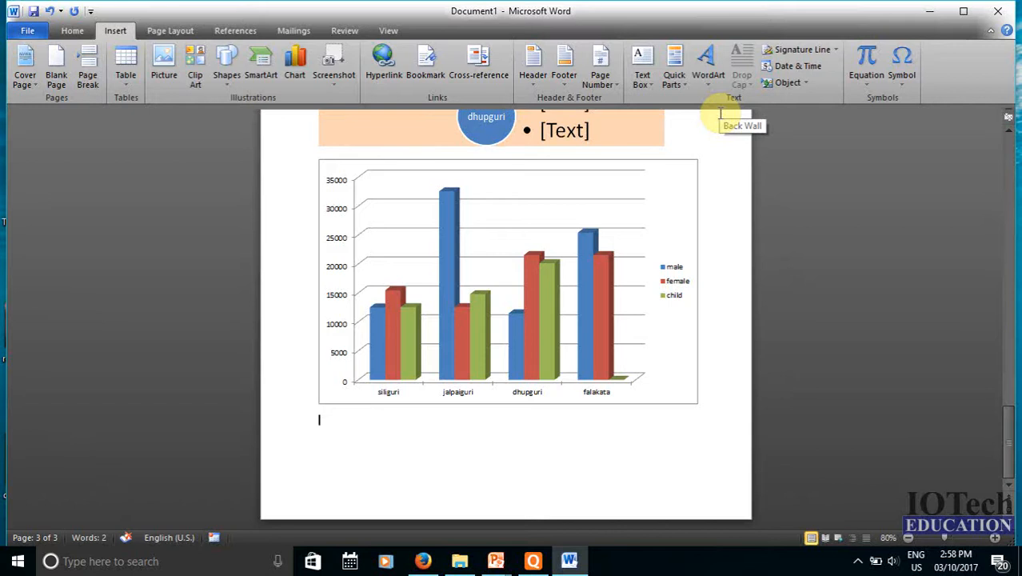
text(i)
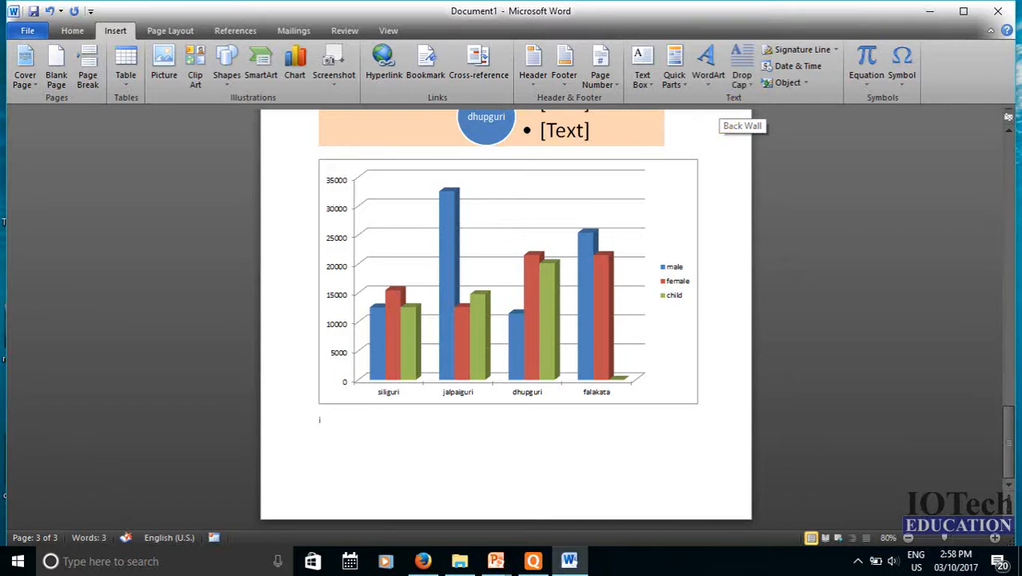
text(otech education)
double_click(338, 411)
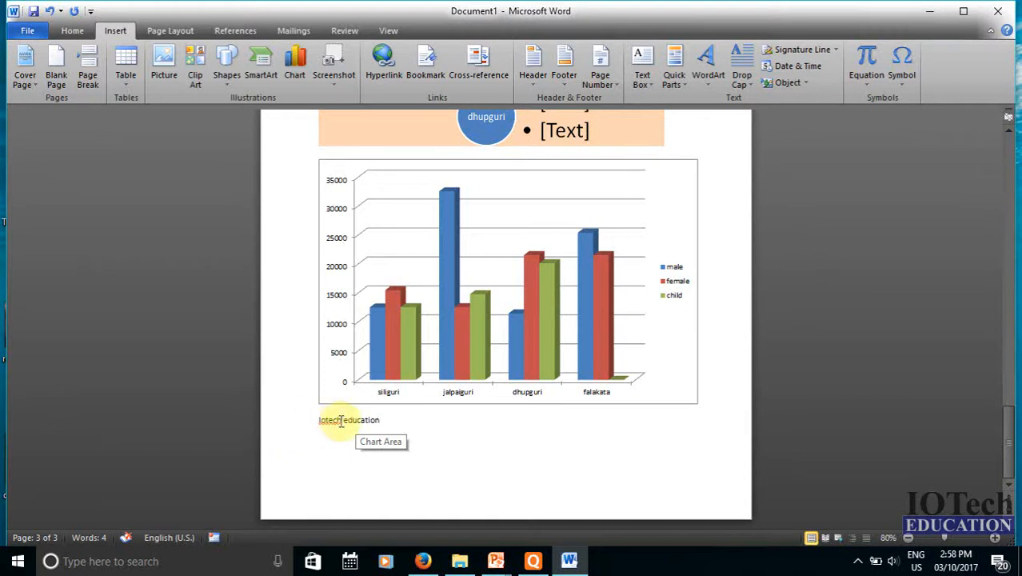
drag(316, 419, 337, 426)
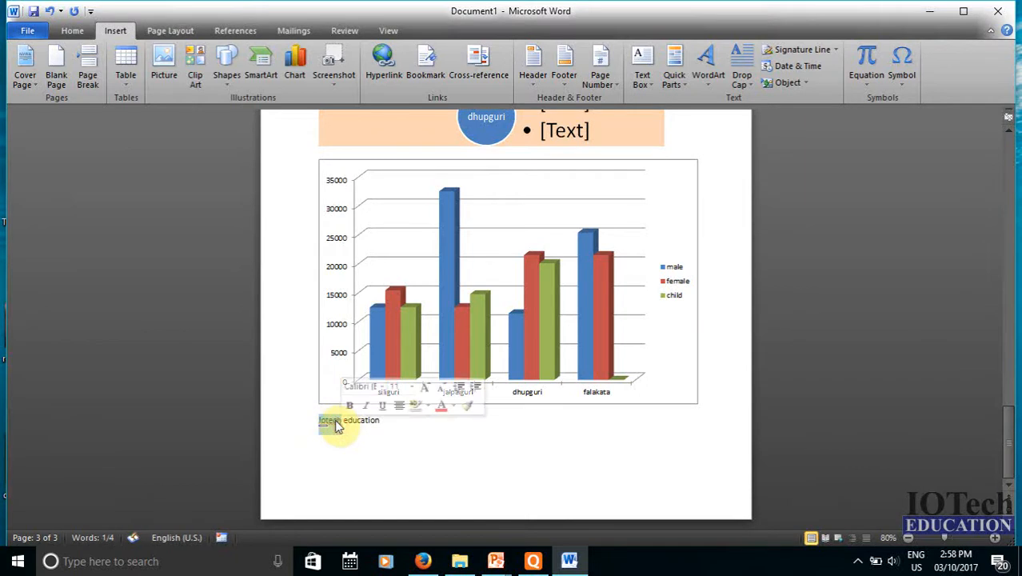
click(392, 68)
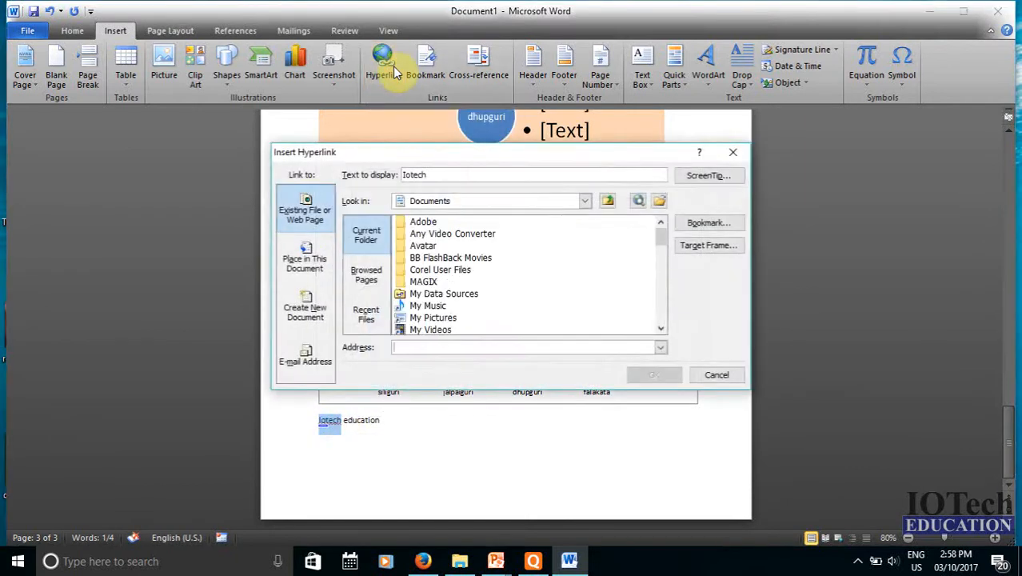
click(730, 376)
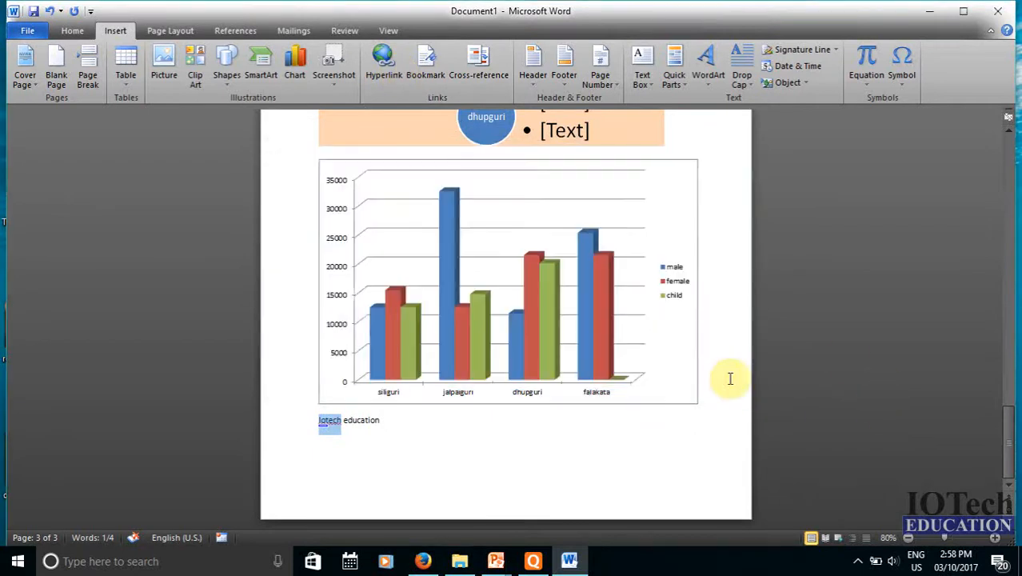
click(434, 429)
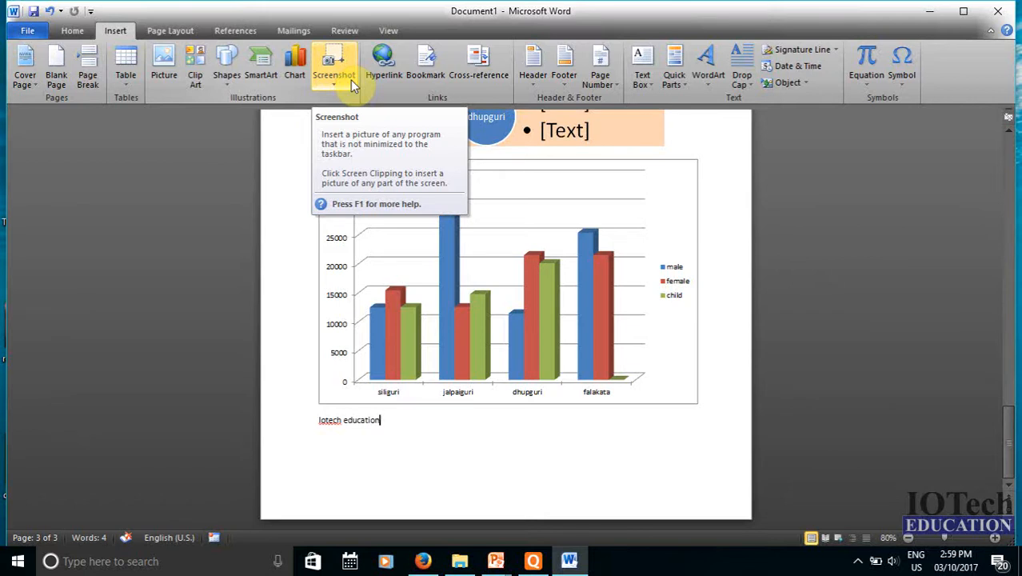
Insert a screen clipping of the desktop wallpaper's swimmer, without the desktop icons, after the "Iotech education" text
click(332, 58)
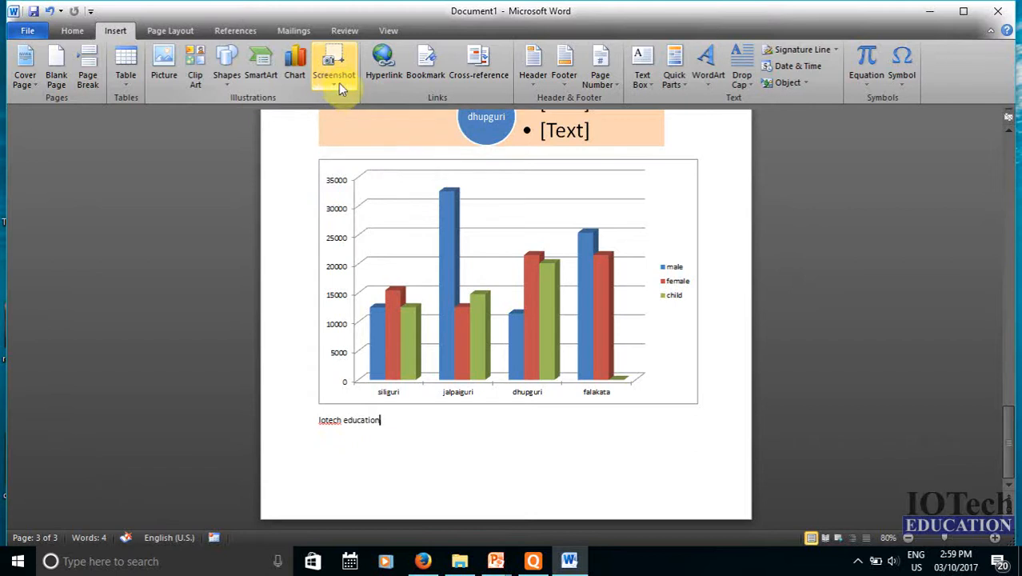
click(334, 77)
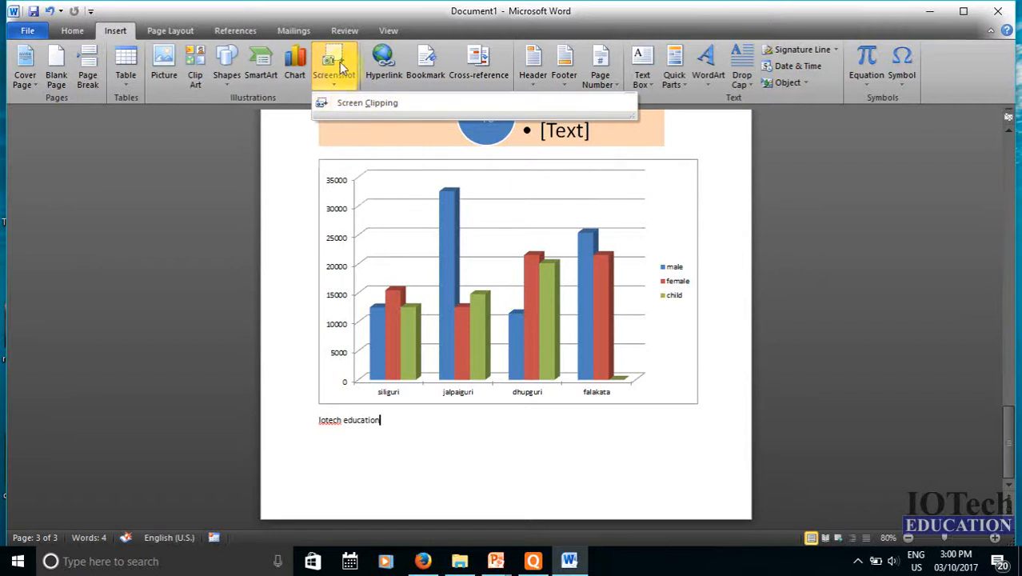
click(339, 61)
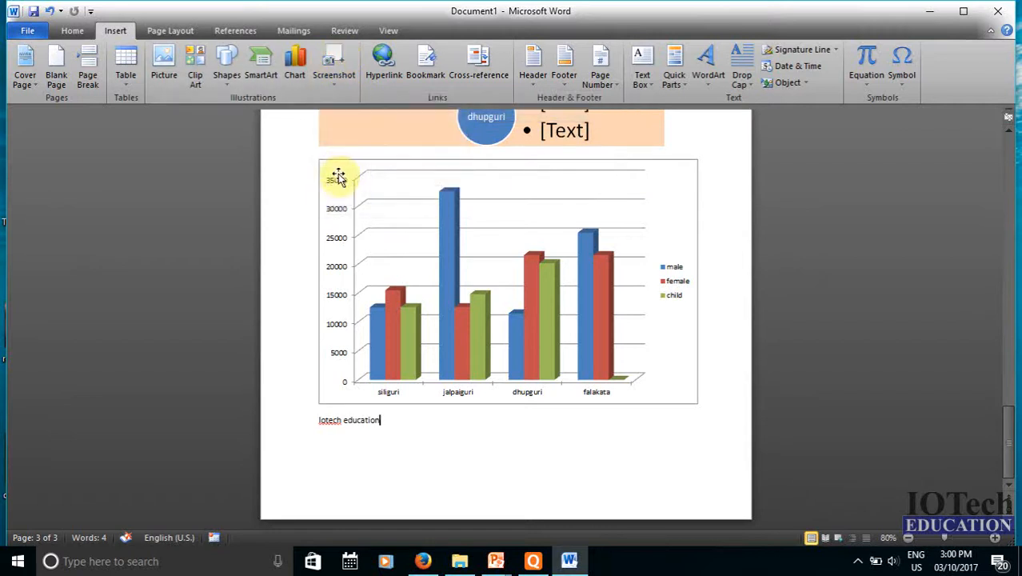
click(333, 58)
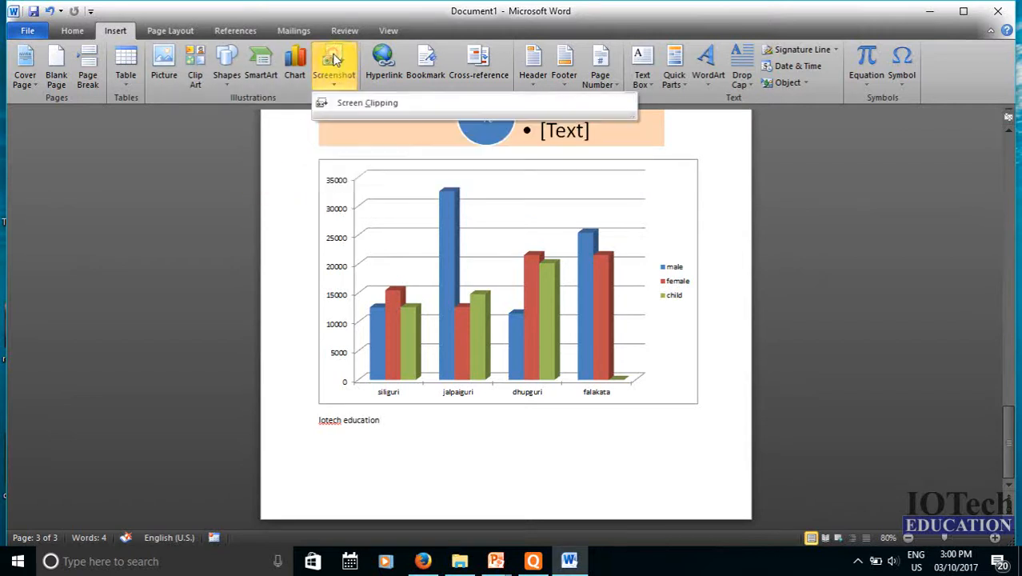
click(334, 64)
click(335, 68)
click(333, 76)
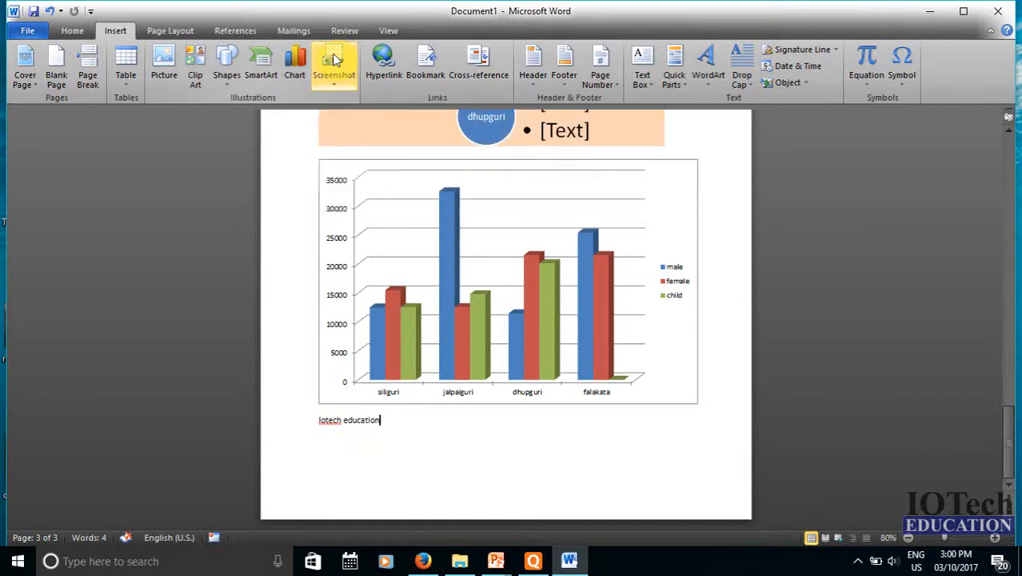
click(334, 80)
click(334, 80)
click(330, 64)
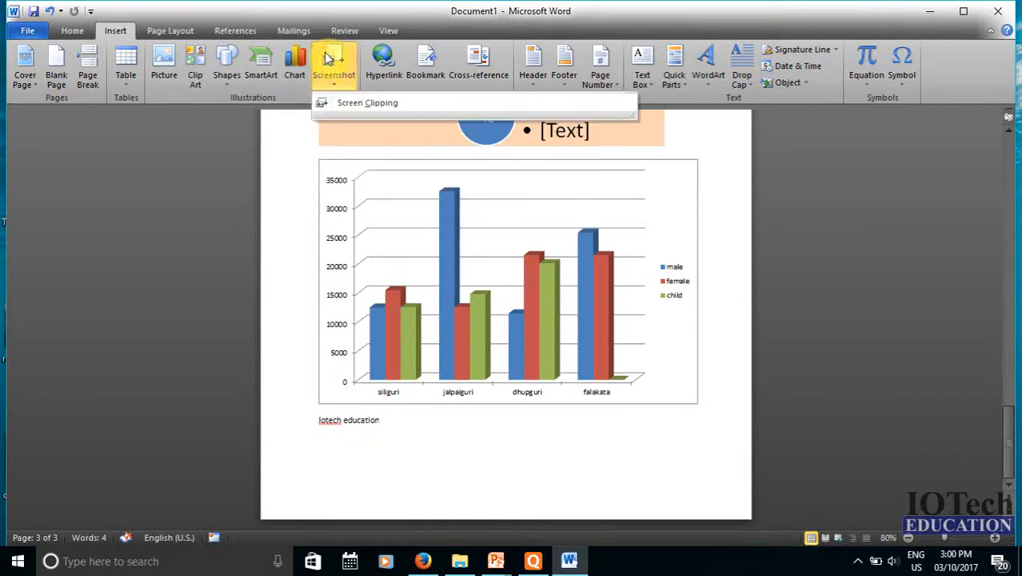
click(350, 103)
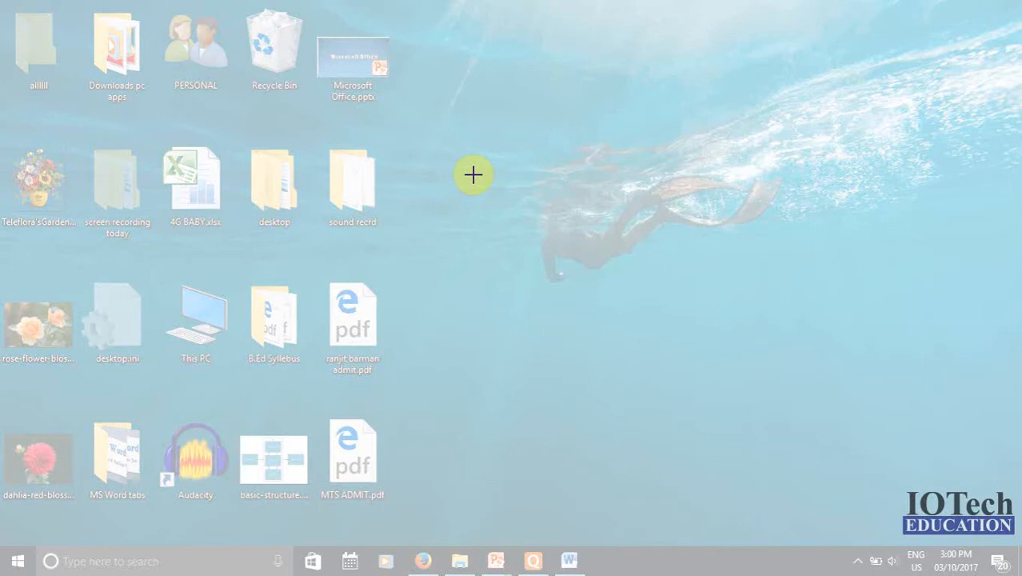
drag(457, 39, 854, 327)
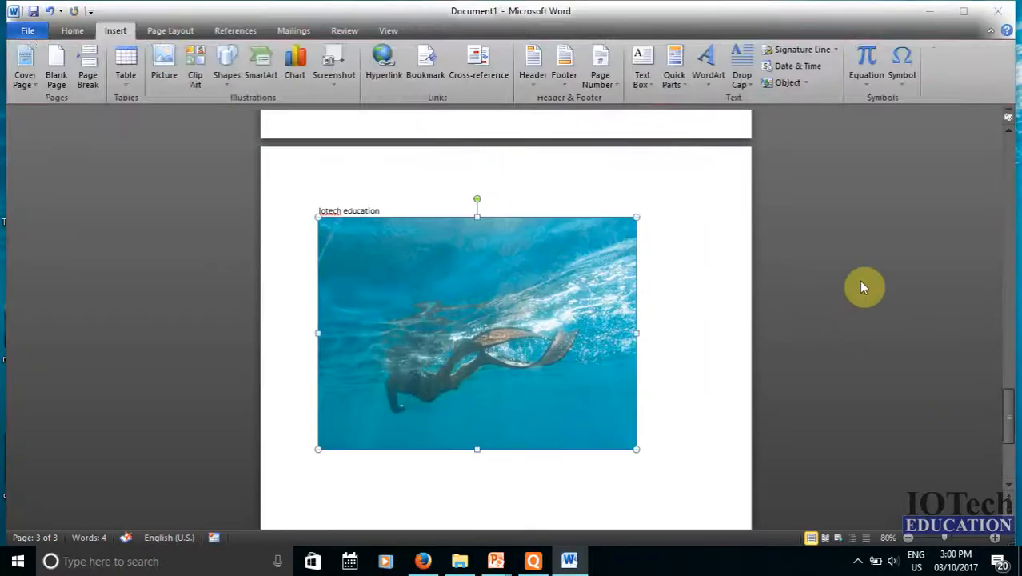
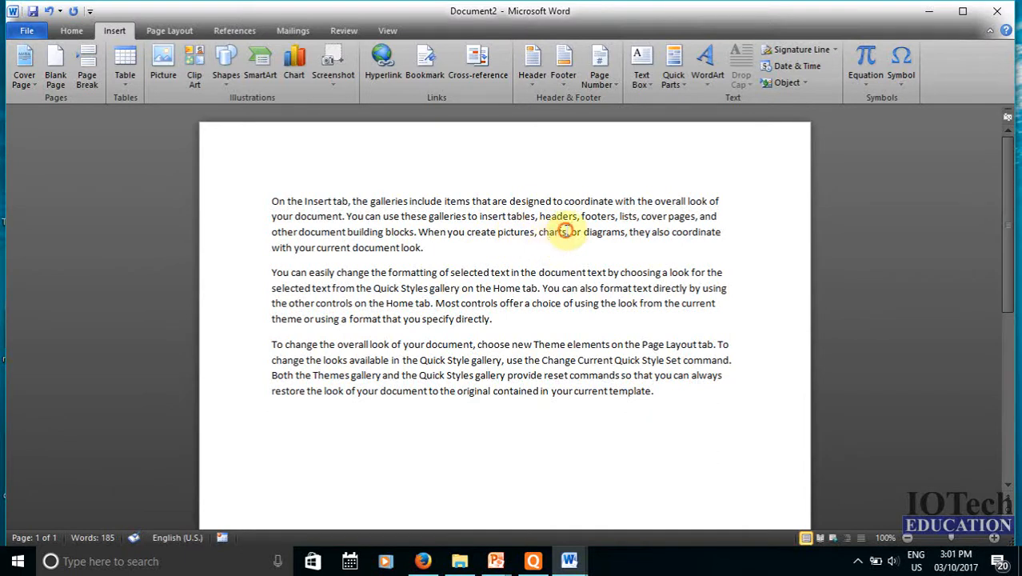
Hyperlink the words "create pictures, charts" in the first paragraph to rose-flower-blossom-bloom-39517.jpeg on the Desktop
double_click(552, 232)
drag(533, 234, 474, 237)
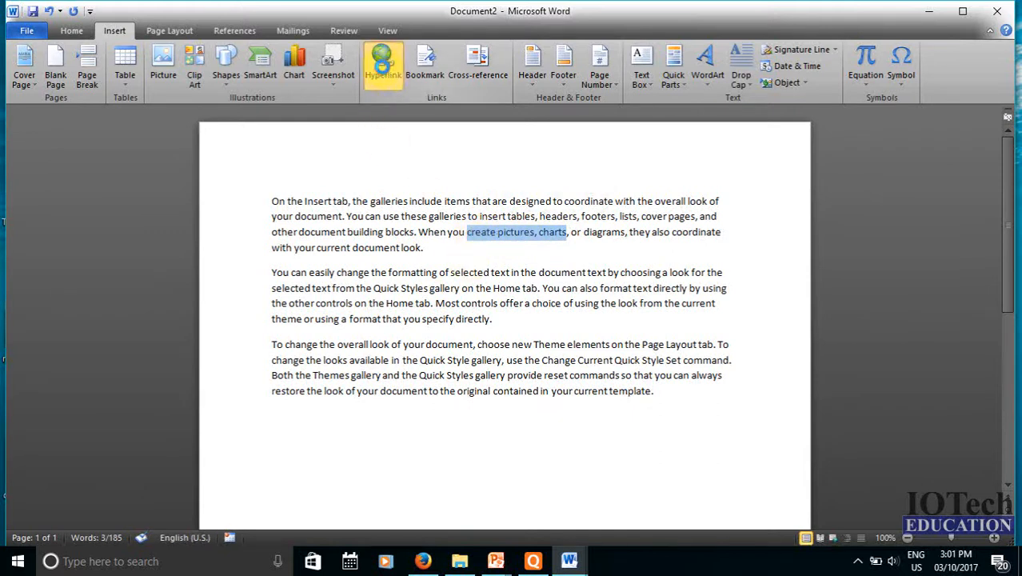
click(382, 67)
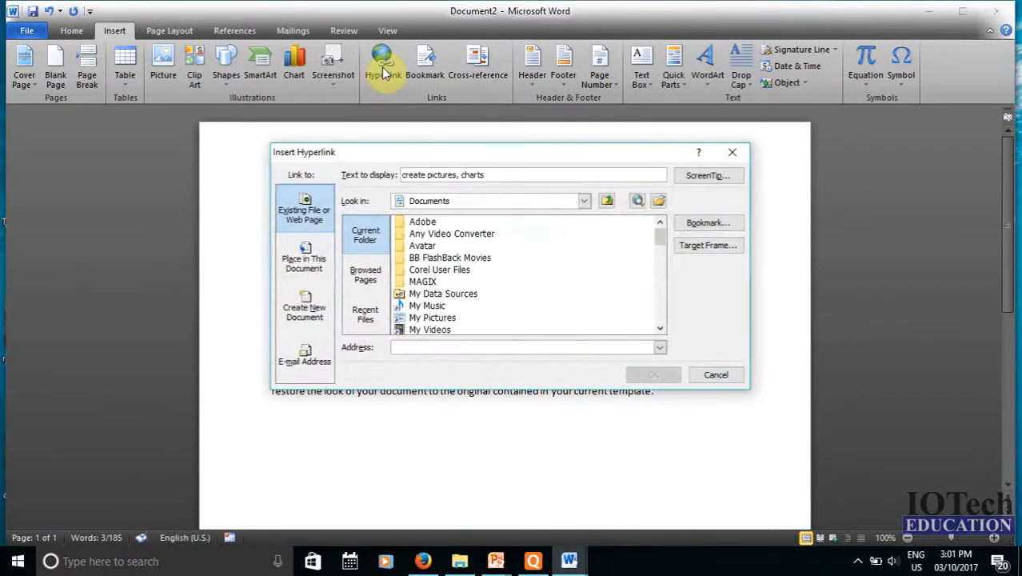
mouse_move(660, 238)
mouse_down()
mouse_move(663, 282)
mouse_move(669, 218)
mouse_move(669, 257)
mouse_move(670, 248)
mouse_up()
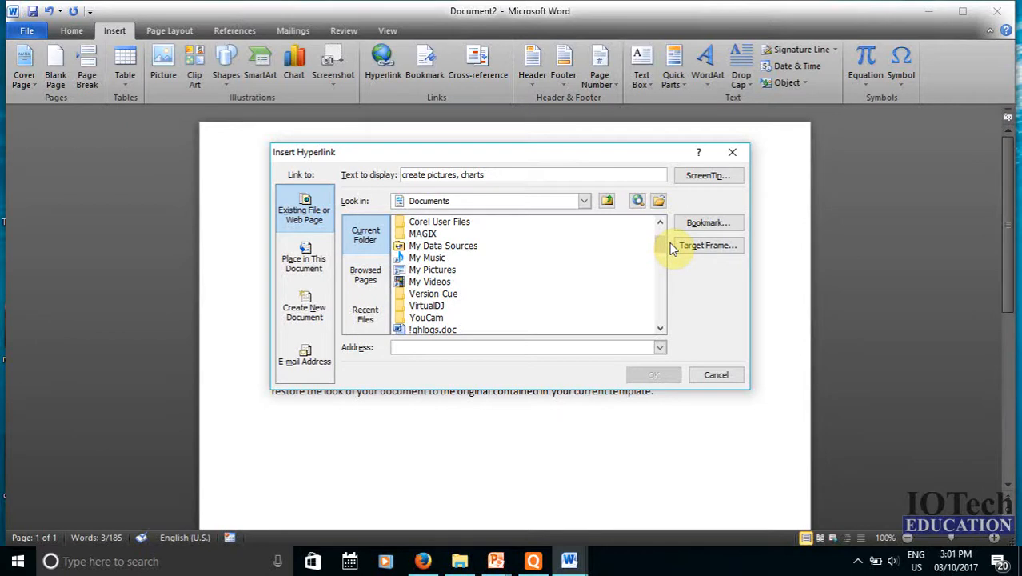
click(499, 201)
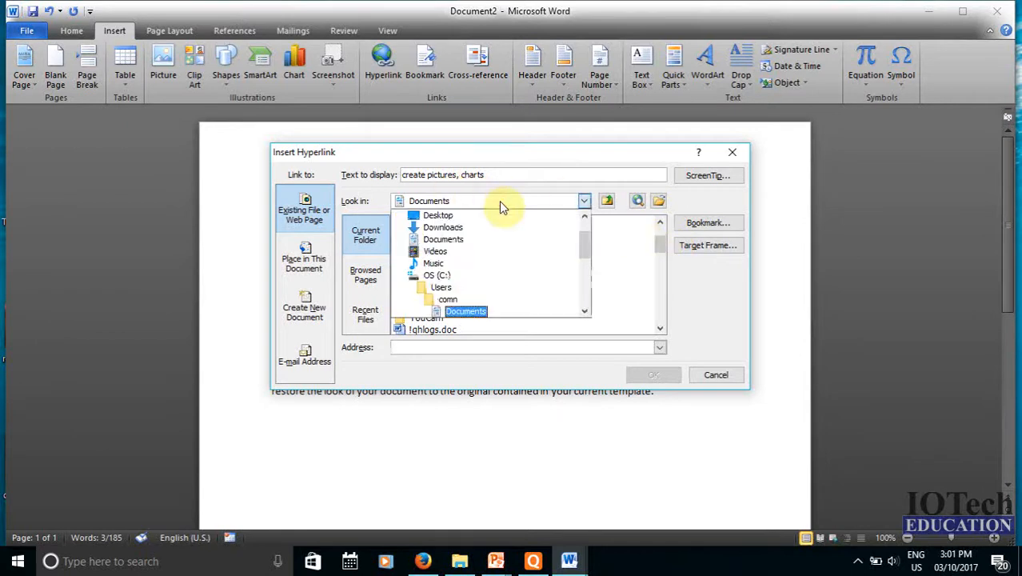
click(438, 215)
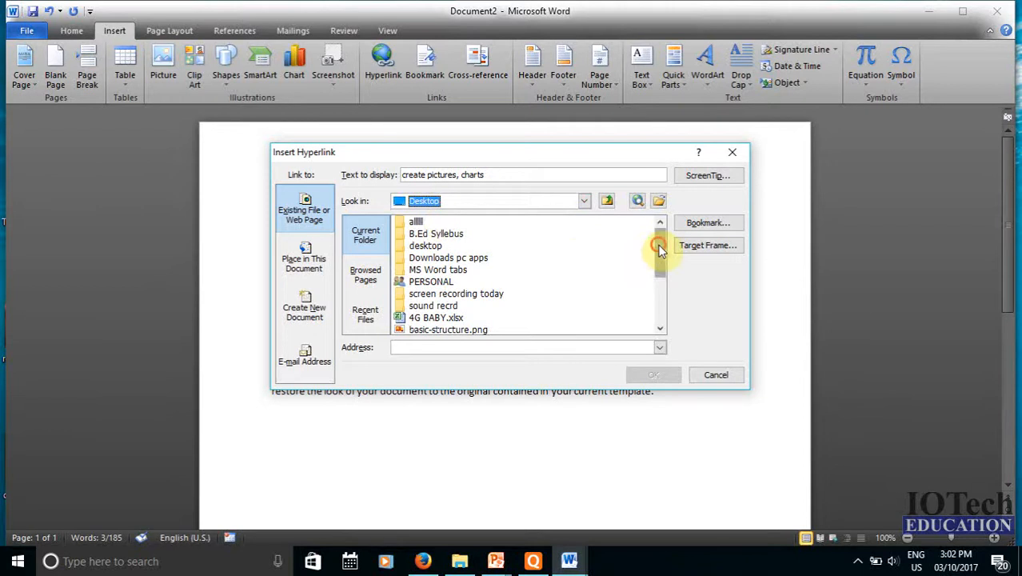
drag(662, 240, 668, 326)
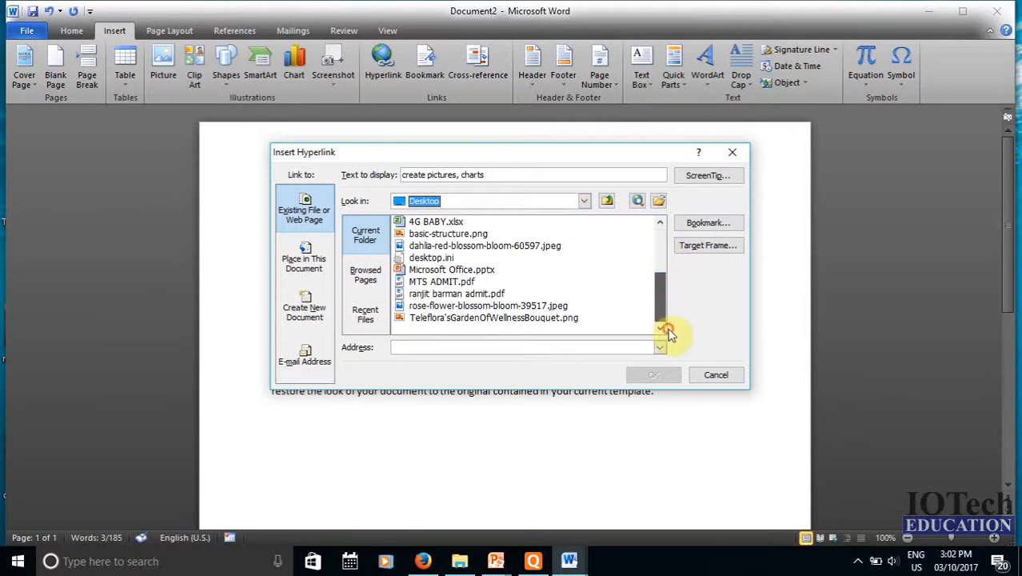
click(493, 307)
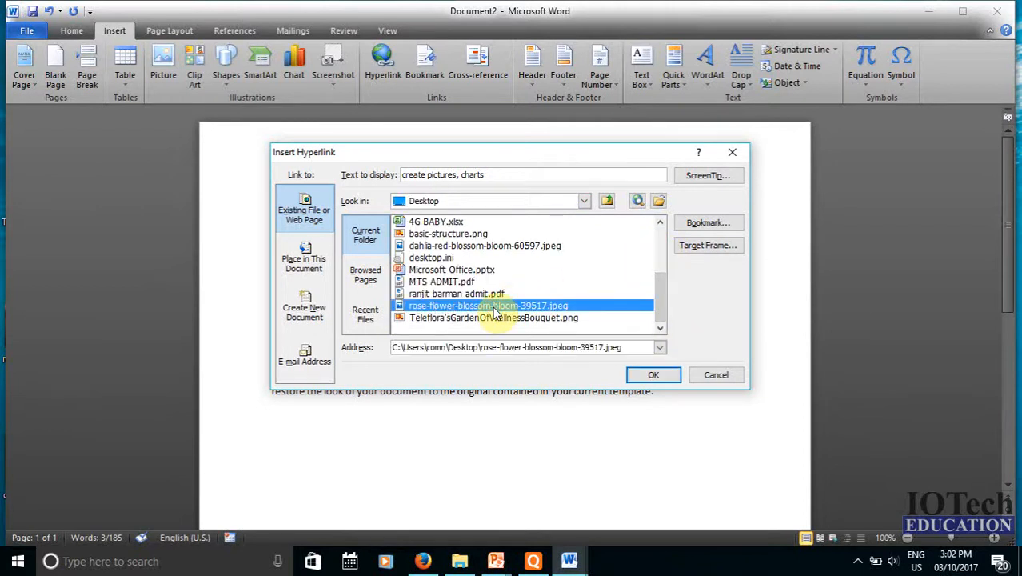
click(651, 376)
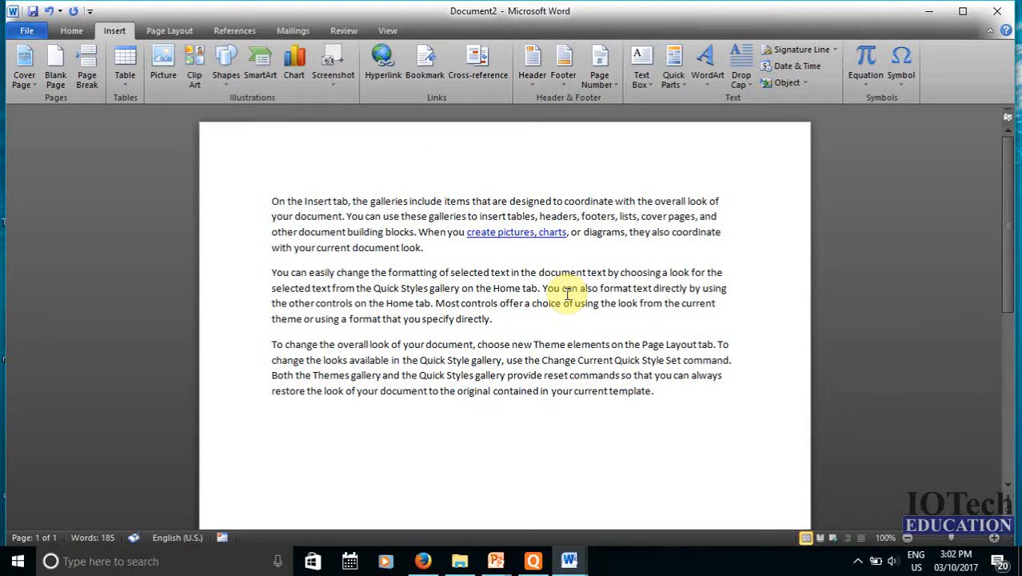
Follow the "create pictures, charts" hyperlink twice to check its linked picture, closing the picture viewer each time
mouse_move(536, 235)
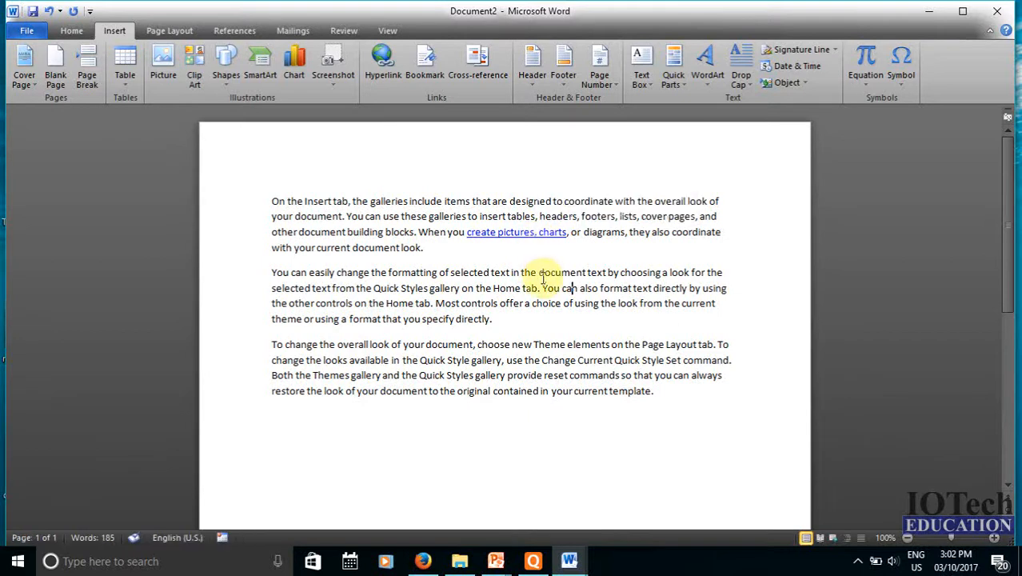
ctrl+click(514, 231)
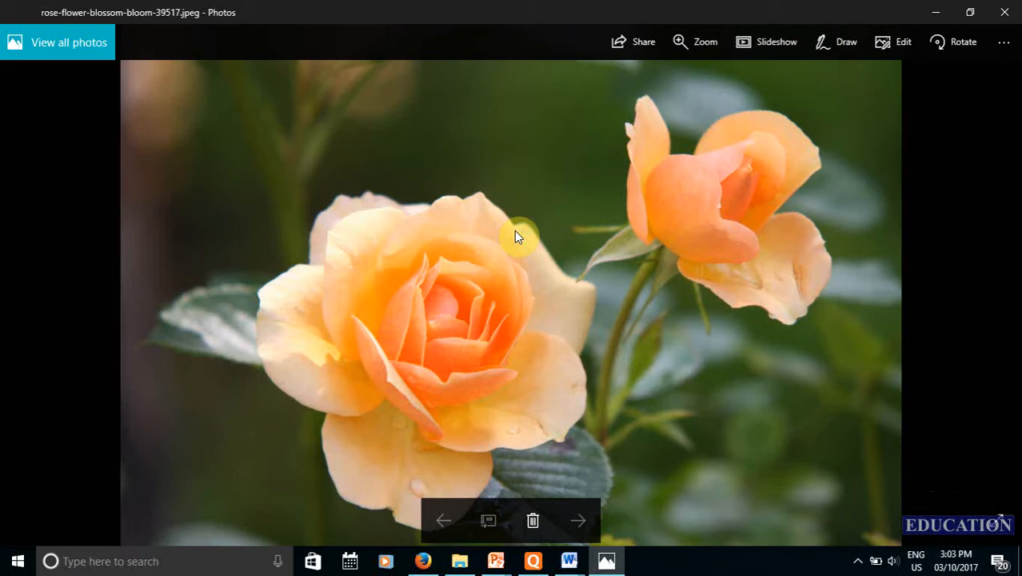
click(1002, 12)
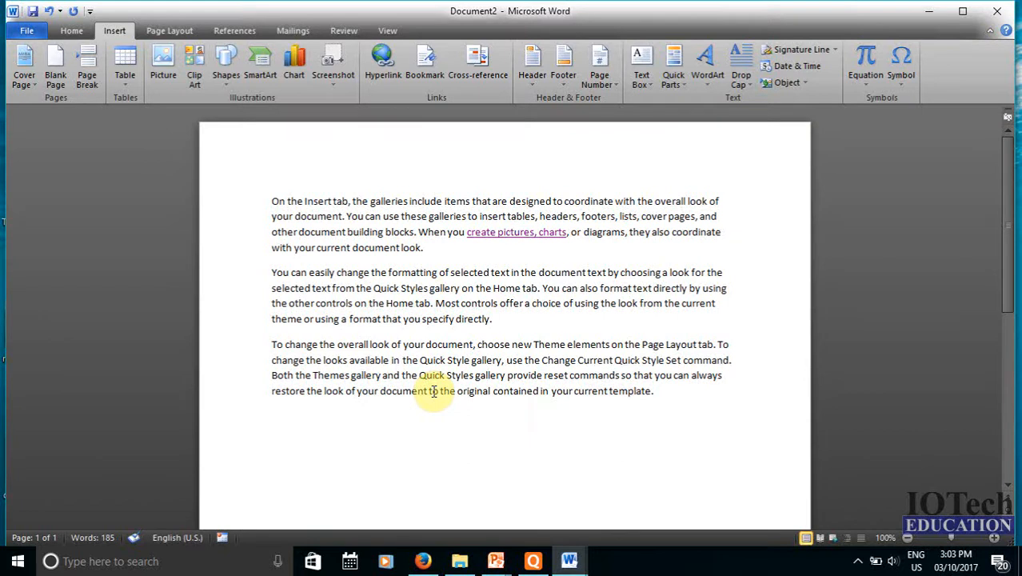
ctrl+click(502, 232)
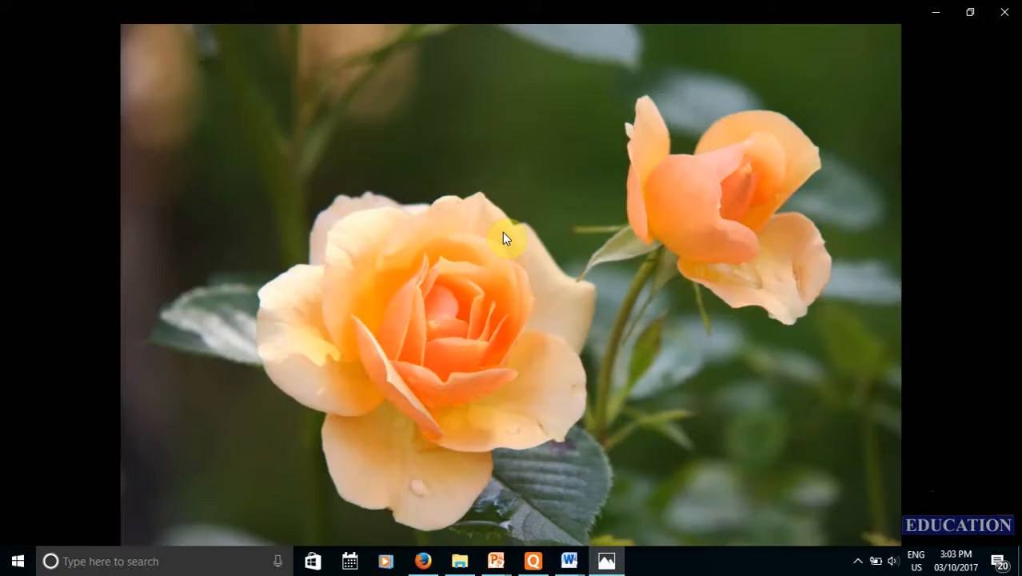
click(1002, 13)
click(604, 303)
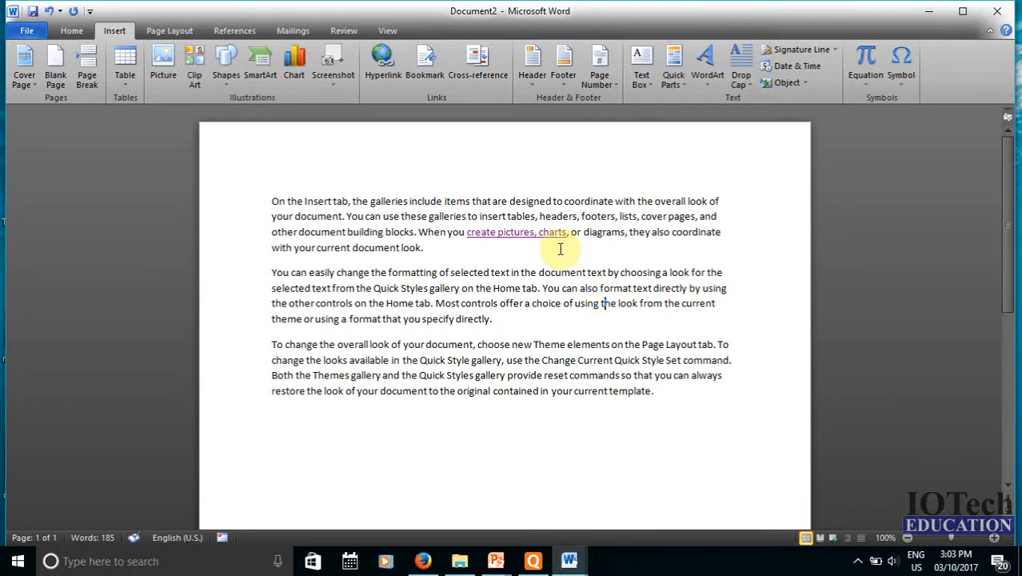
Remove the hyperlink from the words "create pictures, charts" in the first paragraph
right_click(520, 235)
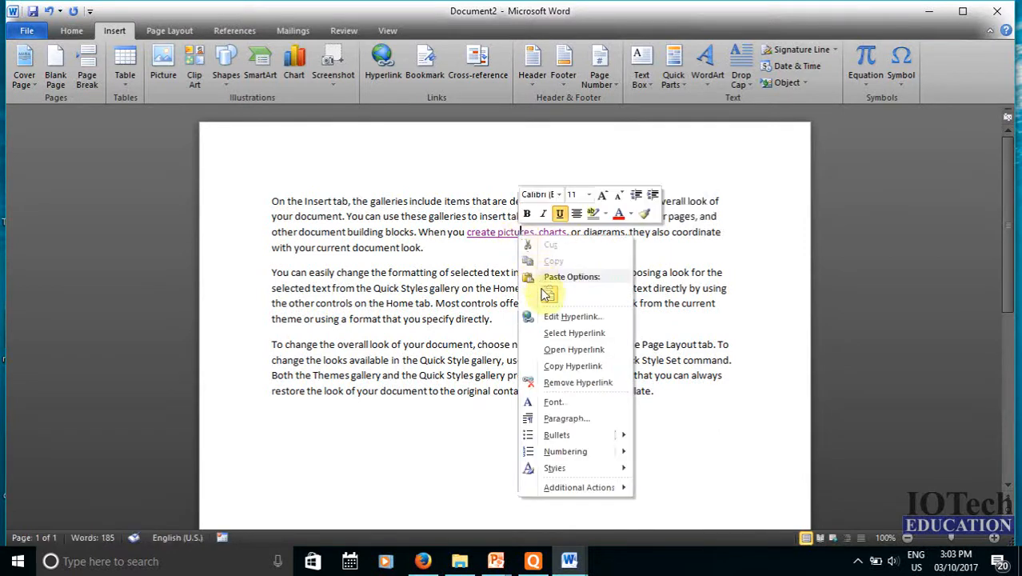
click(563, 382)
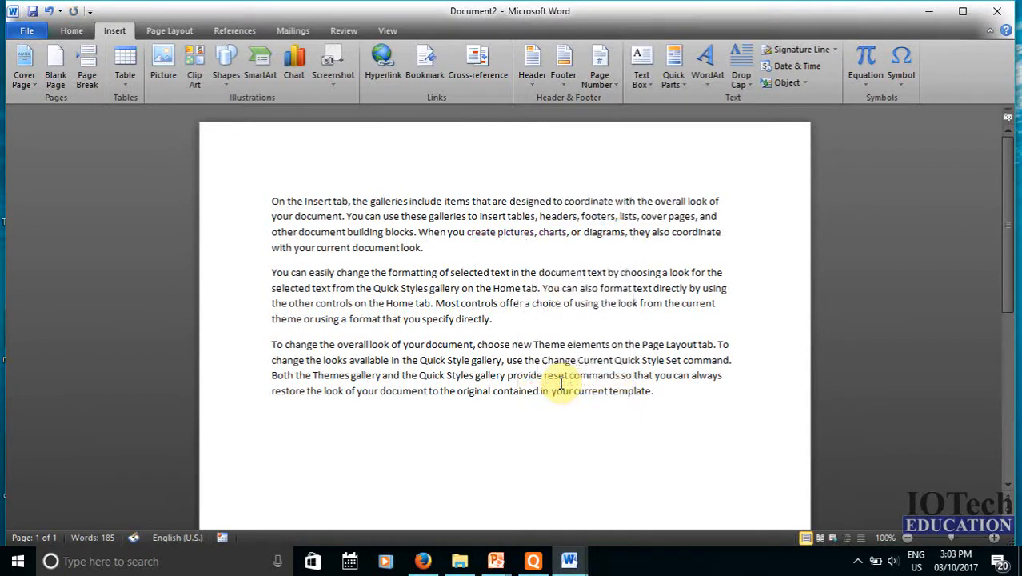
click(563, 322)
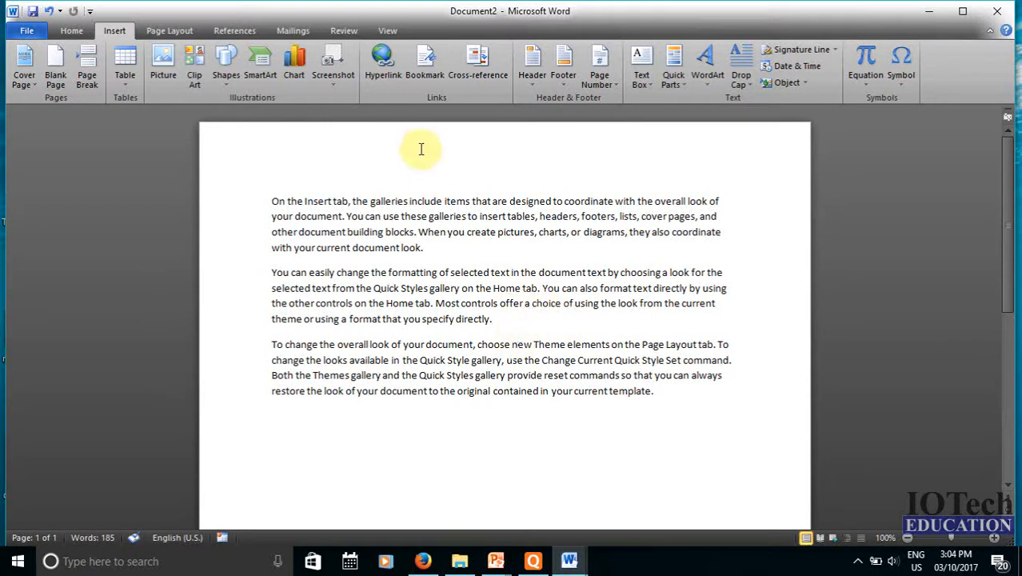
drag(445, 215, 446, 232)
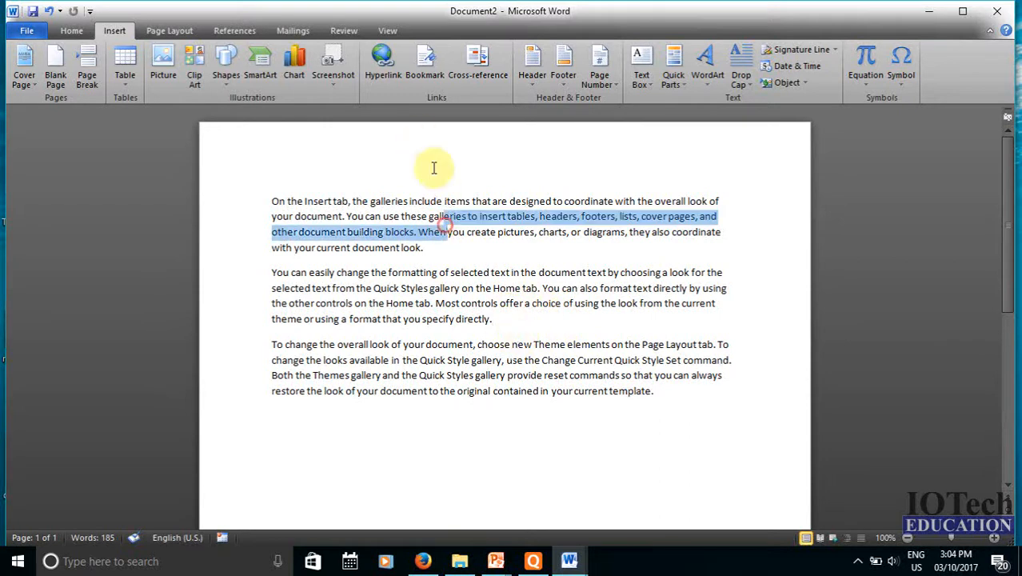
click(425, 64)
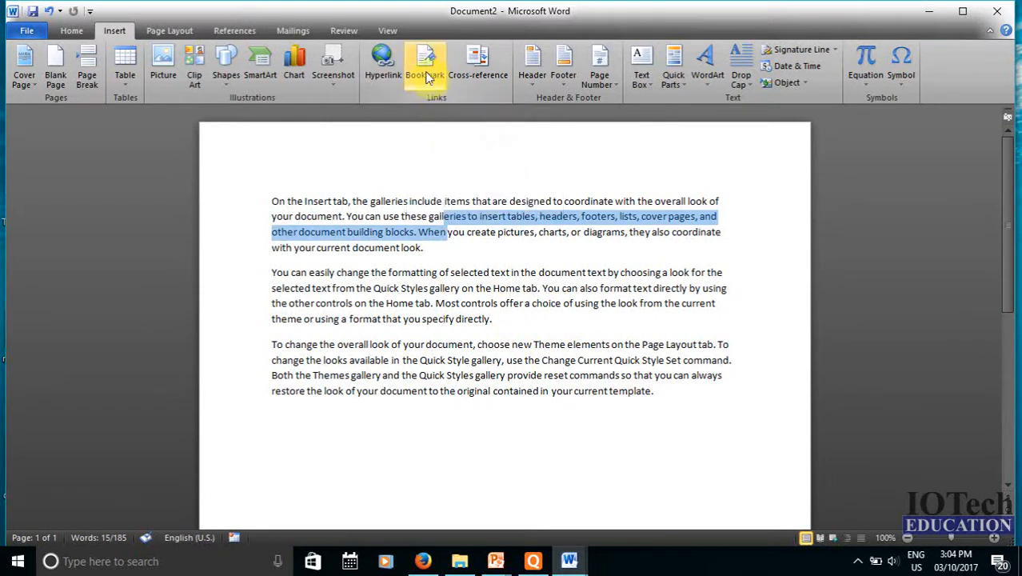
click(469, 253)
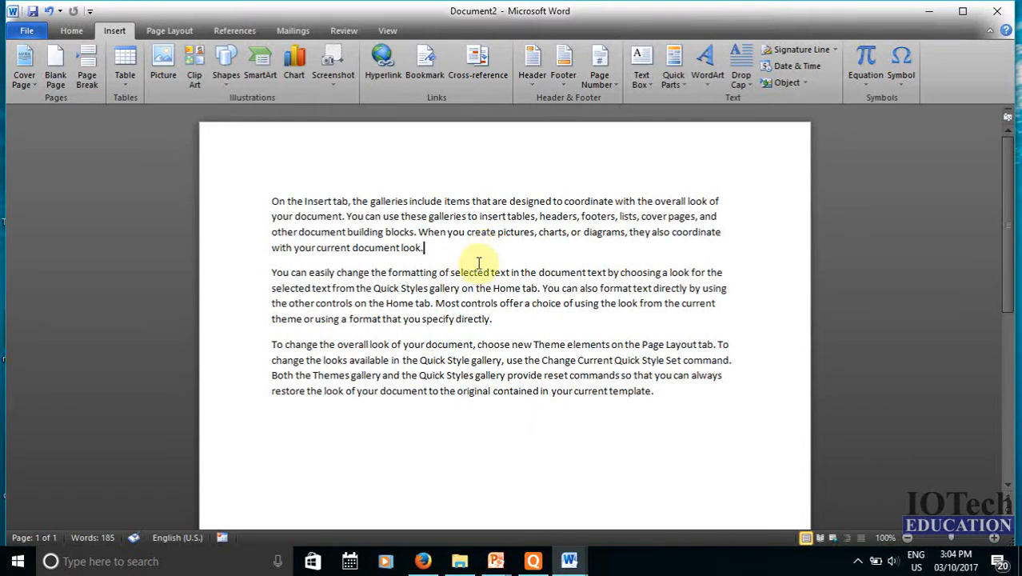
Bookmark the second paragraph's text from "formatting of selected text" through "Most controls offer a" as iotech
drag(404, 272, 532, 305)
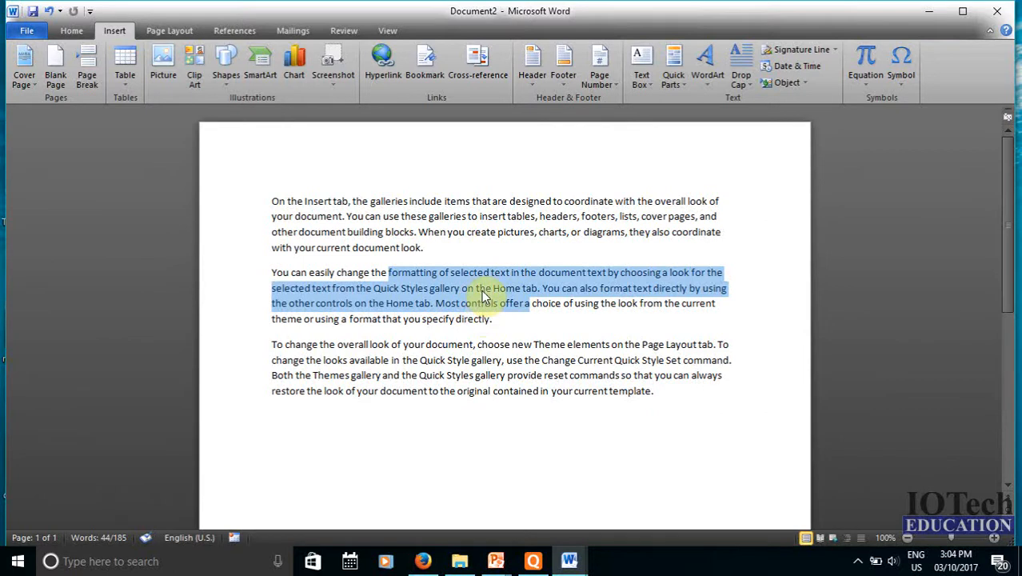
click(425, 64)
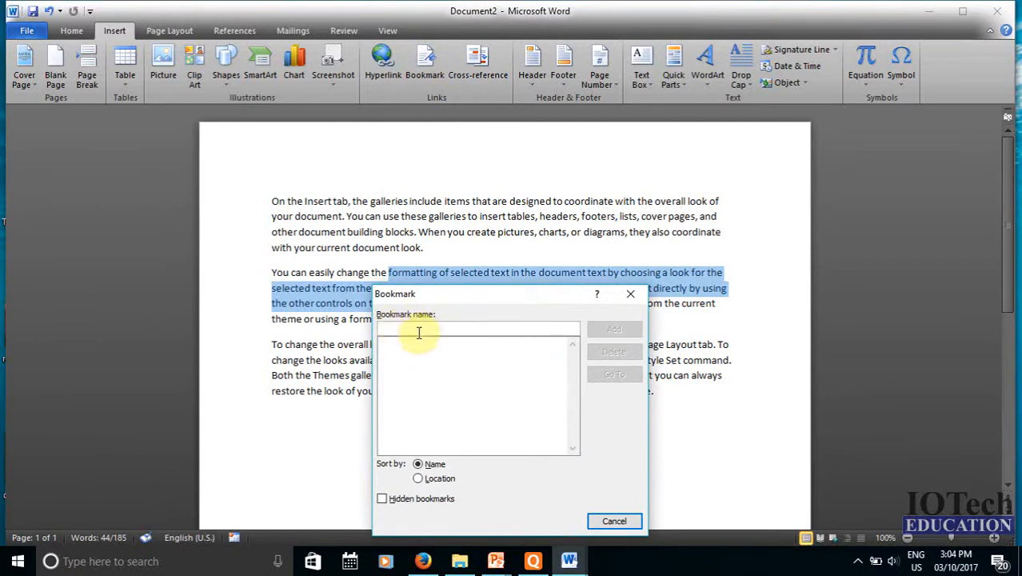
click(417, 332)
text(iotech)
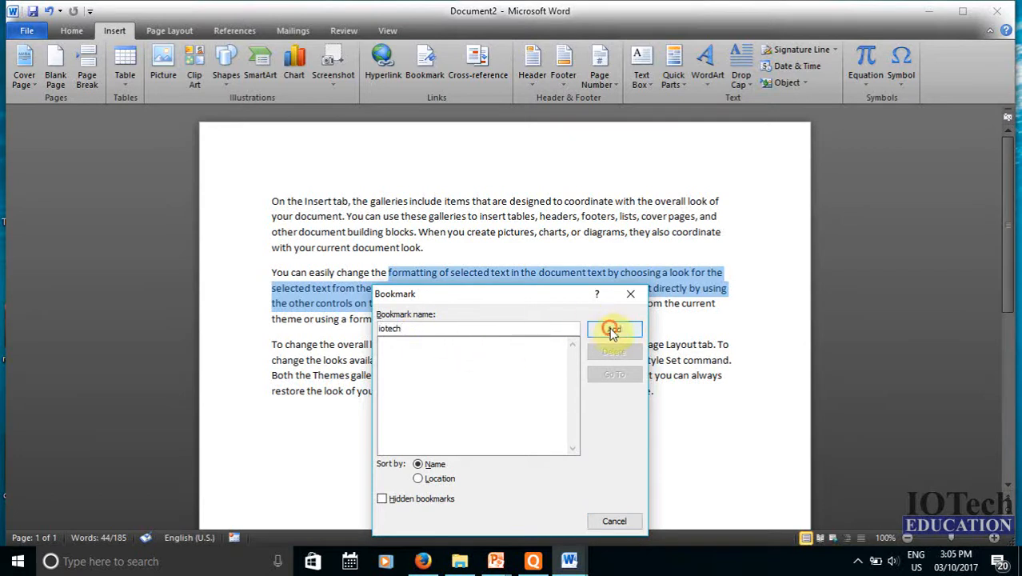
click(613, 330)
click(586, 362)
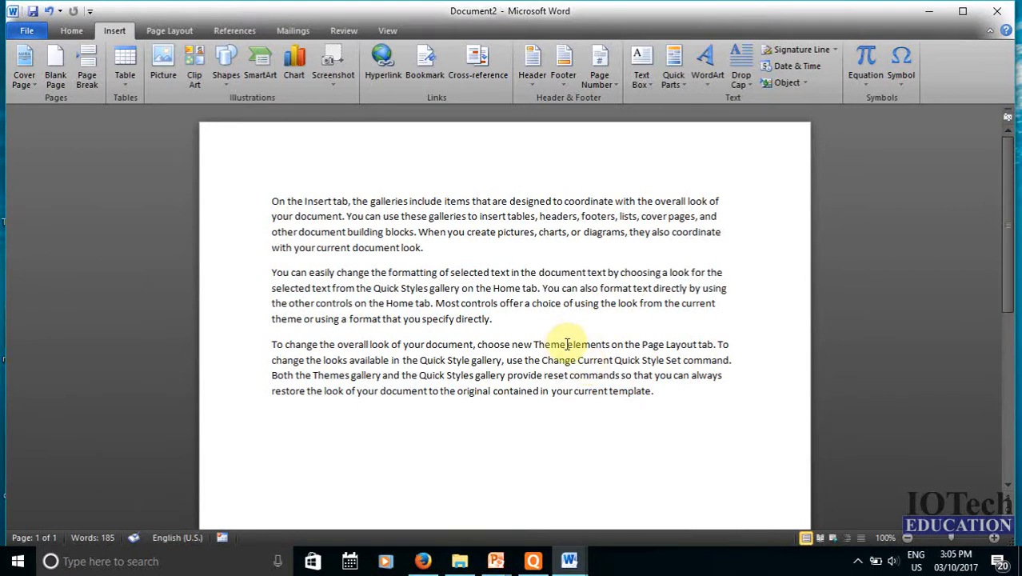
Bookmark the words "of your document, choose new" in the third paragraph as siliguri, and start a new line below that paragraph
click(566, 343)
drag(565, 344, 391, 347)
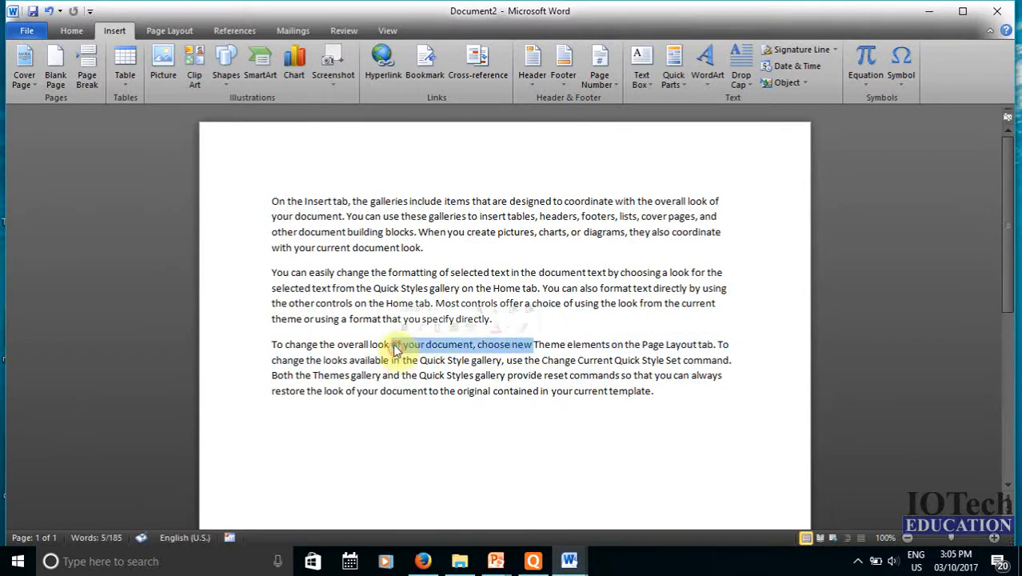
click(424, 80)
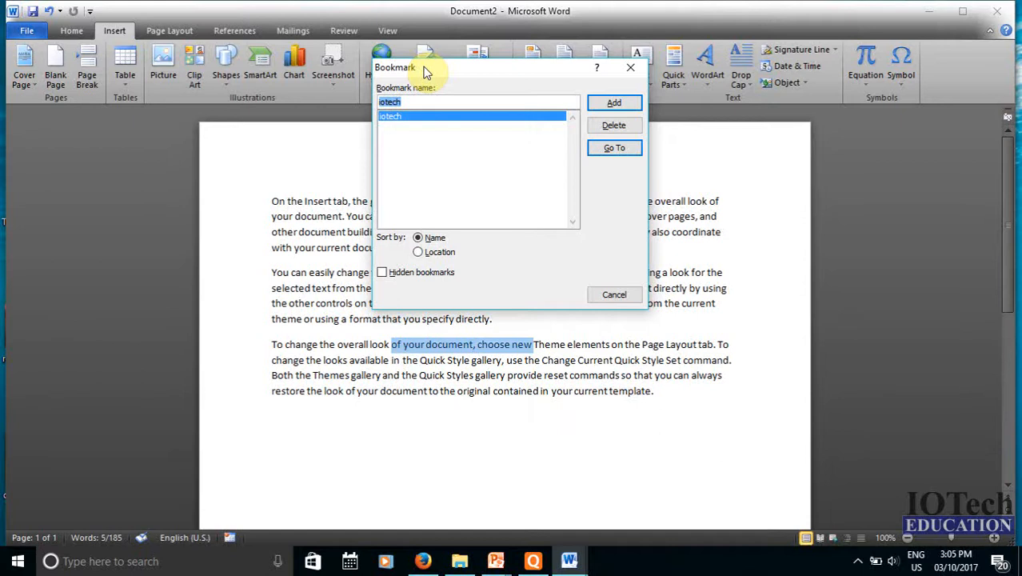
text(sili)
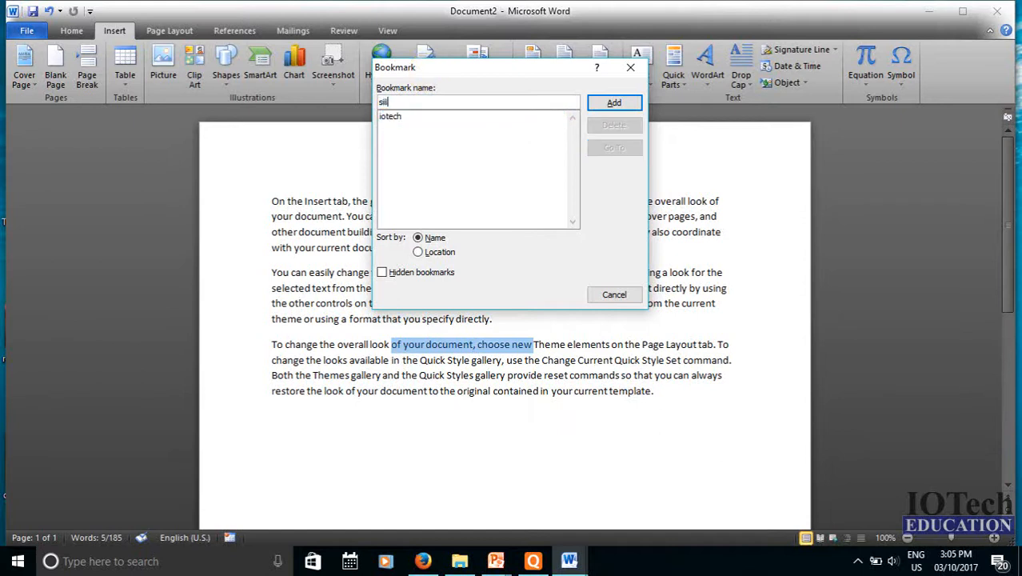
text(guri)
click(617, 106)
click(667, 393)
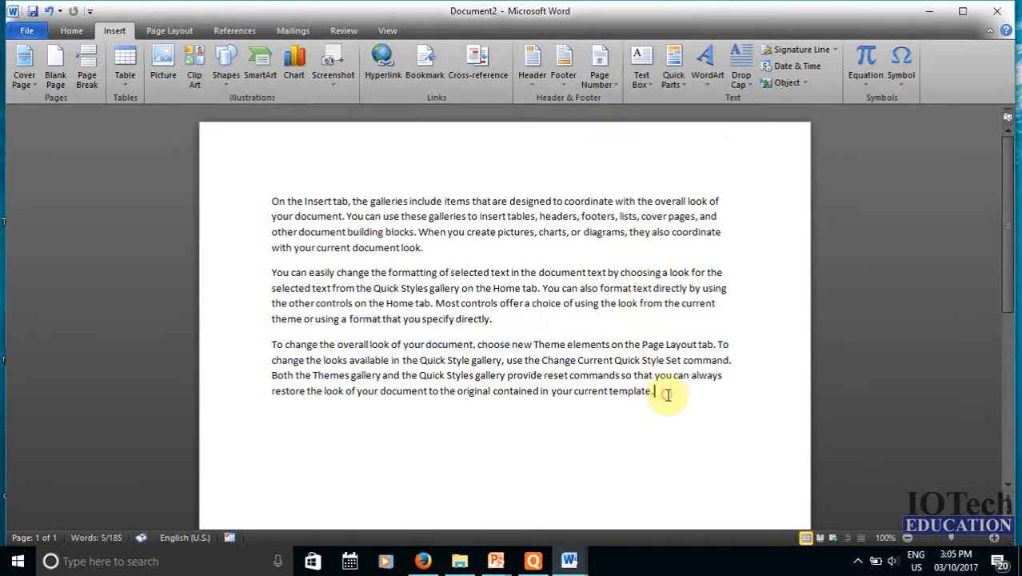
key(Return)
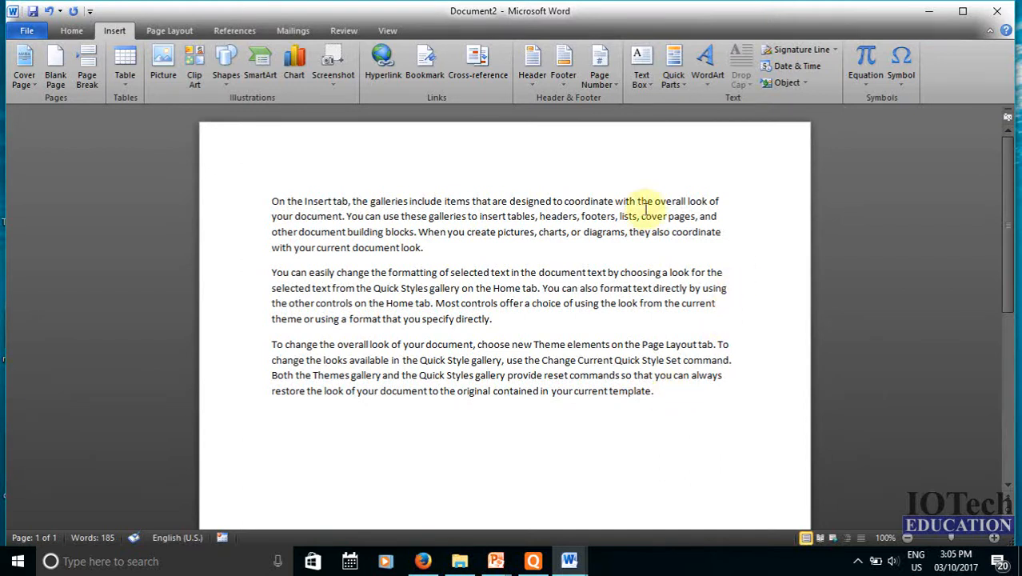
Go to the iotech bookmark from the document's bookmark list, keeping the list clear of the text
click(423, 75)
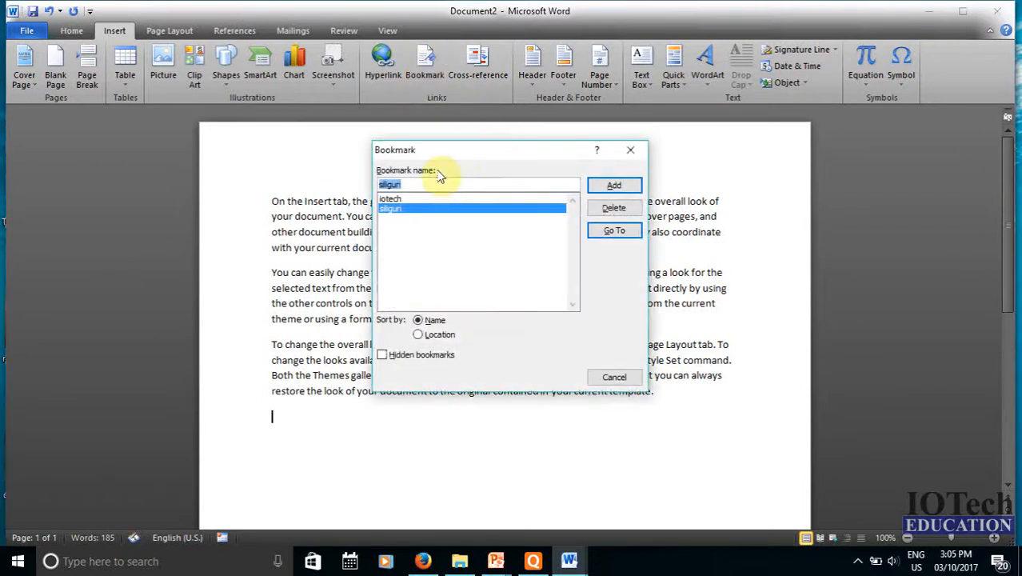
drag(464, 151, 781, 52)
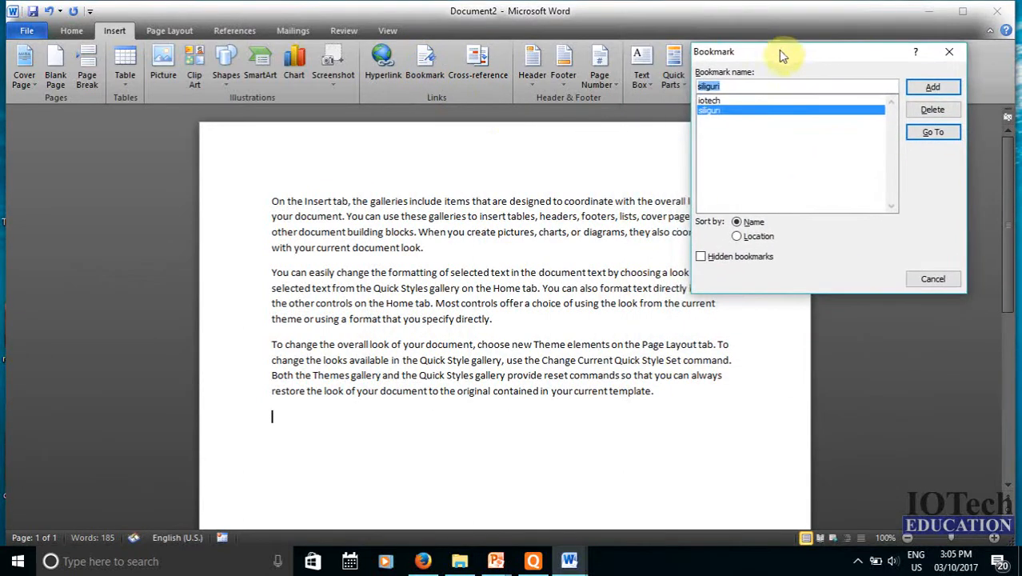
click(723, 101)
click(718, 111)
click(713, 102)
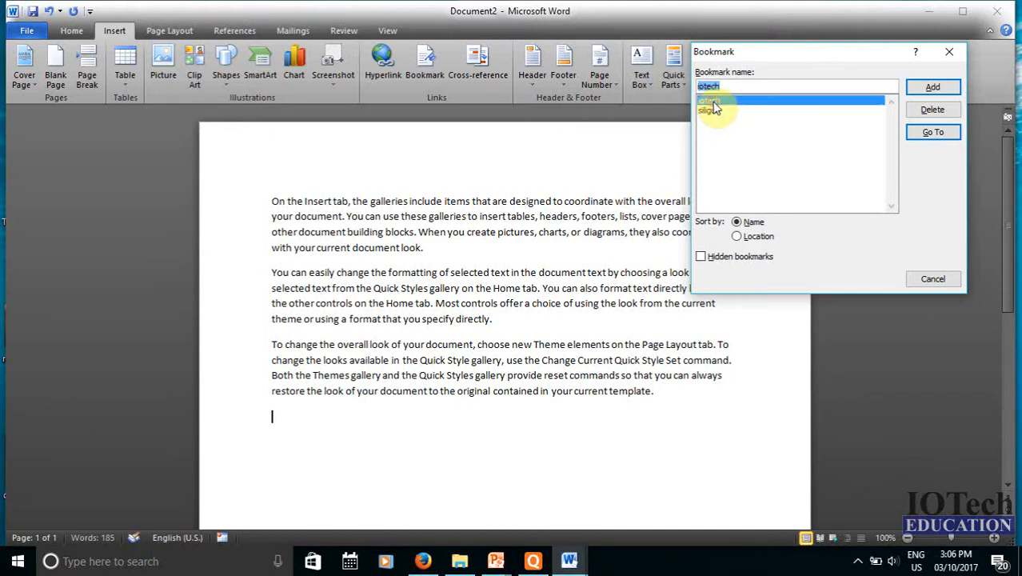
click(932, 134)
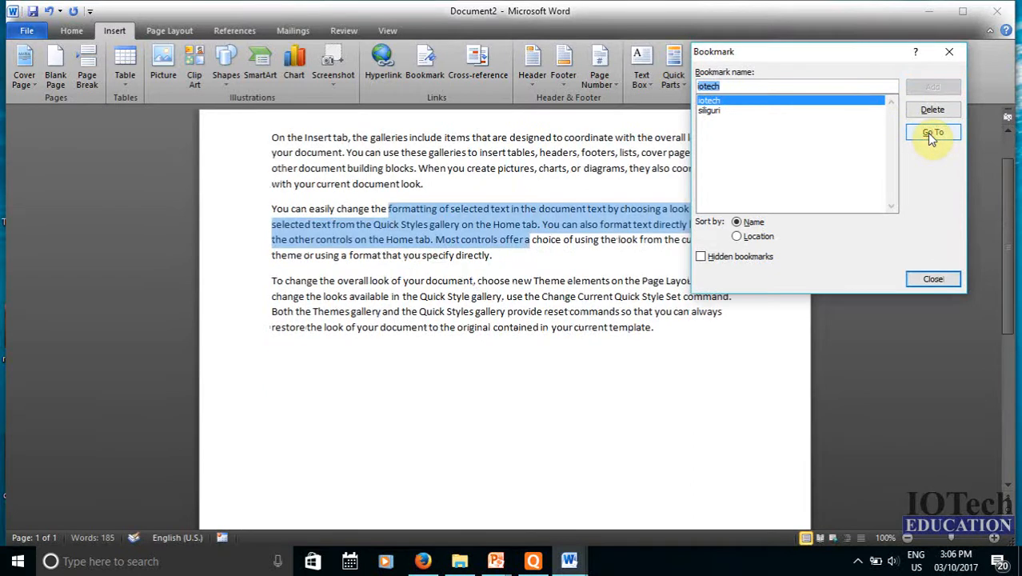
Go to the siliguri, iotech and again the siliguri bookmark to check their marked texts, and close the bookmark list
drag(835, 55, 872, 265)
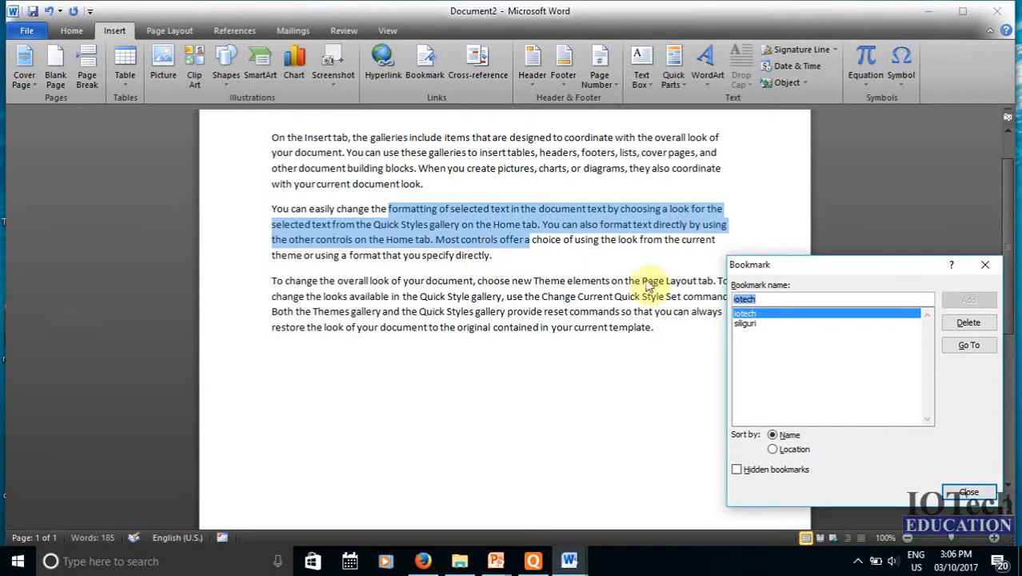
click(749, 324)
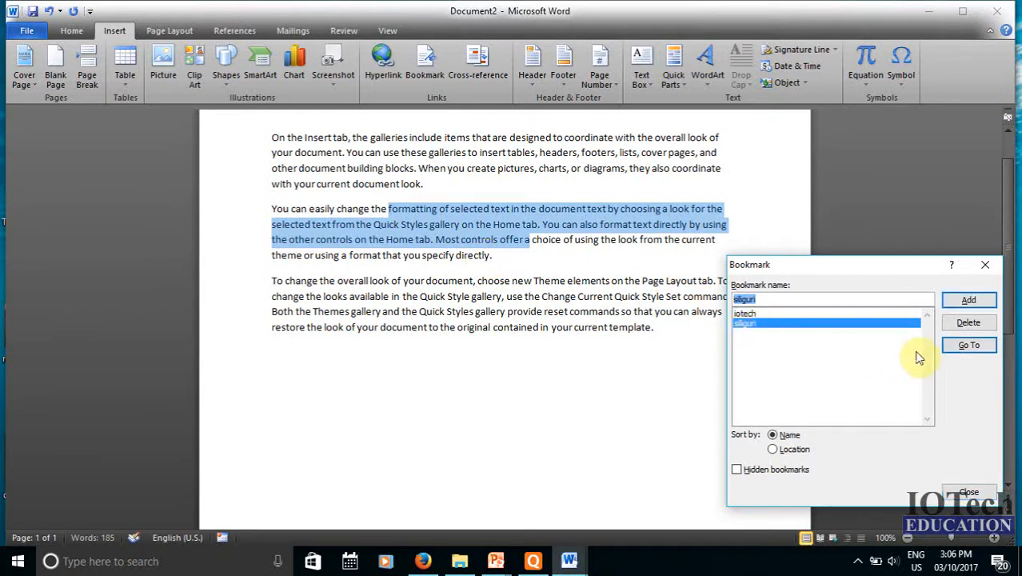
click(969, 346)
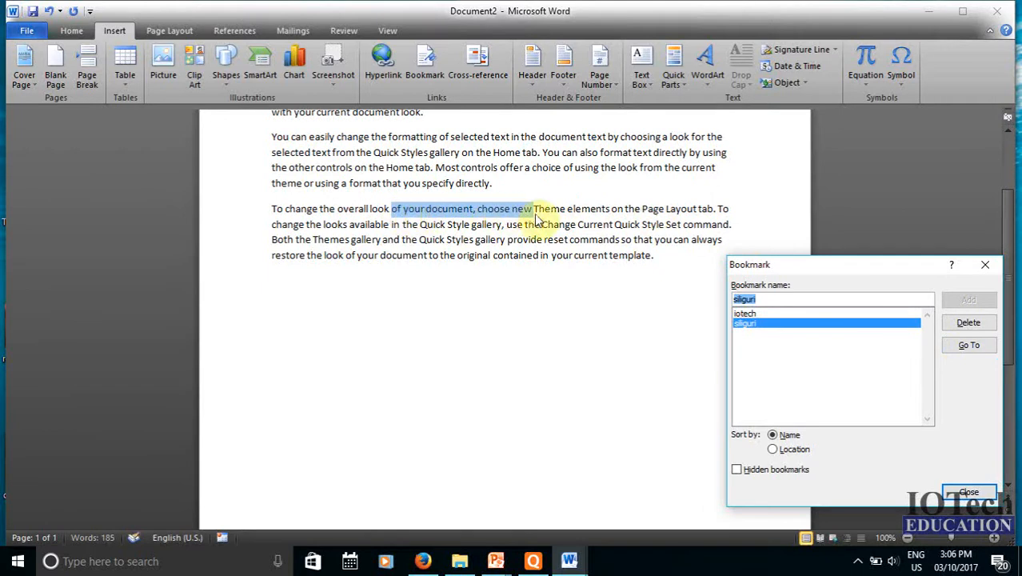
click(748, 314)
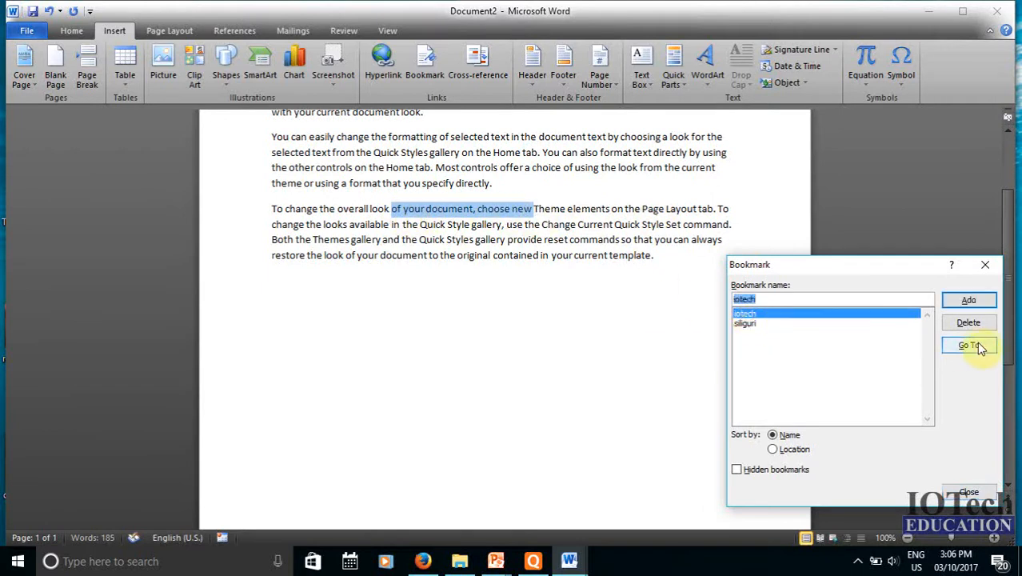
click(971, 344)
click(746, 323)
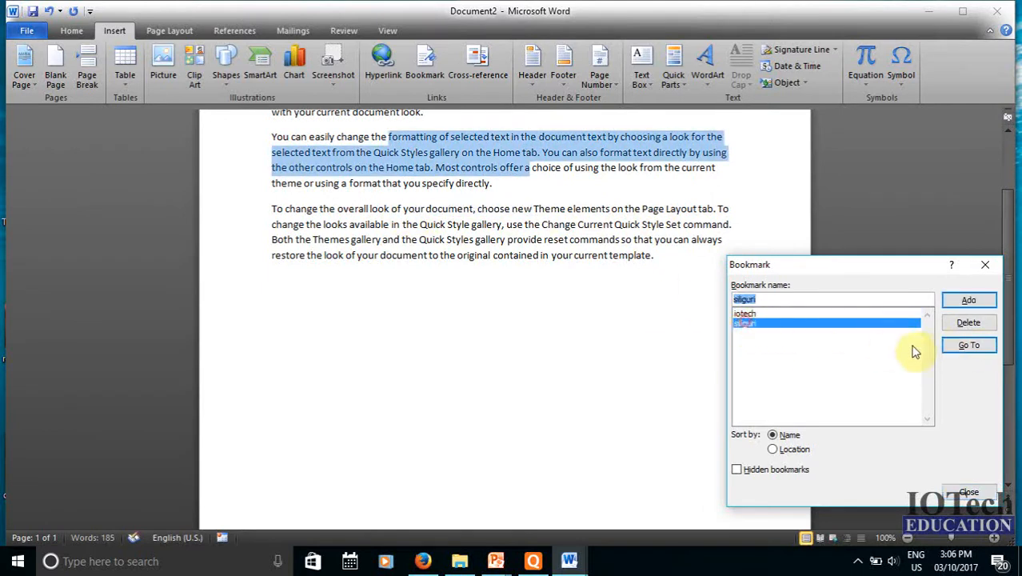
click(966, 344)
click(752, 313)
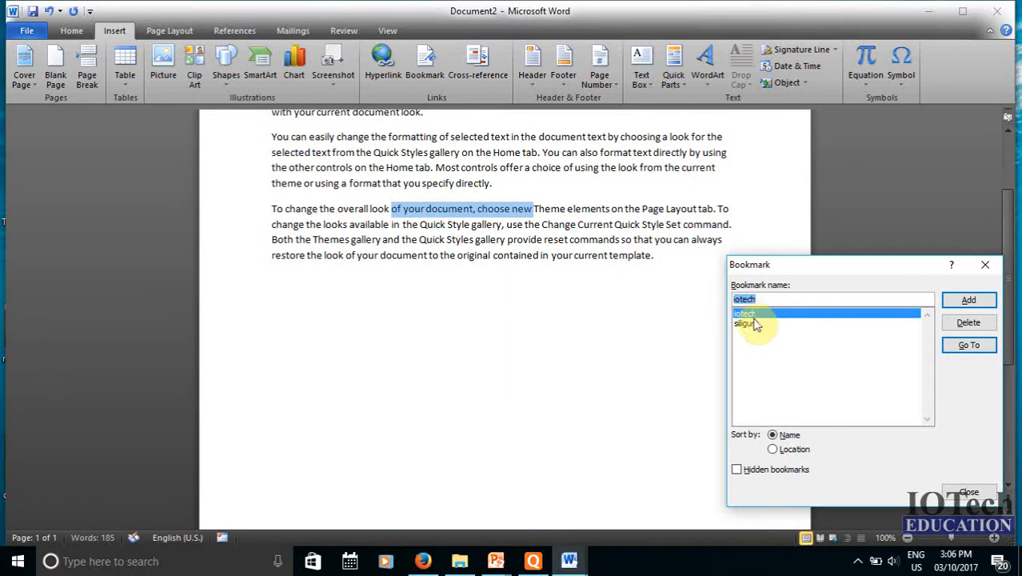
click(747, 324)
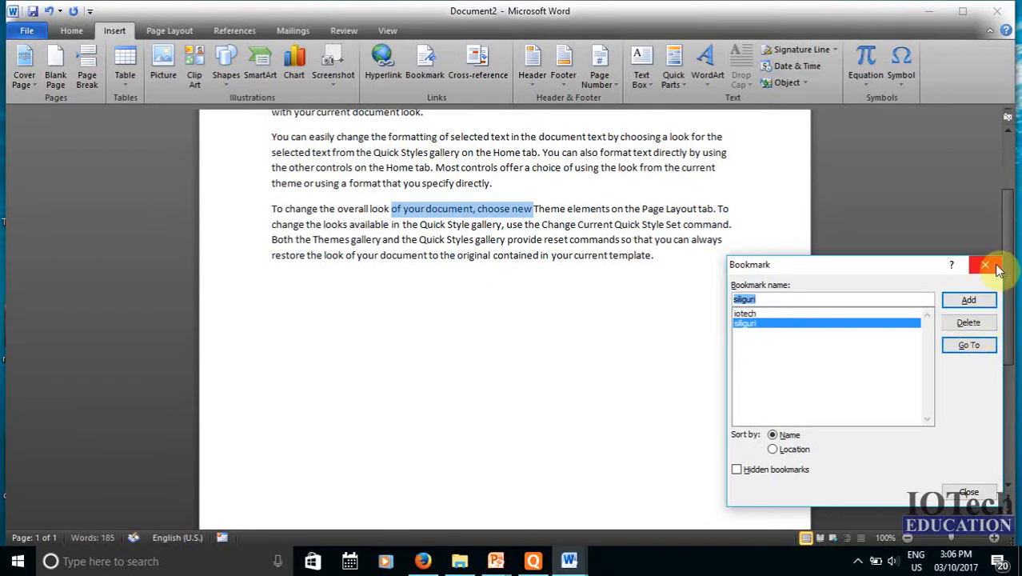
drag(902, 266, 841, 159)
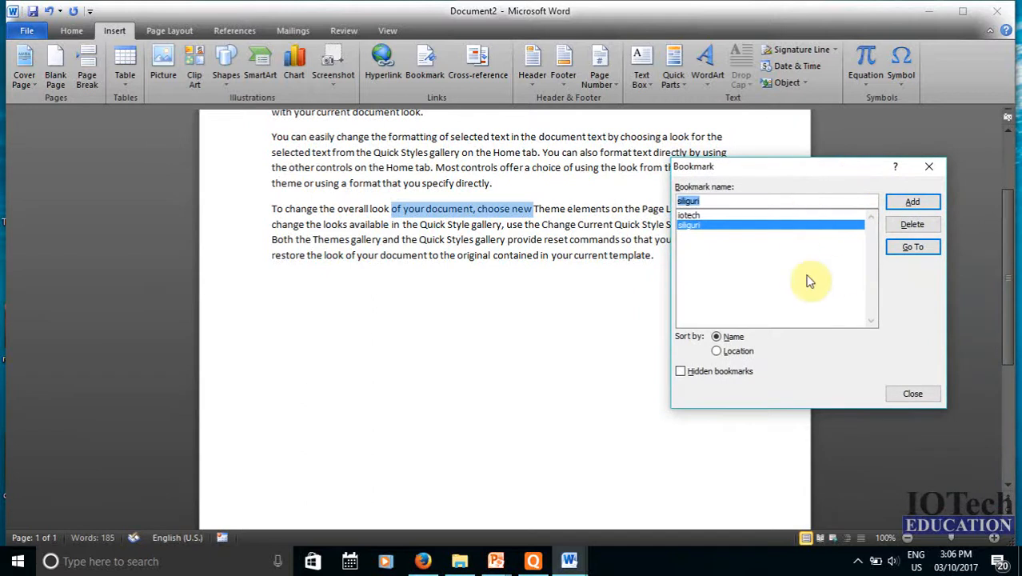
click(917, 394)
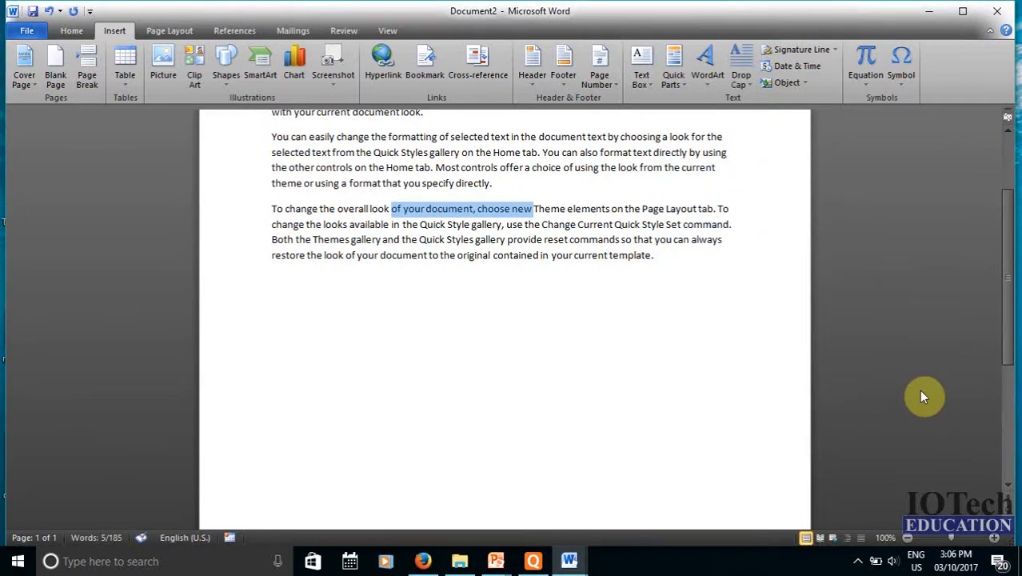
Add several blank lines below the last paragraph to move the insertion point further down the page
click(526, 298)
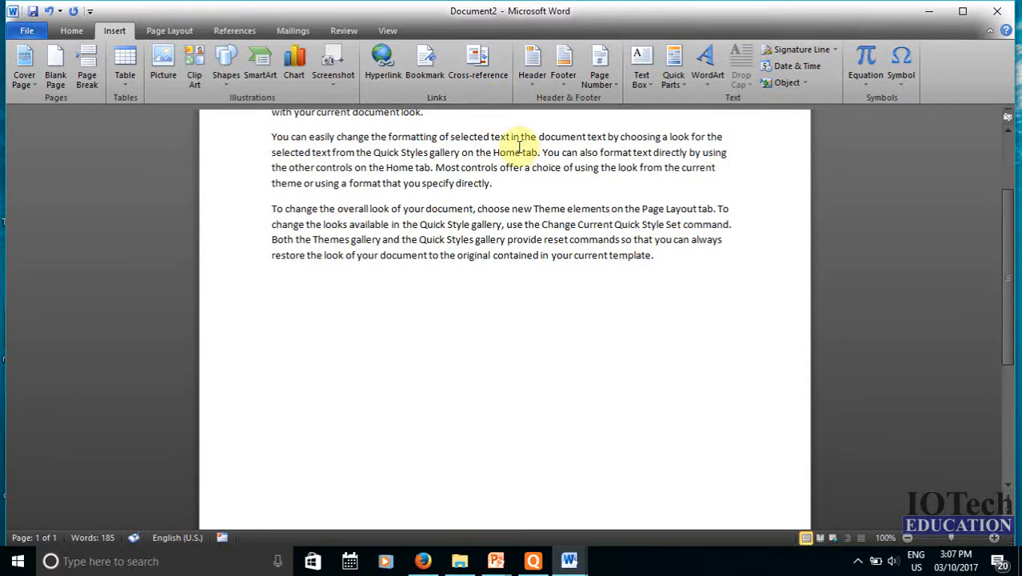
key(Return)
key(Return)
key(Return)
key(Return)
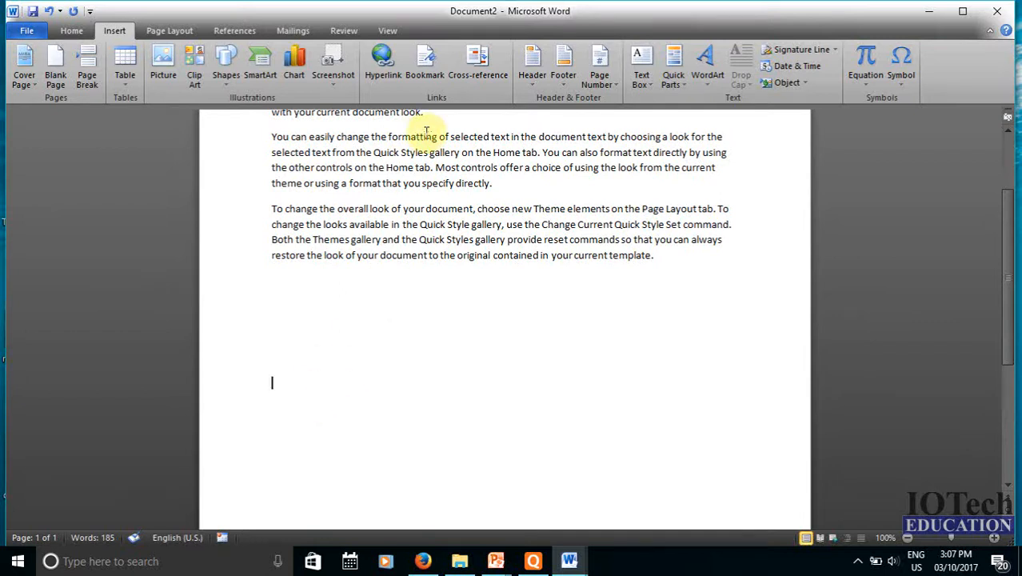
Insert a hyperlinked cross-reference to the bookmark text of siliguri at the insertion point below the paragraphs
click(477, 70)
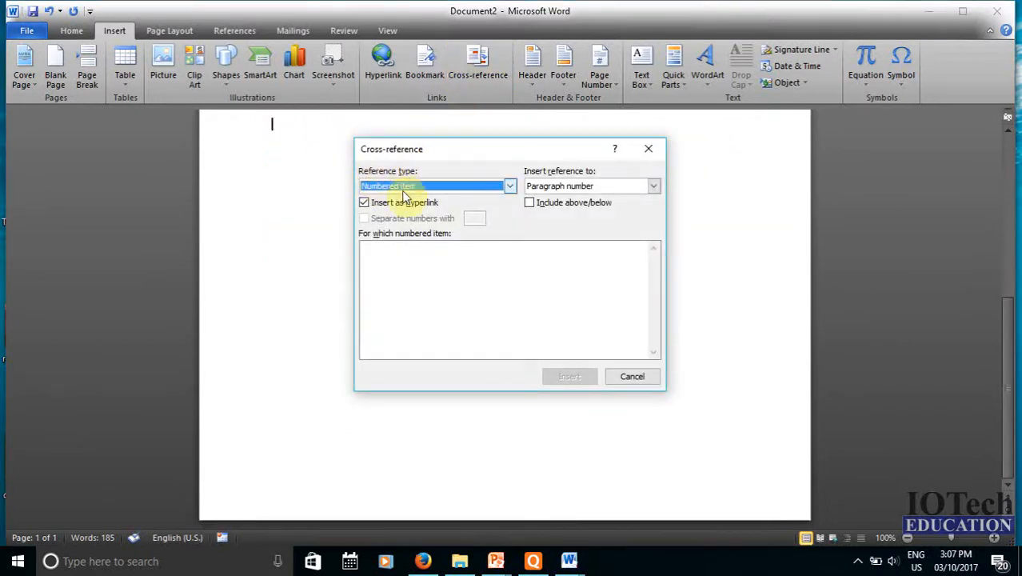
click(395, 185)
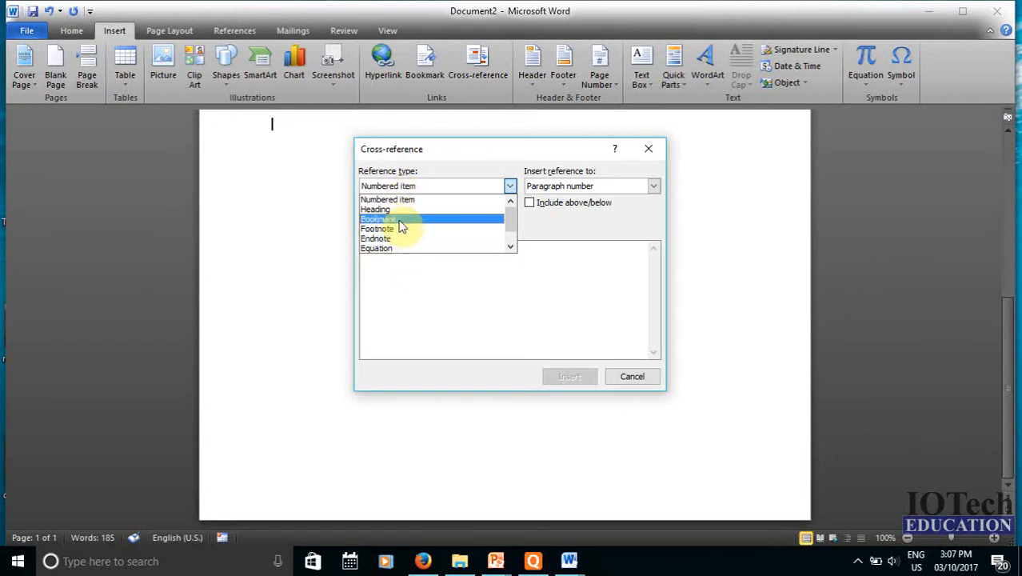
click(387, 219)
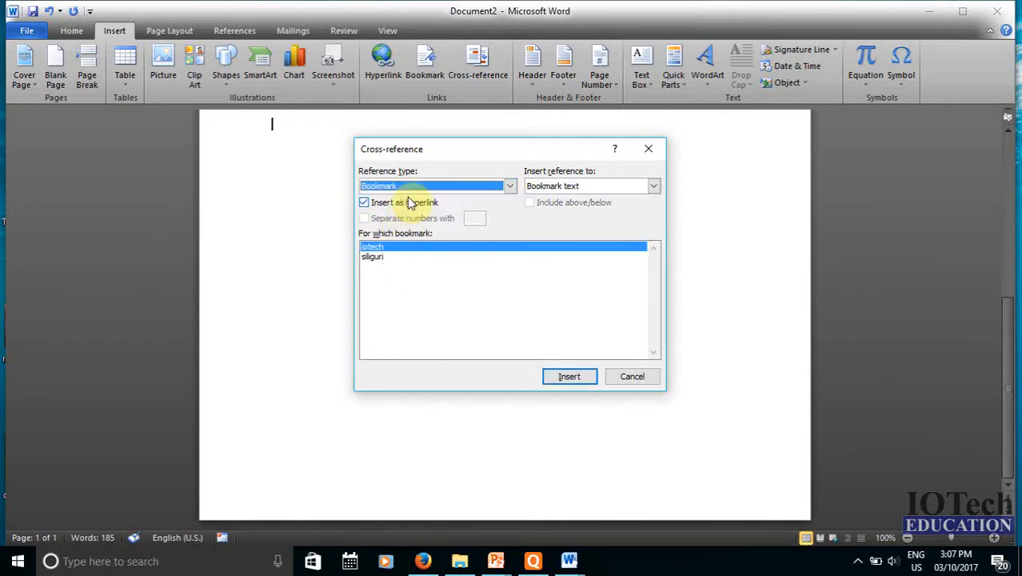
click(376, 256)
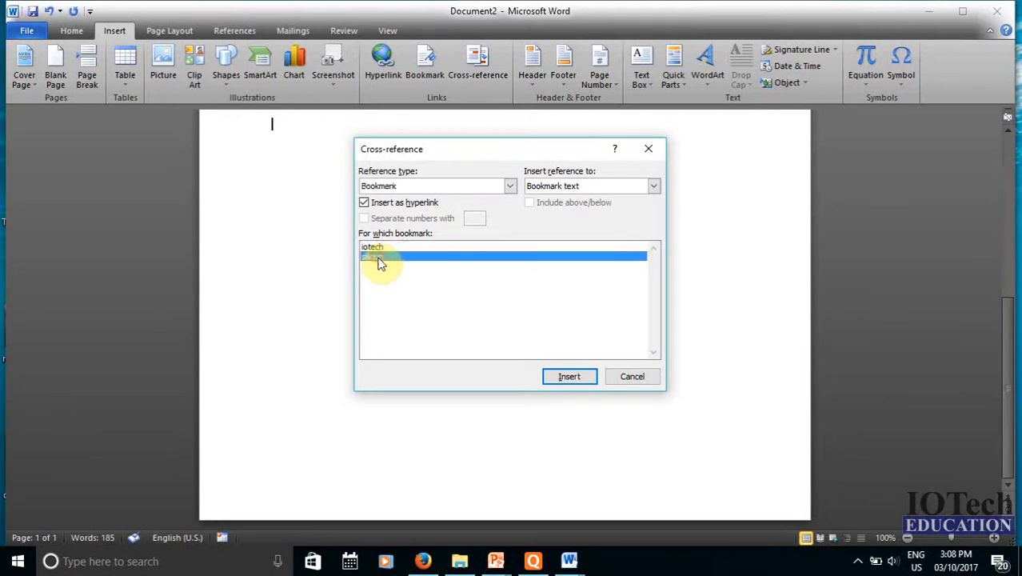
click(569, 378)
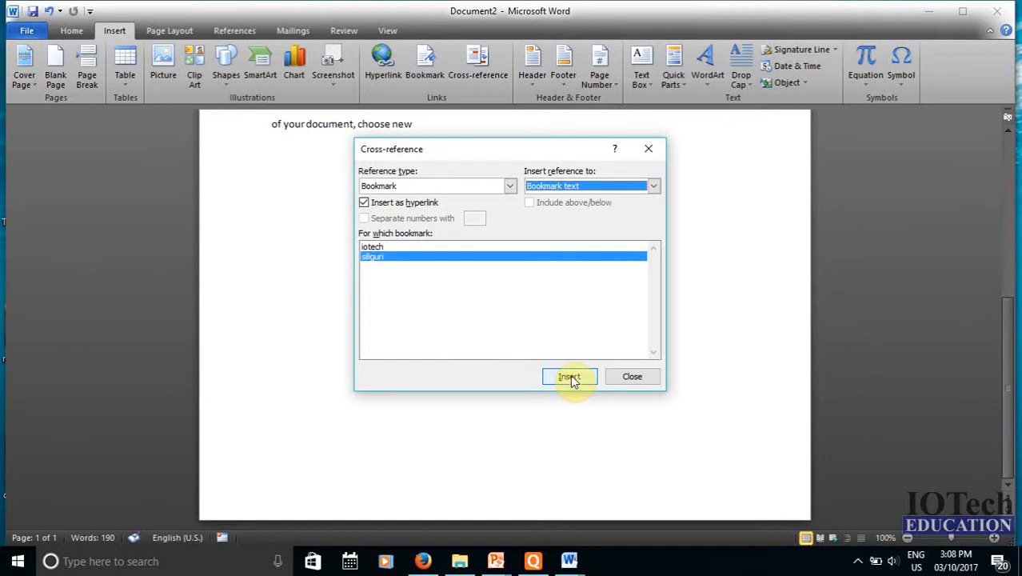
Insert a hyperlinked cross-reference to the bookmark text of iotech after the siliguri cross-reference, and close the cross-reference settings
click(385, 258)
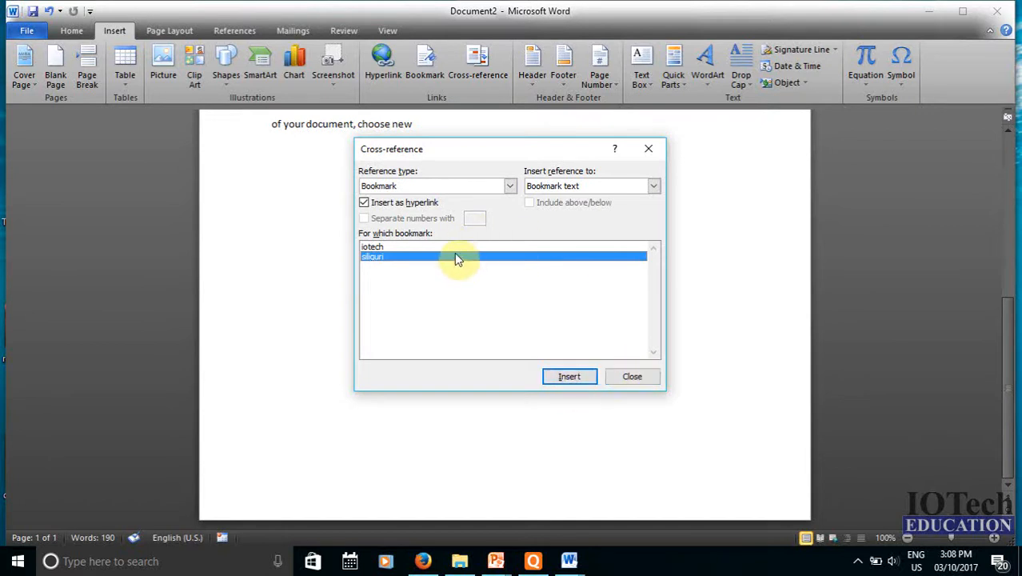
click(380, 248)
click(571, 377)
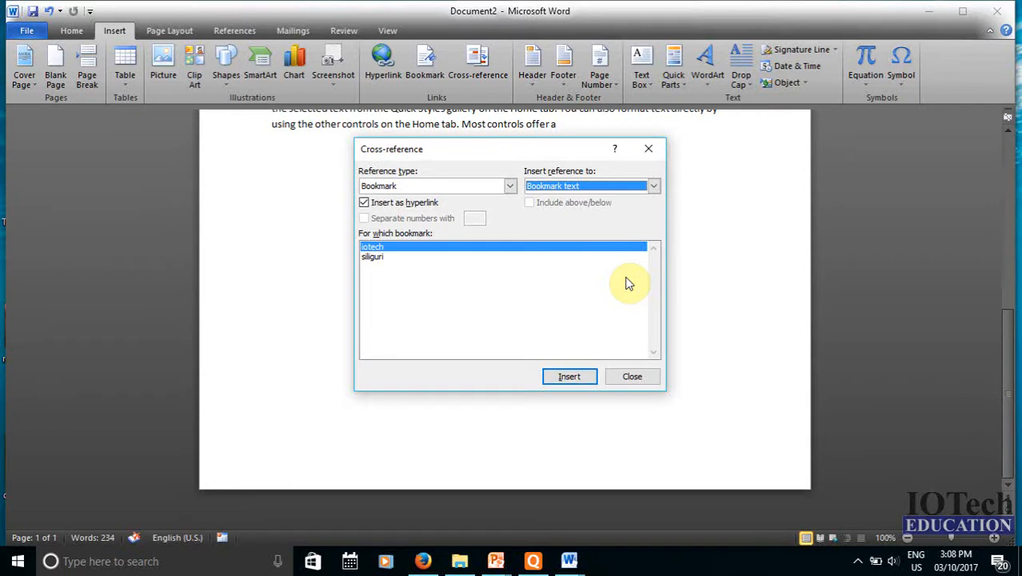
click(633, 376)
scroll(615, 360, up, 9)
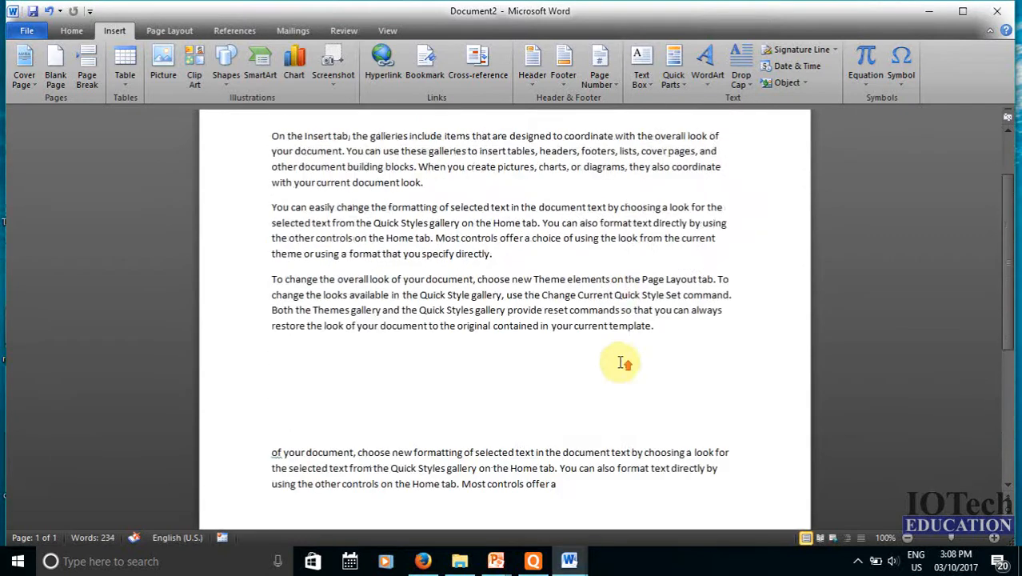
Check the link targets of the inserted cross-references and follow the siliguri cross-reference to its bookmark
scroll(582, 350, down, 3)
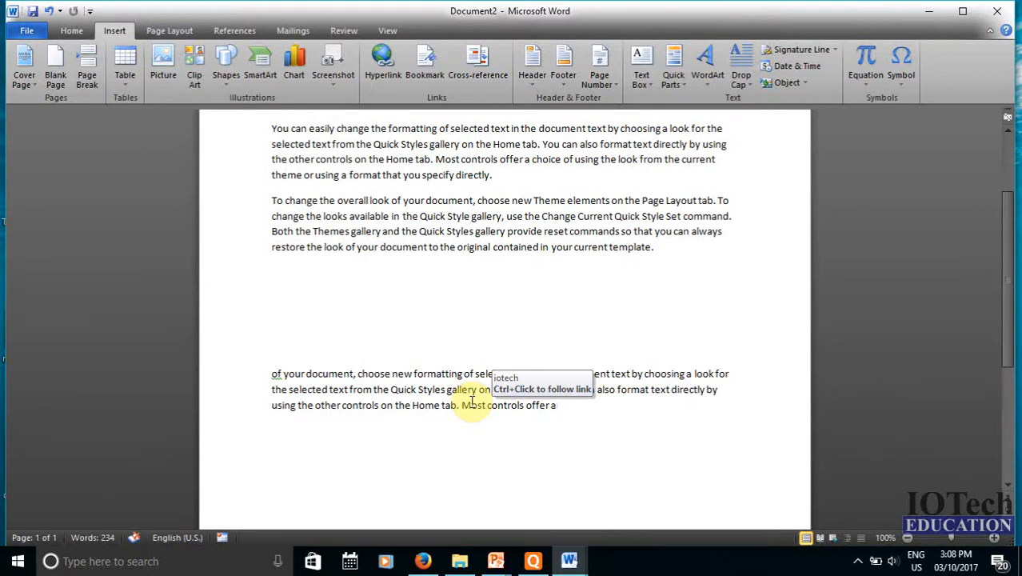
scroll(472, 400, up, 2)
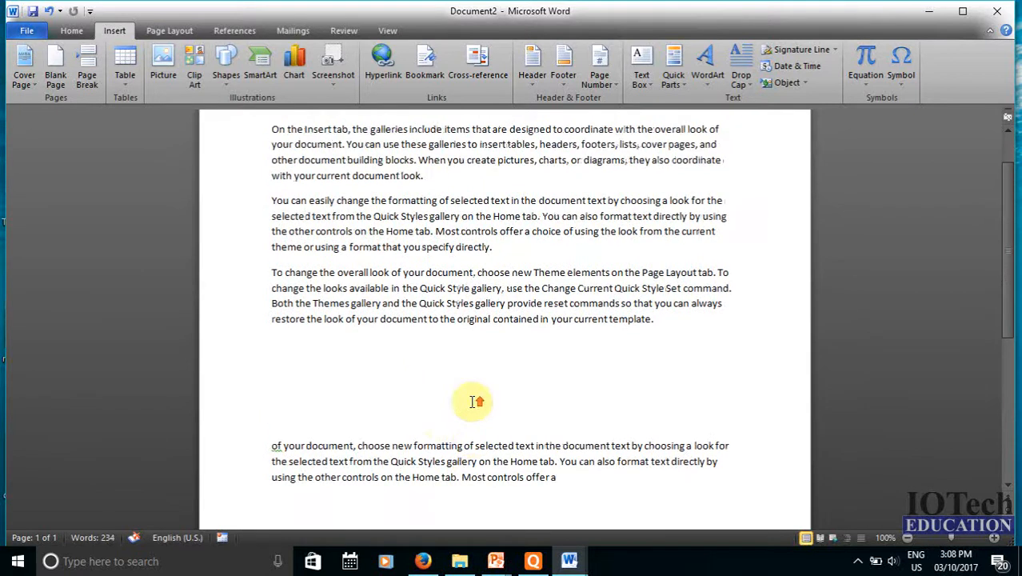
click(371, 444)
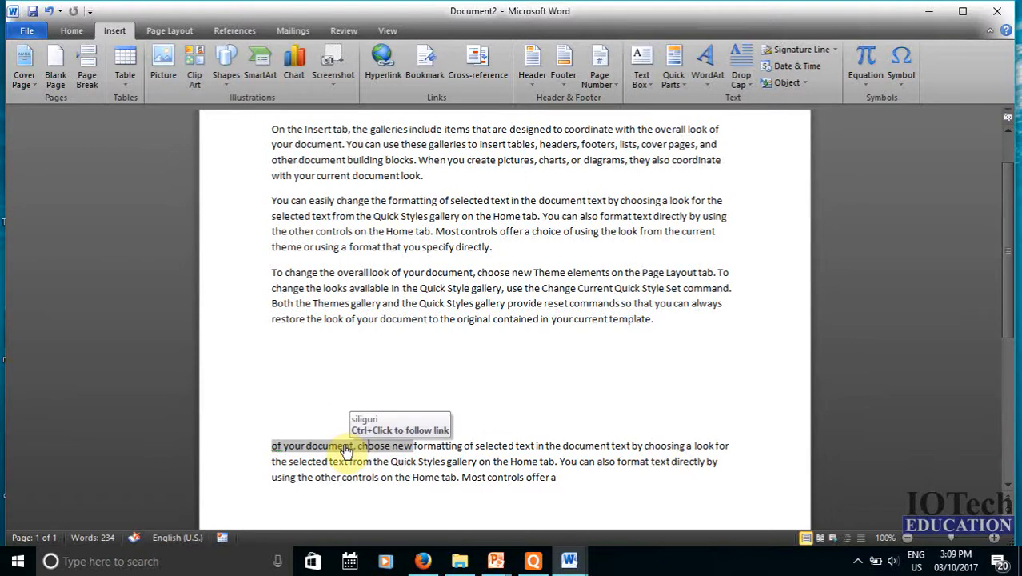
scroll(348, 447, down, 1)
click(345, 444)
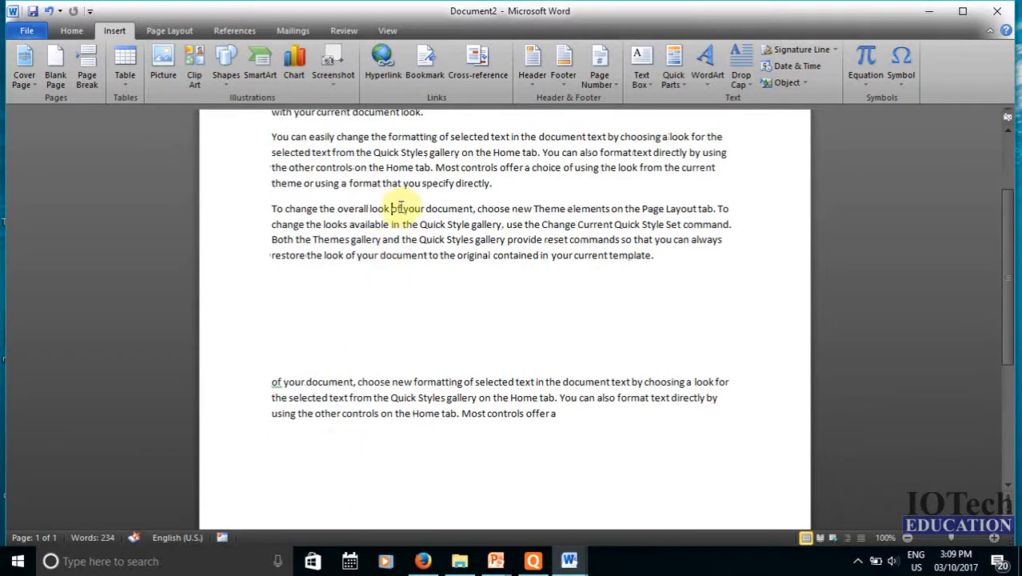
Select the source phrase "of your document, choose new" for comparison, and place the insertion point on the blank line above the cross-references
click(389, 208)
drag(389, 208, 535, 208)
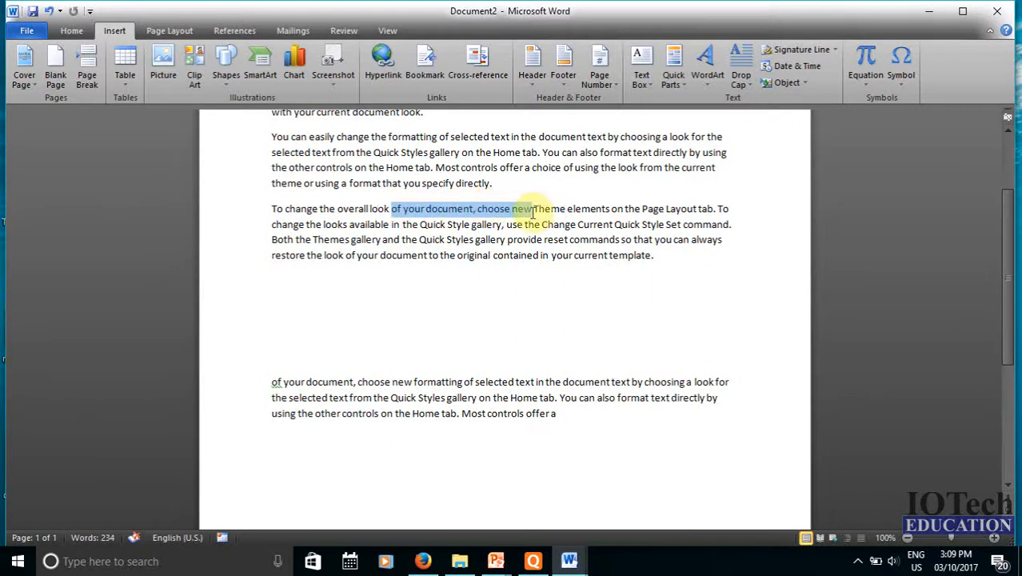
click(487, 417)
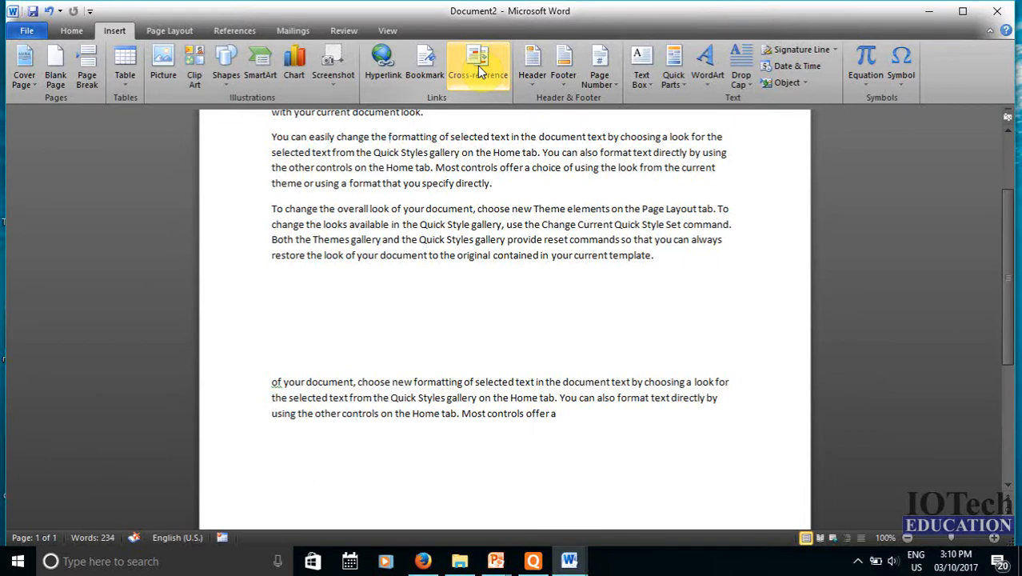
click(525, 354)
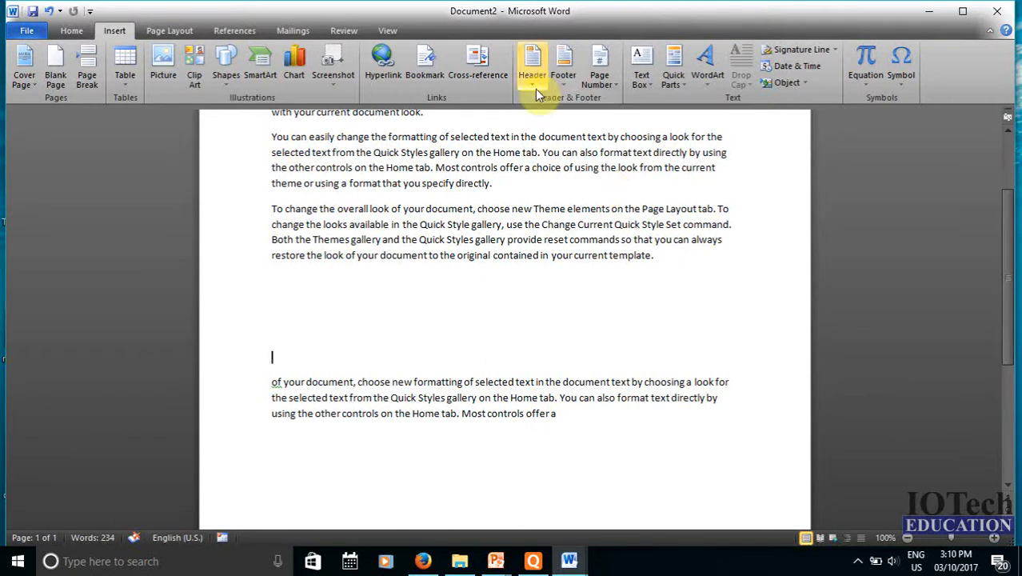
Browse the built-in header designs and insert the Alphabet header
scroll(468, 361, up, 3)
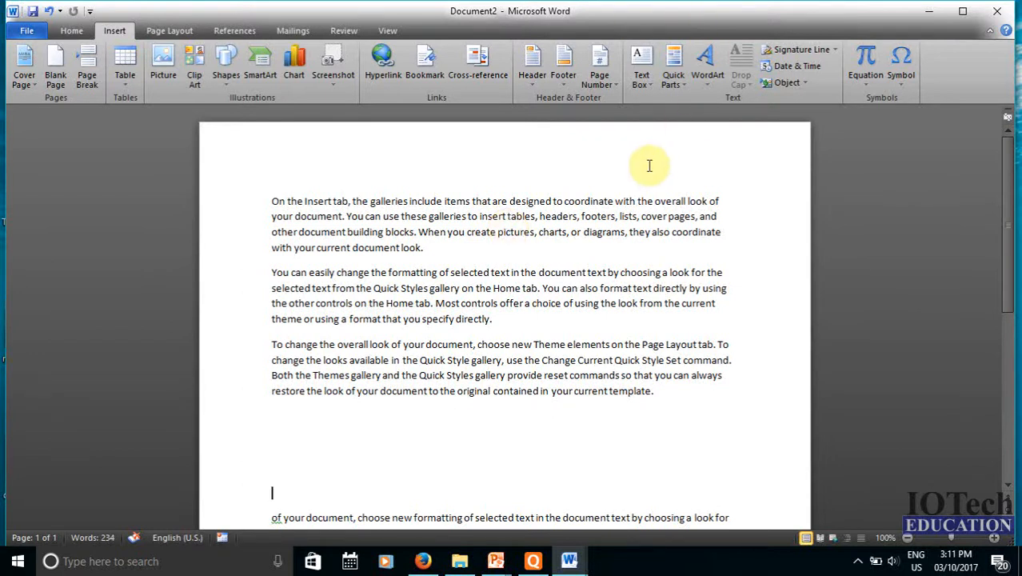
click(528, 82)
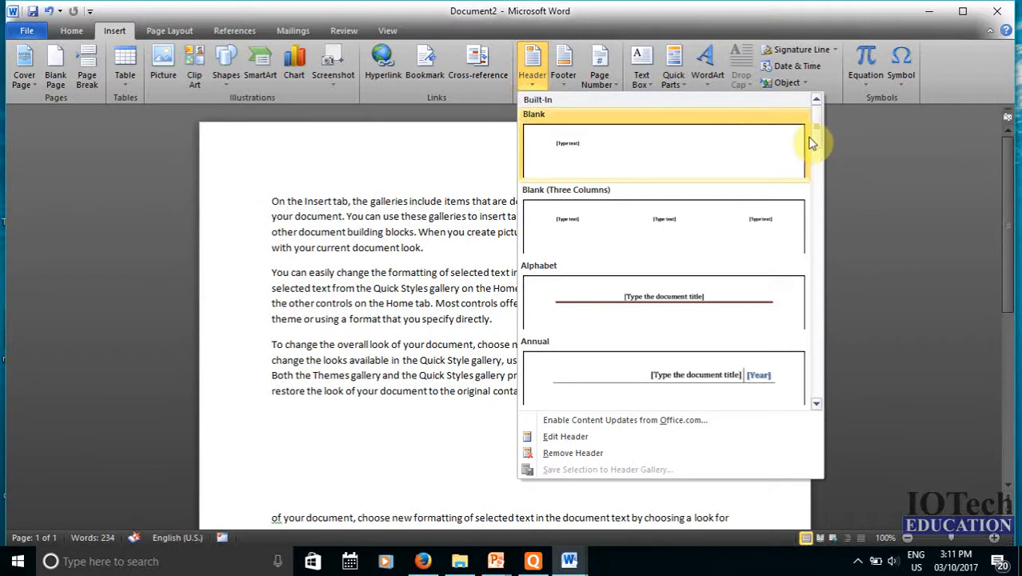
drag(815, 131, 826, 224)
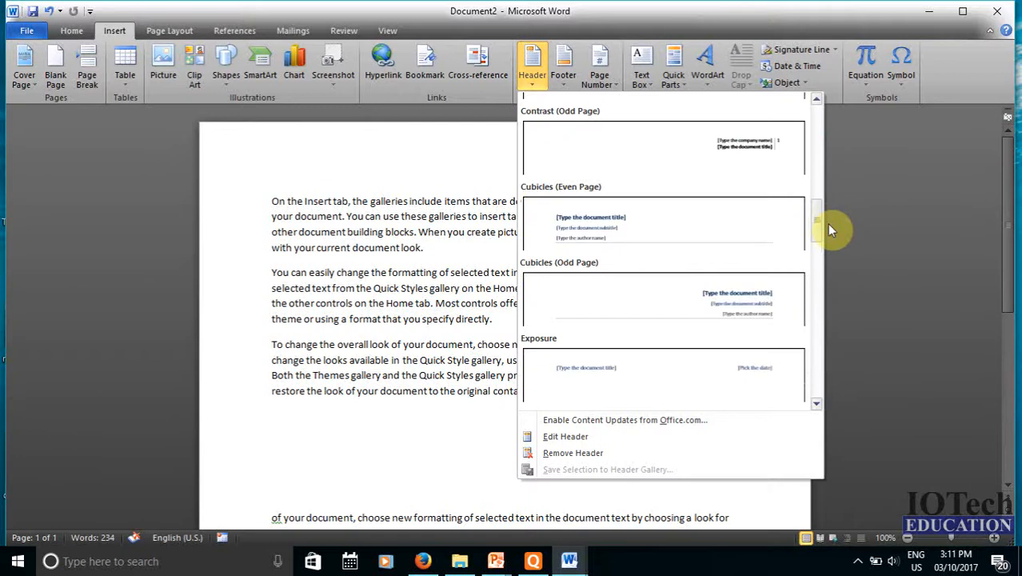
drag(827, 224, 819, 130)
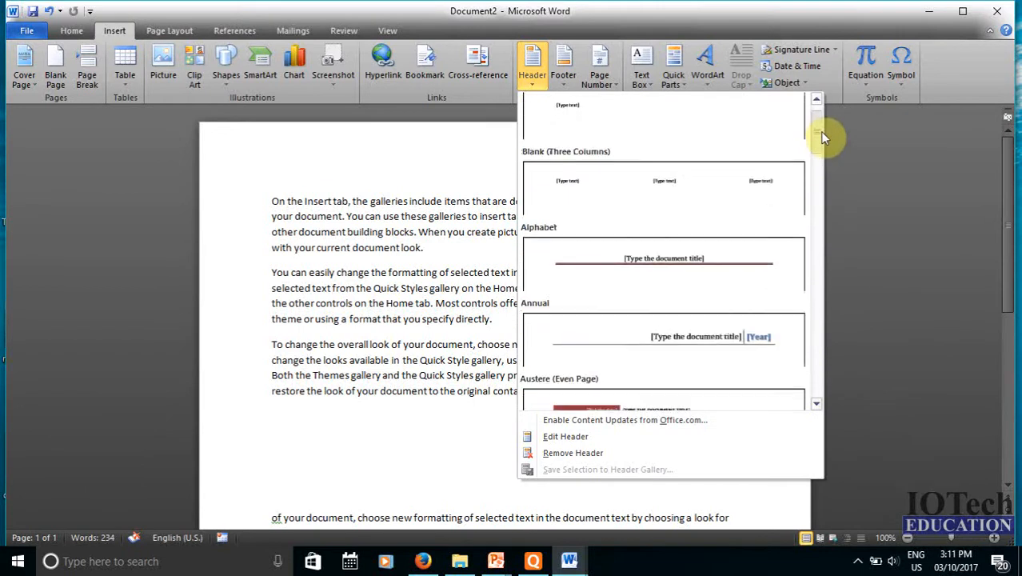
click(726, 257)
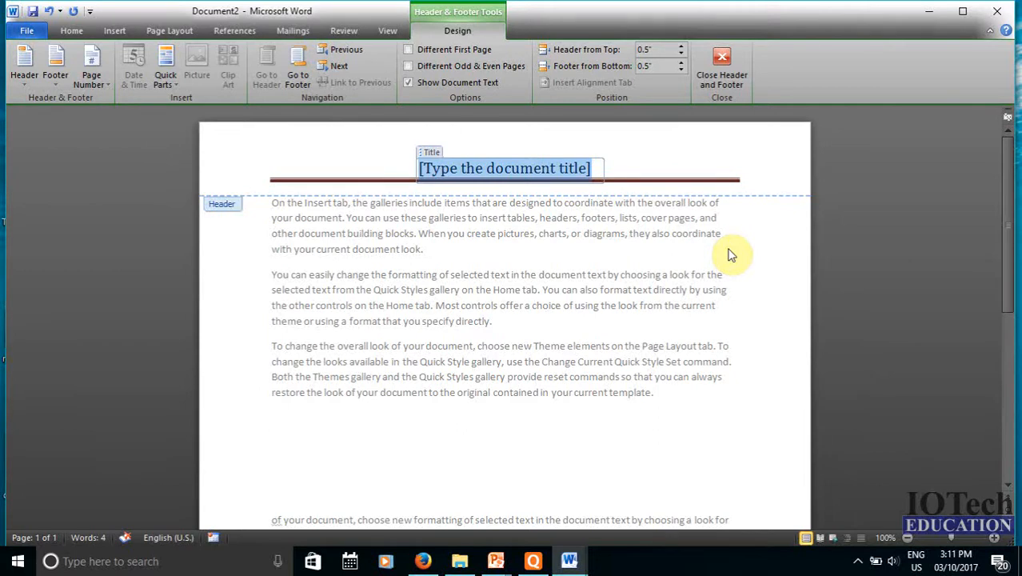
Enter "Iotech education" as the header's document title and return to the body text
text(Iotech e)
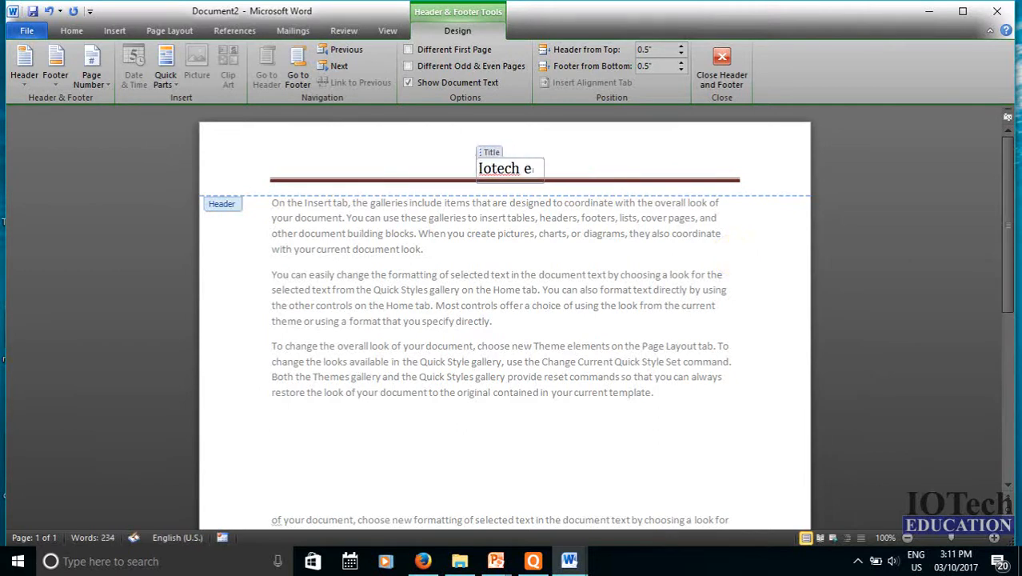
text(ducati)
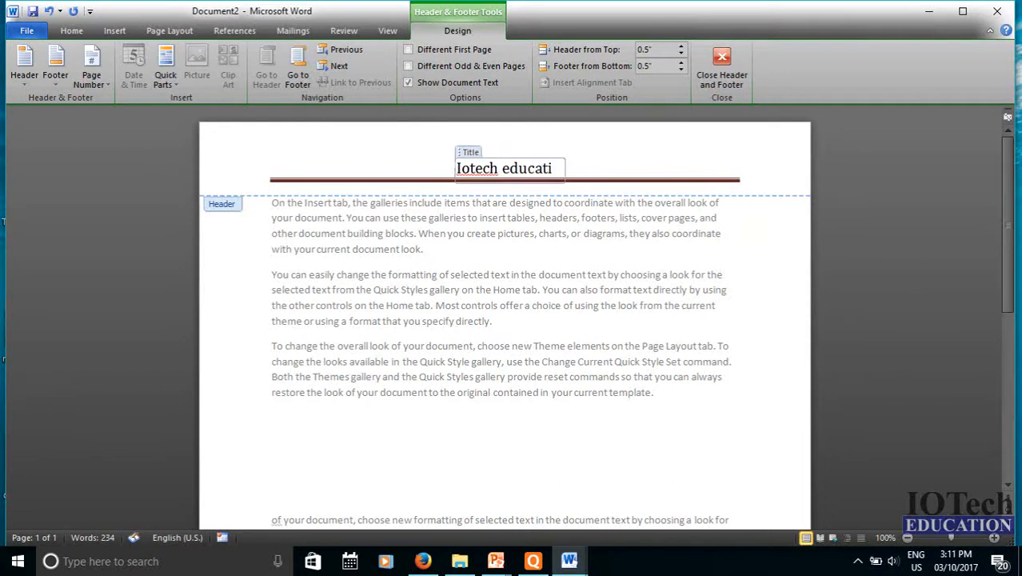
text(on)
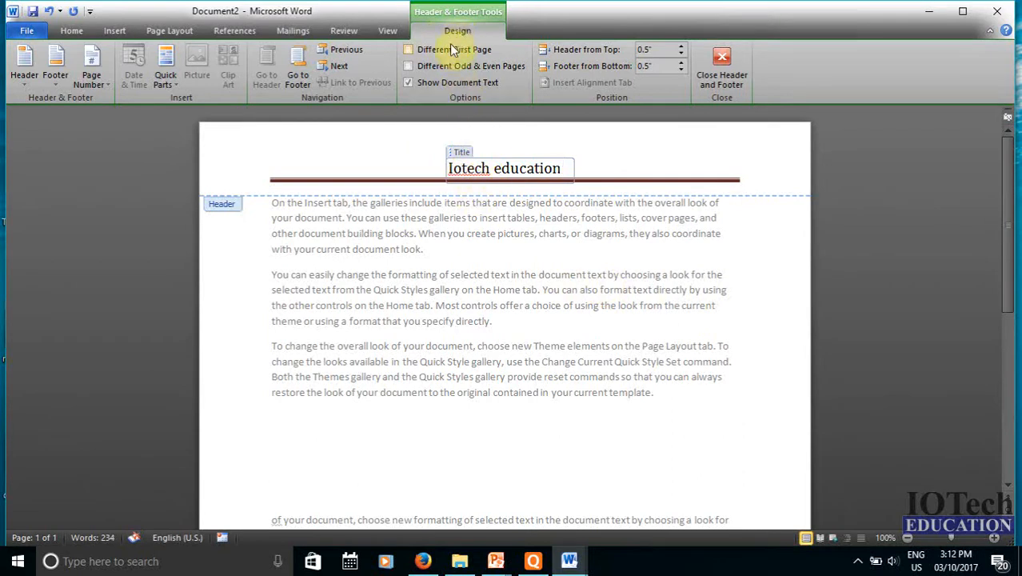
click(721, 61)
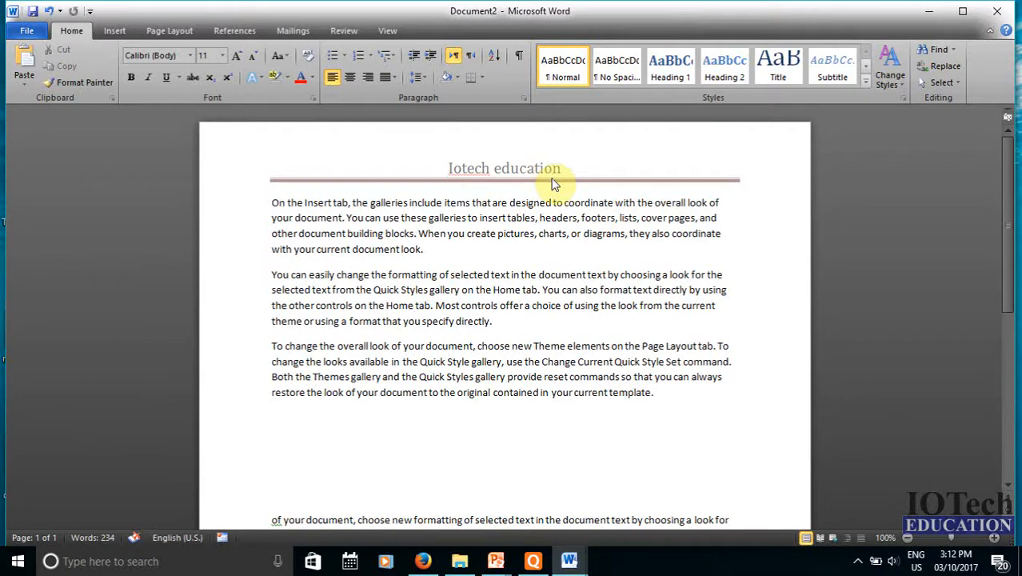
Remove the header from the document
click(117, 32)
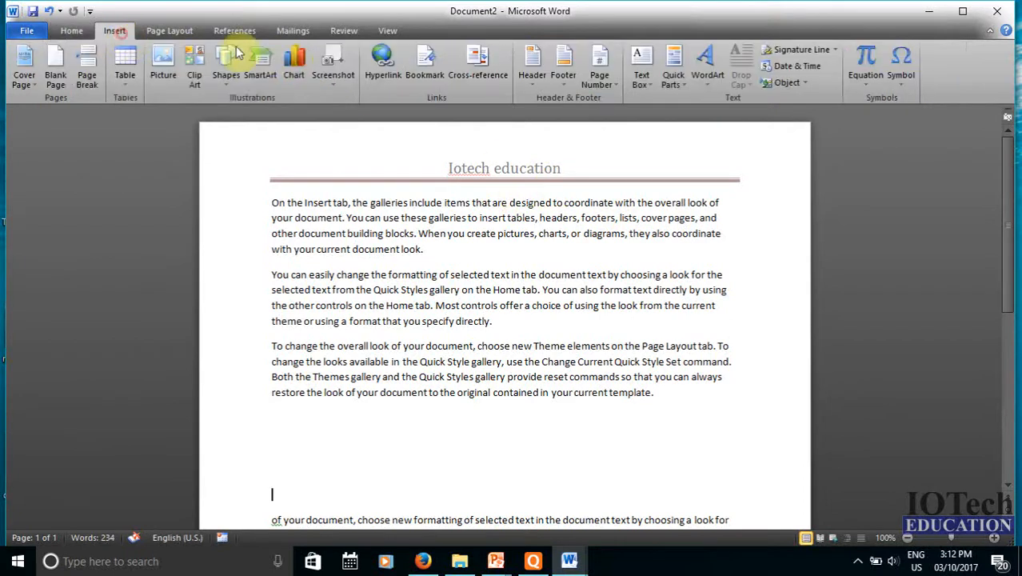
click(530, 84)
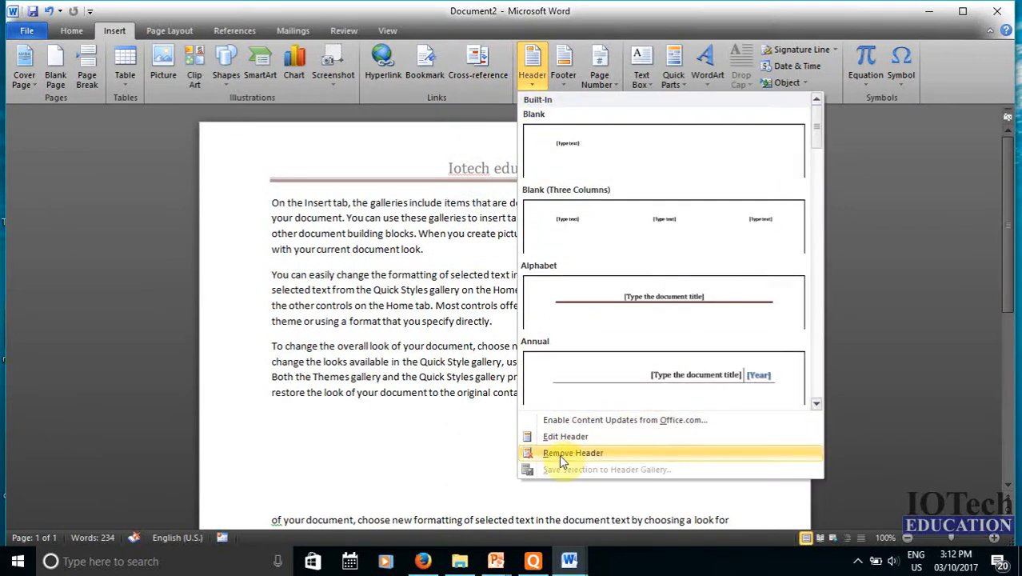
click(586, 453)
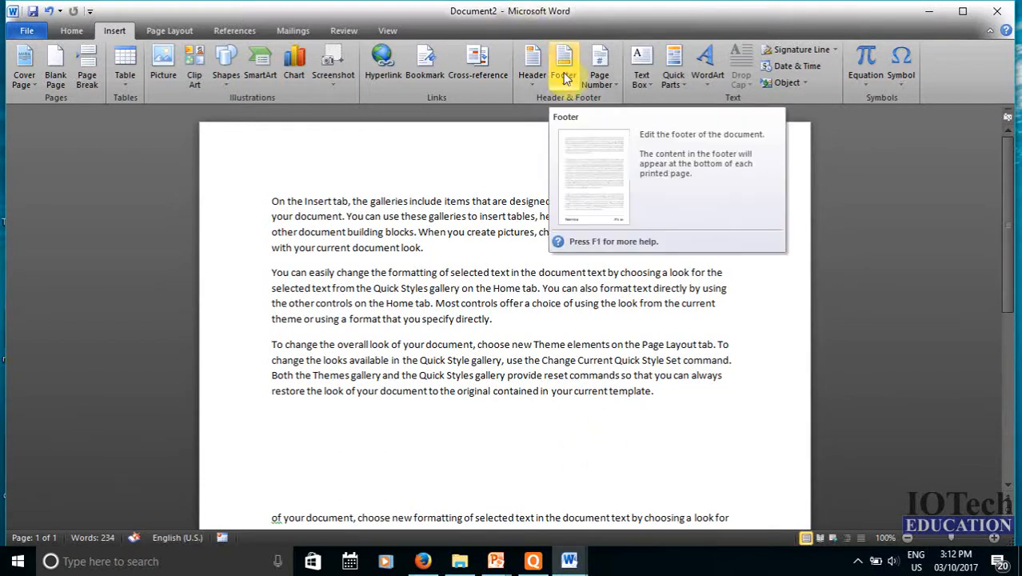
Browse the built-in footer designs and insert the Alphabet footer
scroll(518, 318, down, 6)
scroll(518, 318, down, 2)
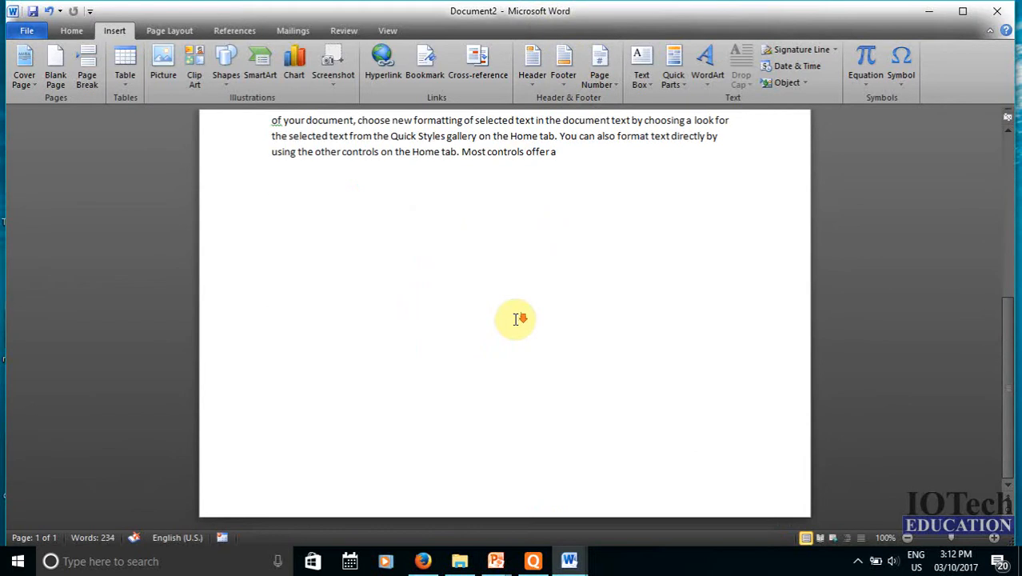
click(565, 77)
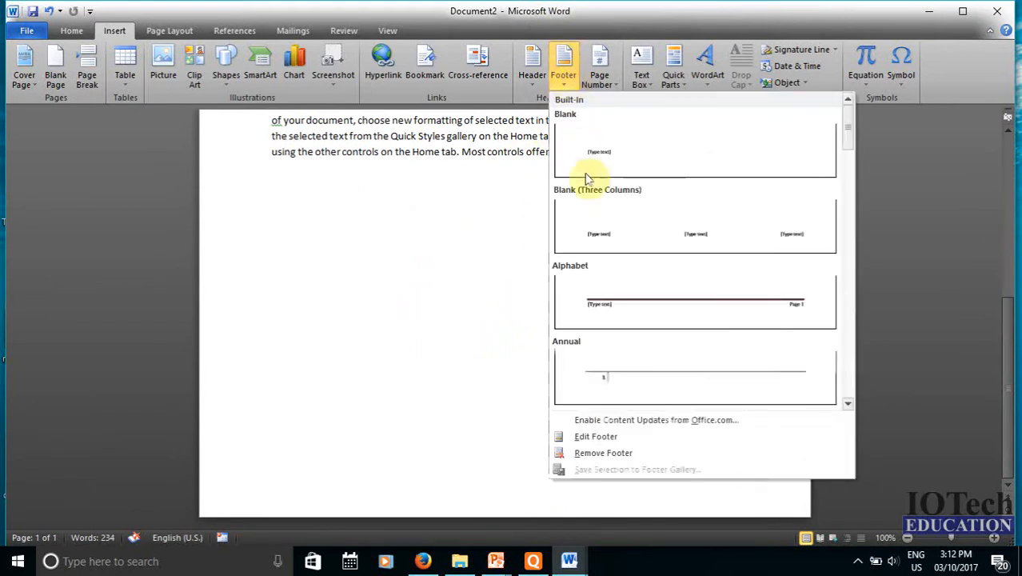
scroll(645, 195, down, 3)
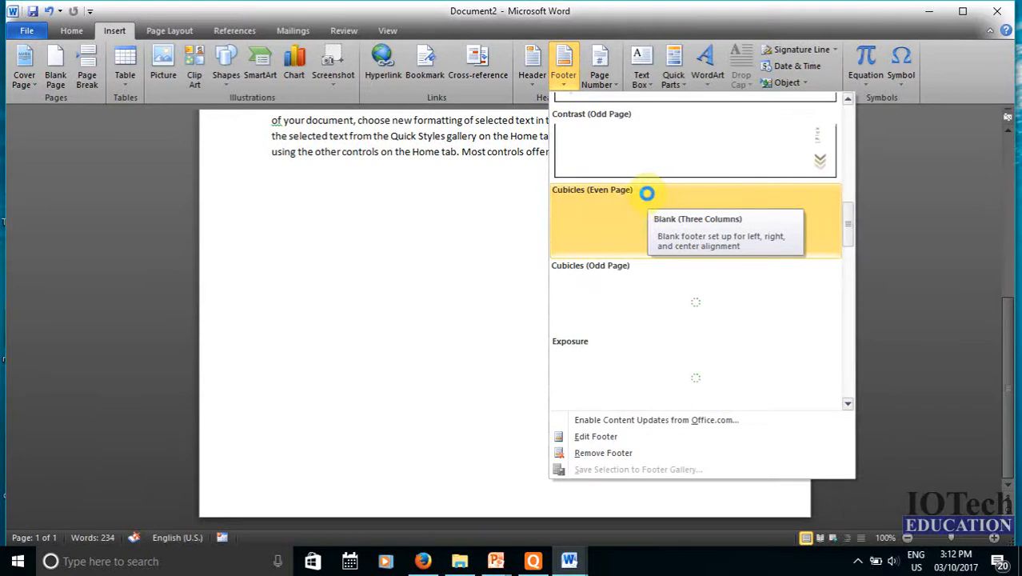
scroll(652, 220, down, 3)
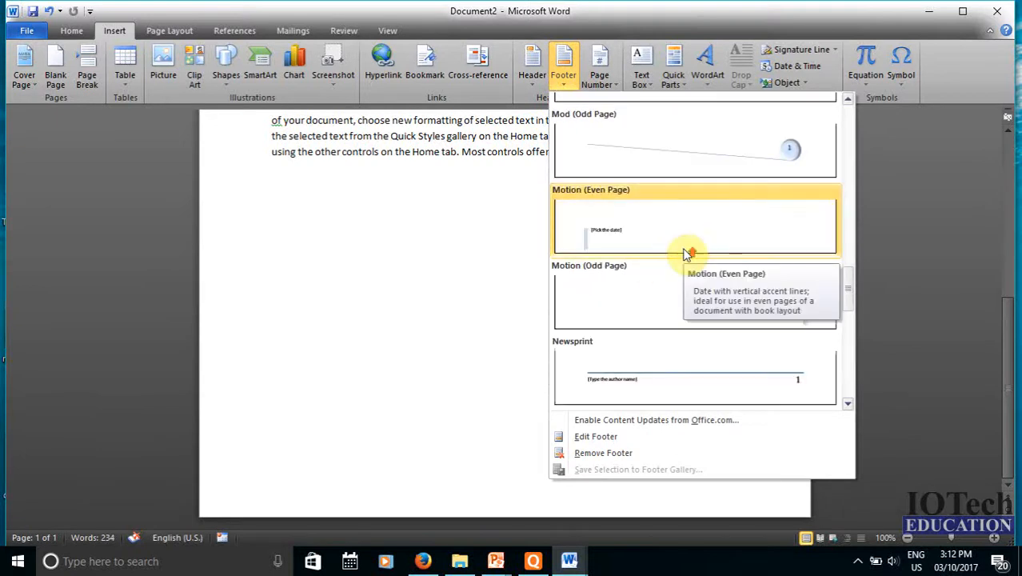
scroll(684, 255, up, 6)
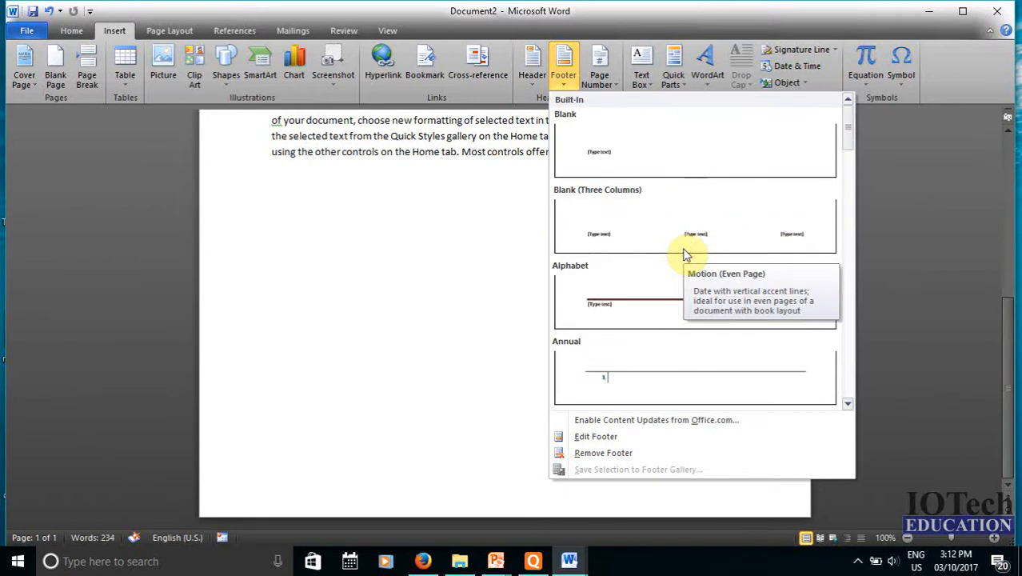
click(650, 300)
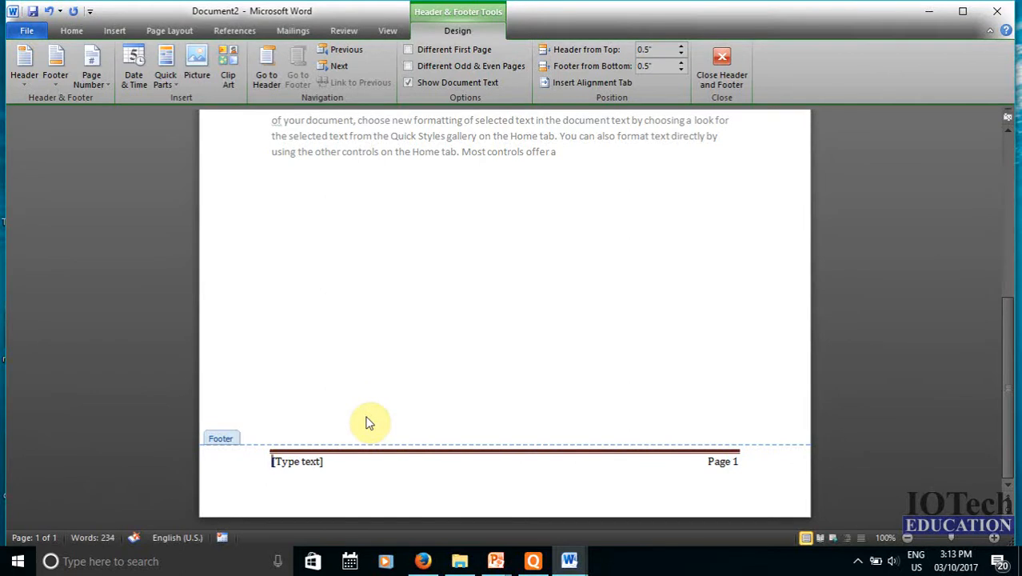
Replace the footer's placeholder text with "siliguri" and return to the body text
click(321, 464)
text(siliguri)
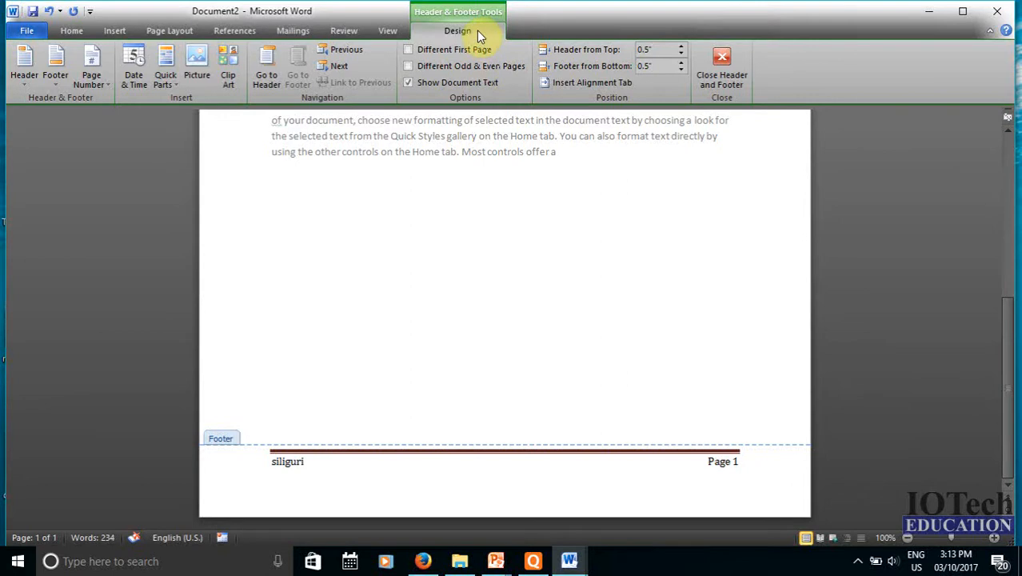
click(734, 63)
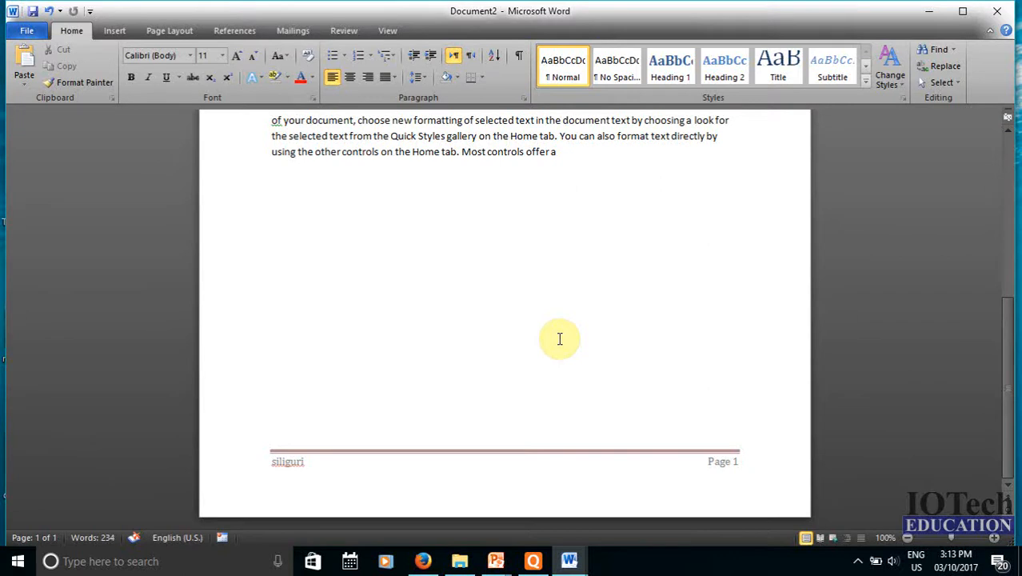
Remove the footer from the document
click(114, 30)
click(563, 68)
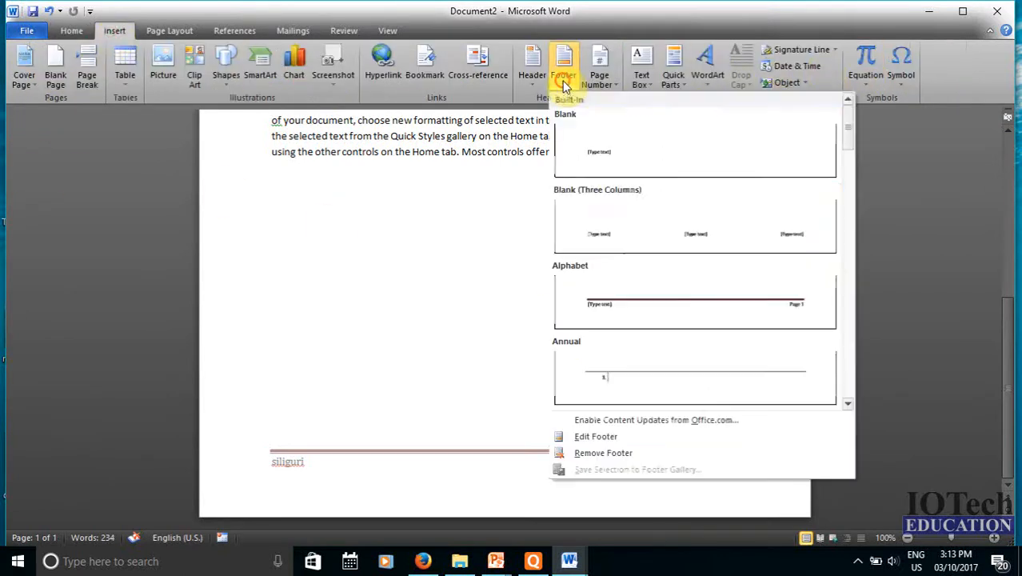
click(606, 453)
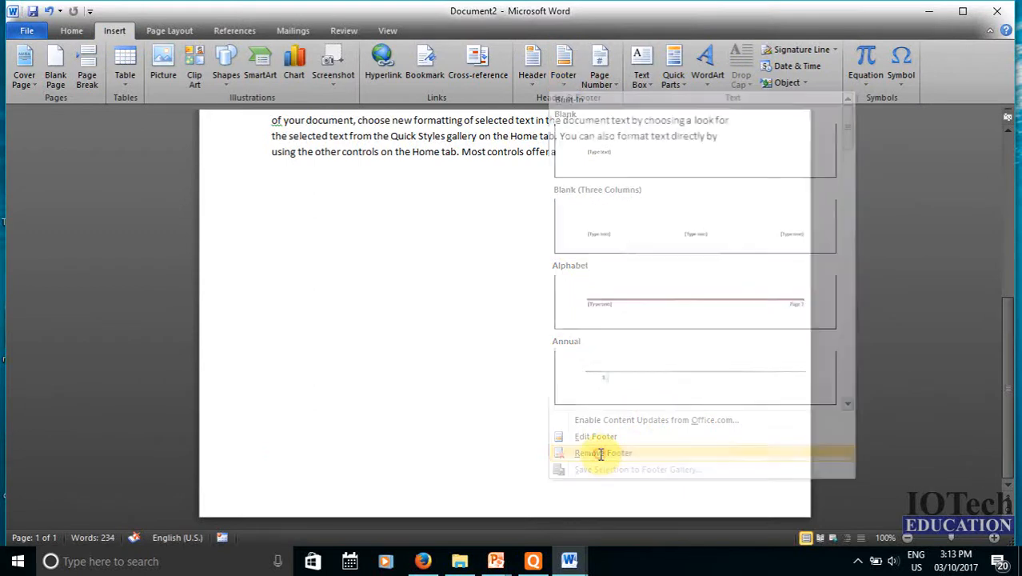
Insert the Brackets 2 page number at the top of the page and return to the body text
click(609, 76)
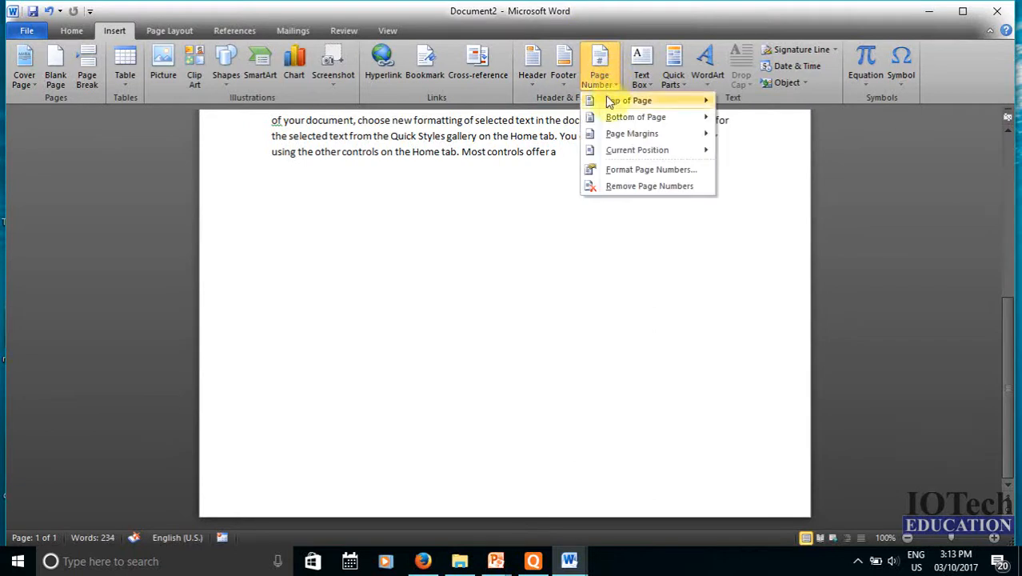
mouse_move(628, 112)
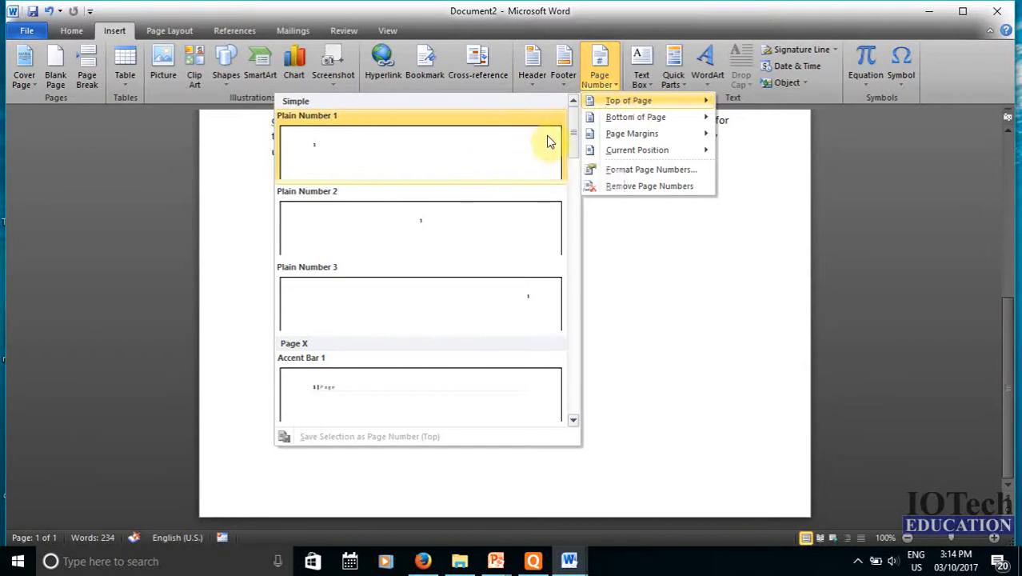
drag(577, 136, 580, 209)
drag(575, 255, 583, 236)
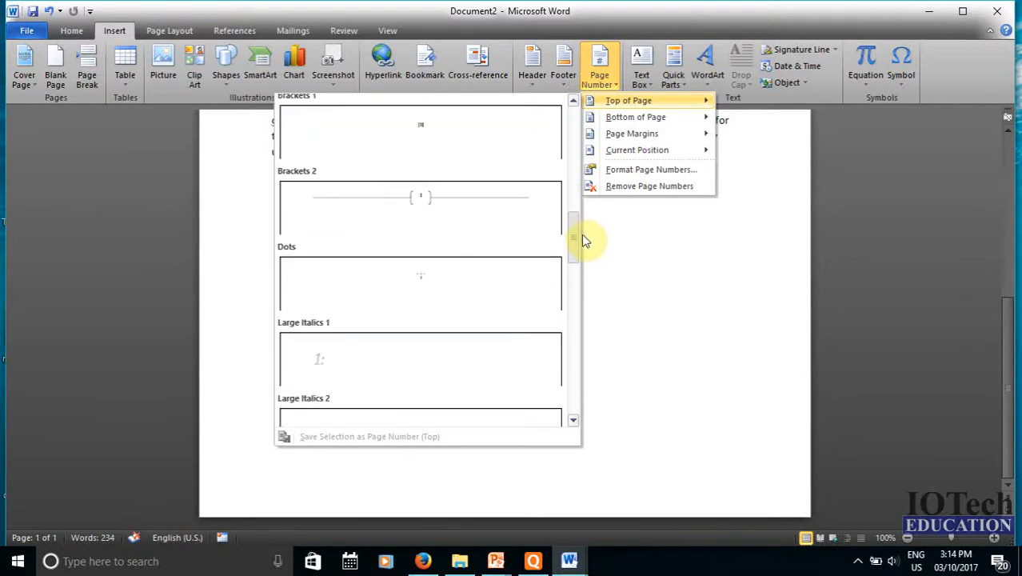
click(424, 212)
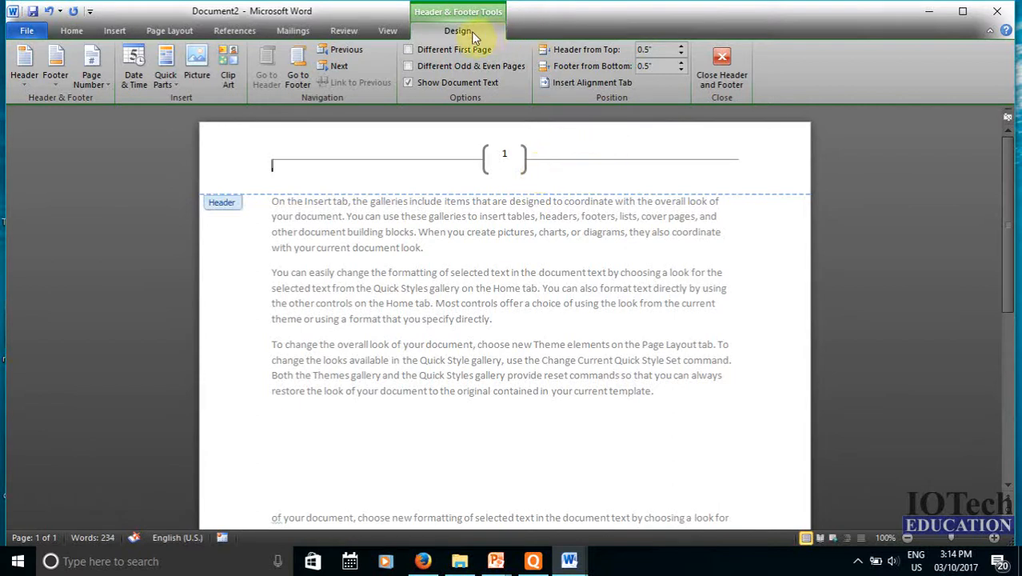
click(722, 57)
scroll(352, 357, down, 3)
scroll(355, 358, up, 3)
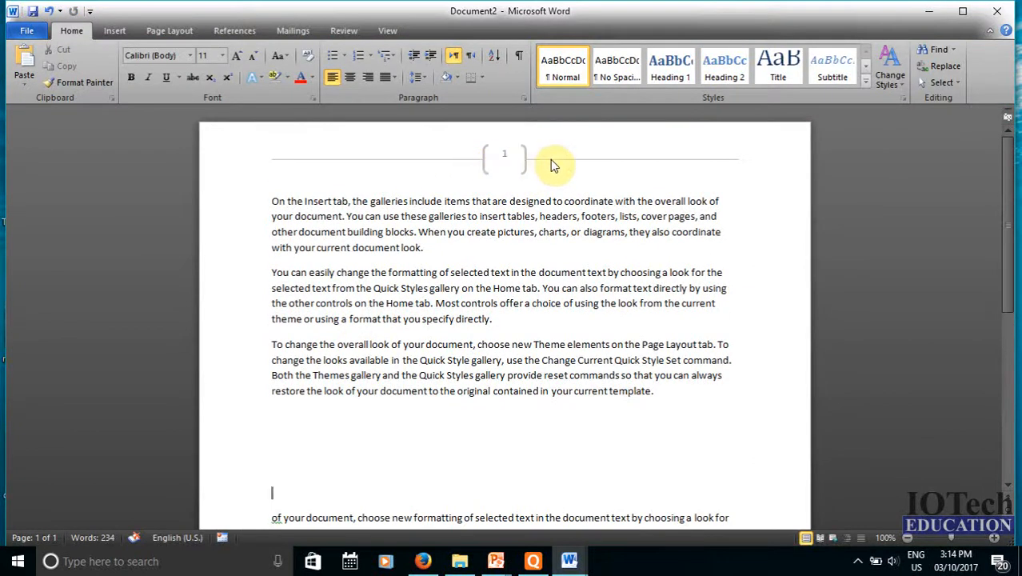
Insert a blank page at the end of the document and check the page numbers on both pages
scroll(552, 165, down, 2)
scroll(569, 344, down, 3)
click(574, 346)
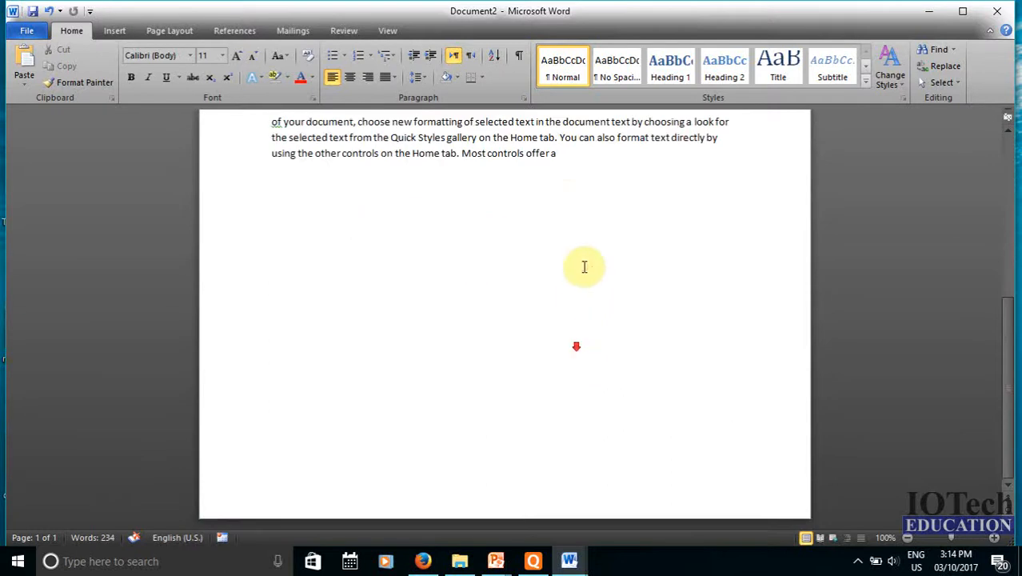
click(115, 32)
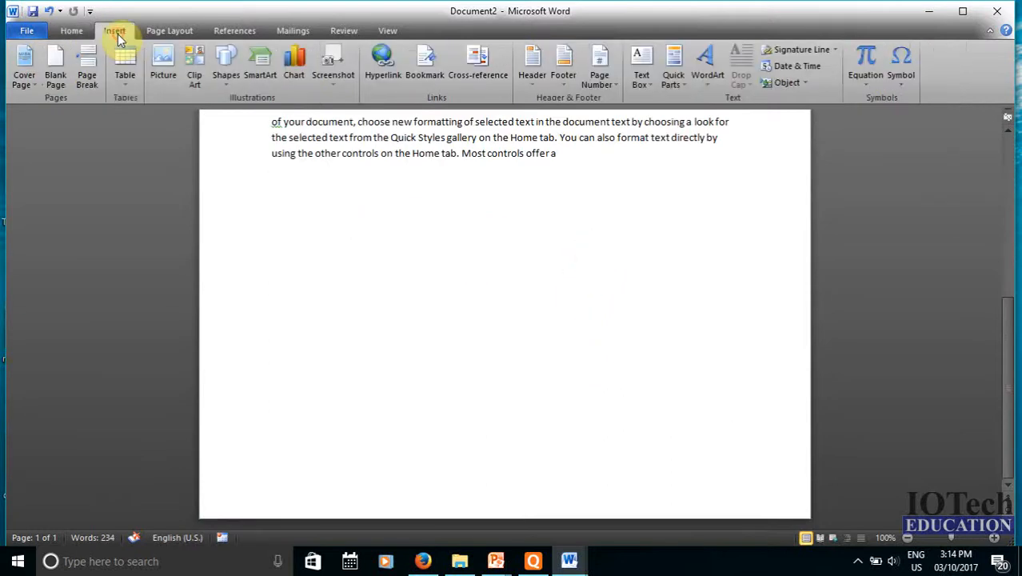
click(54, 81)
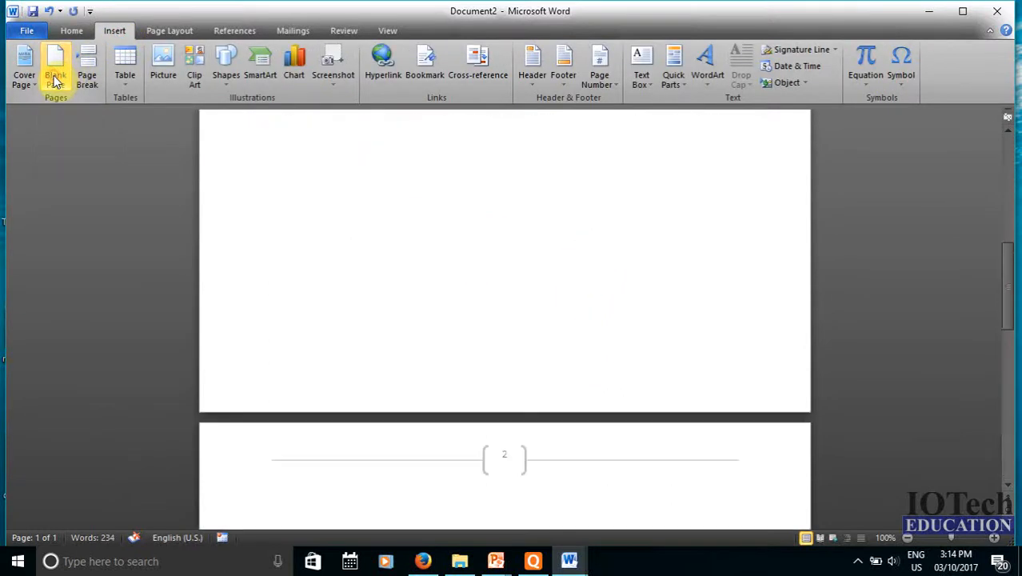
scroll(481, 296, down, 4)
scroll(486, 308, down, 2)
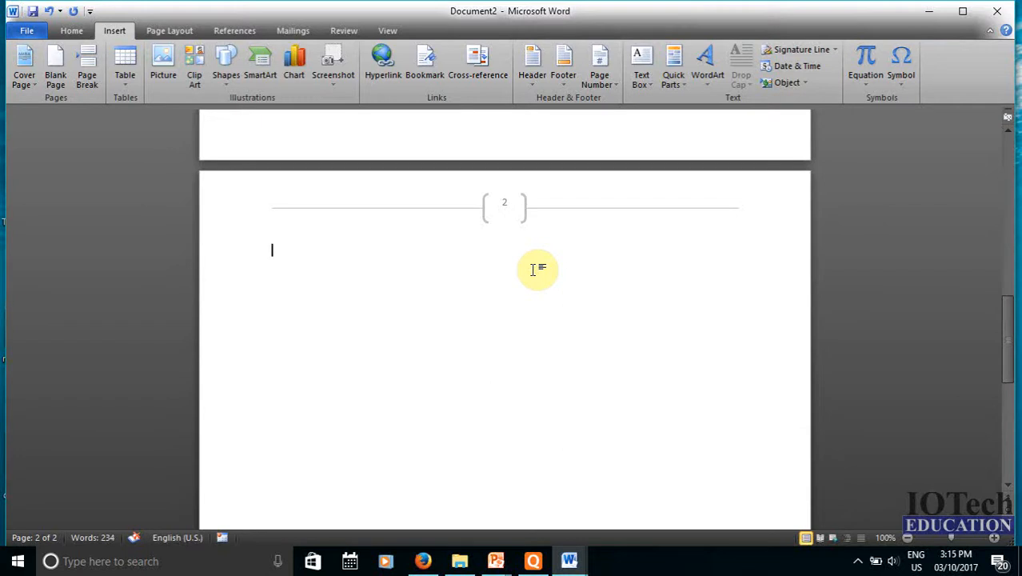
scroll(537, 269, up, 7)
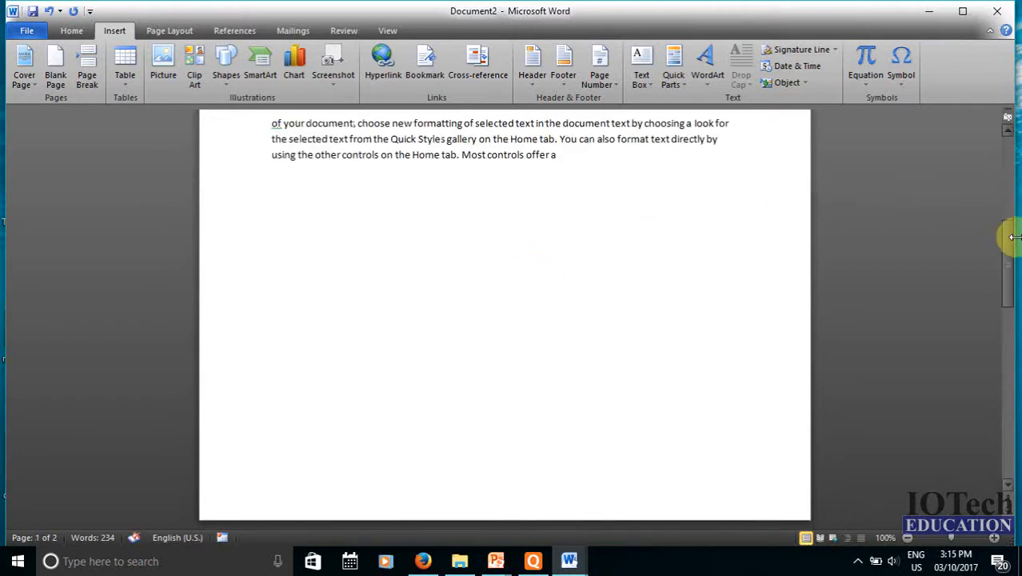
drag(1007, 239, 999, 159)
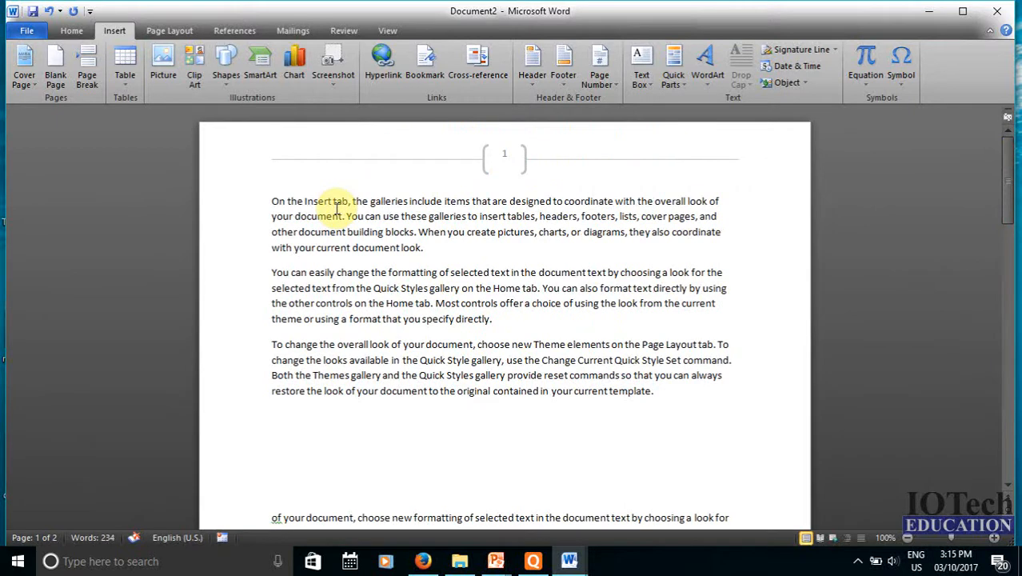
Remove the page numbers from the document and place the cursor in the second paragraph
click(598, 76)
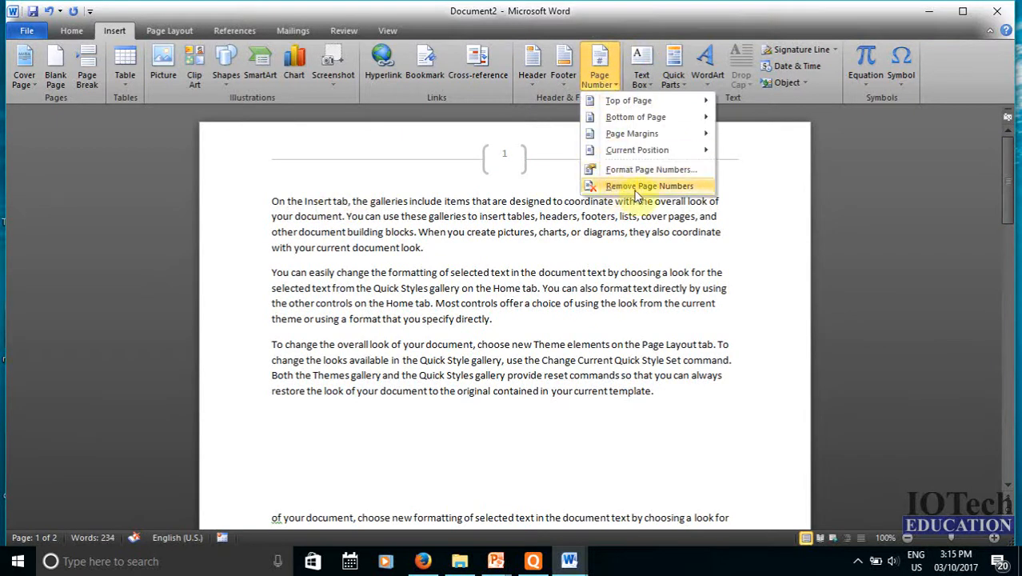
click(666, 186)
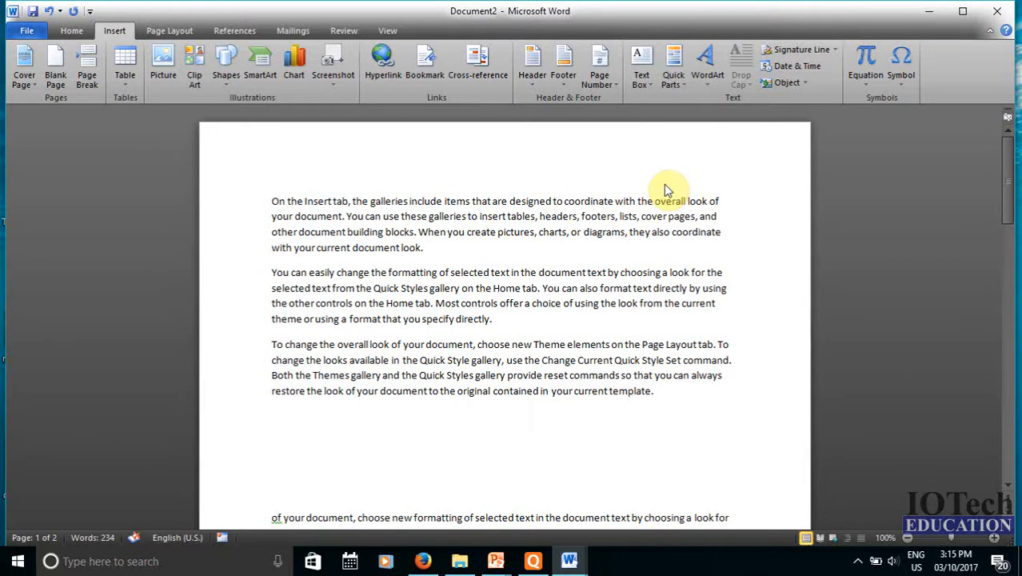
click(562, 303)
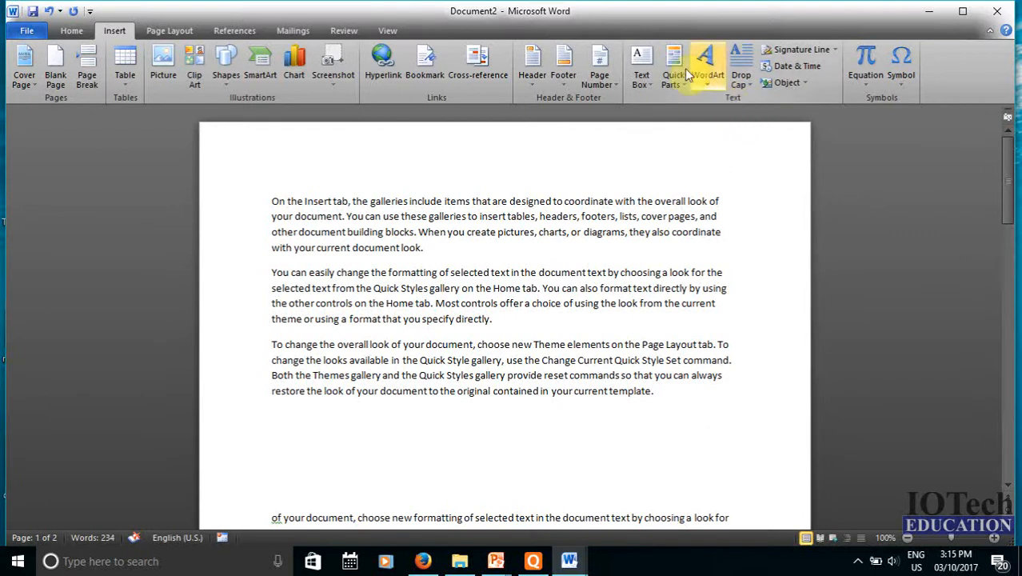
Browse the built-in text boxes, draw one about 1.14" high by 2.65" wide below the third paragraph, and enter "hvbhnvhjbv" in it
click(639, 85)
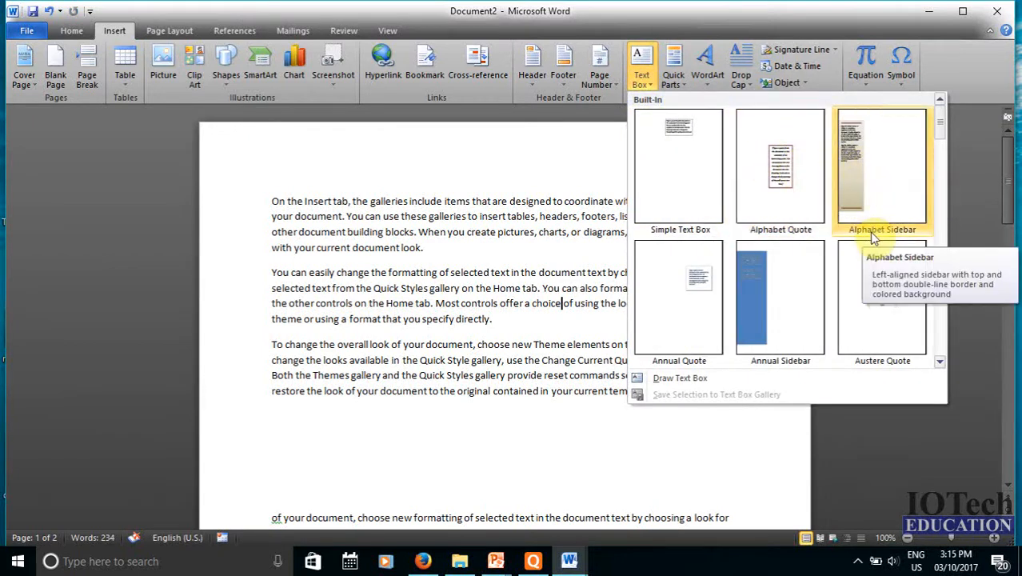
scroll(874, 234, down, 5)
scroll(779, 216, up, 2)
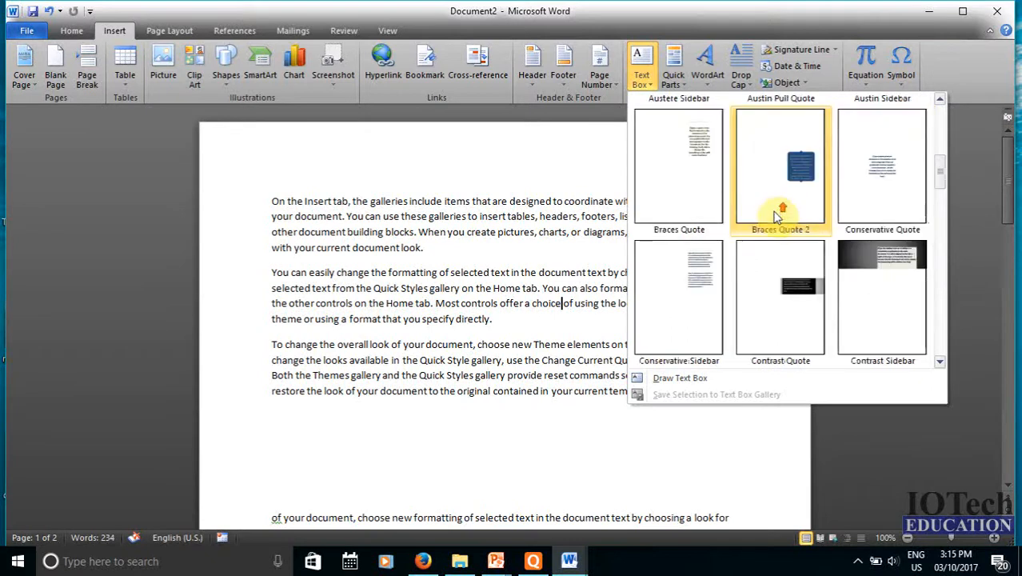
scroll(780, 216, up, 3)
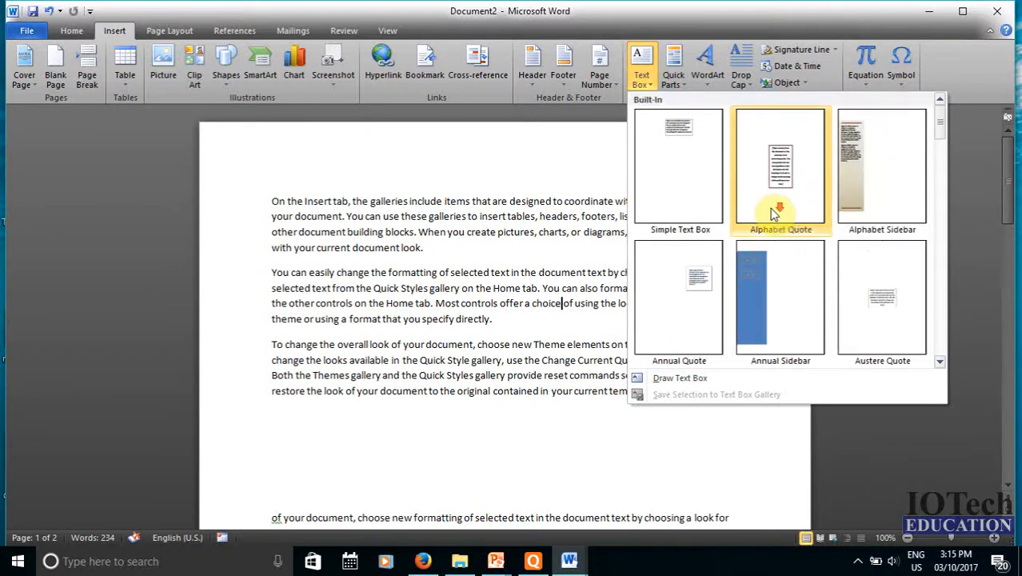
scroll(774, 213, down, 5)
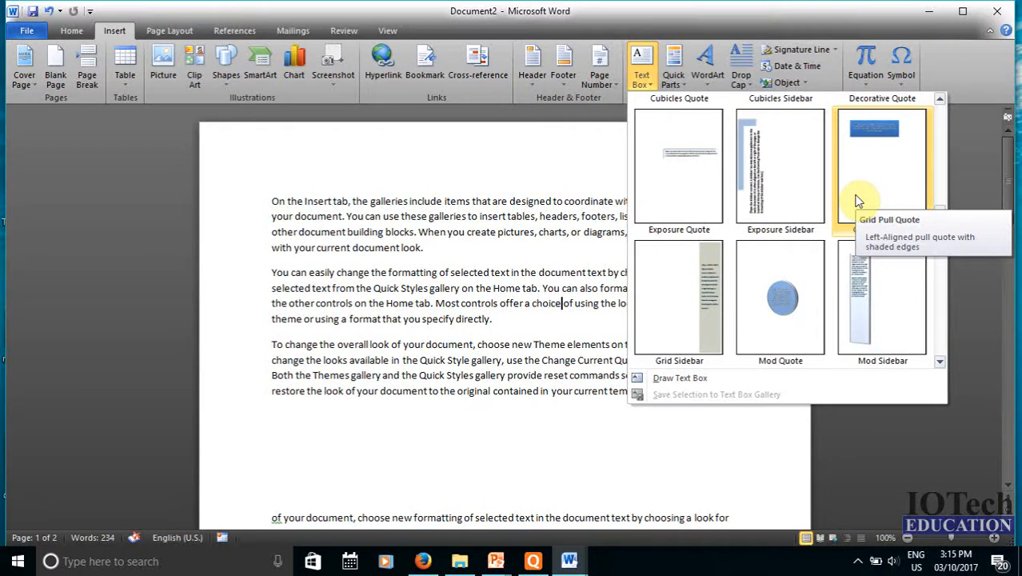
click(699, 380)
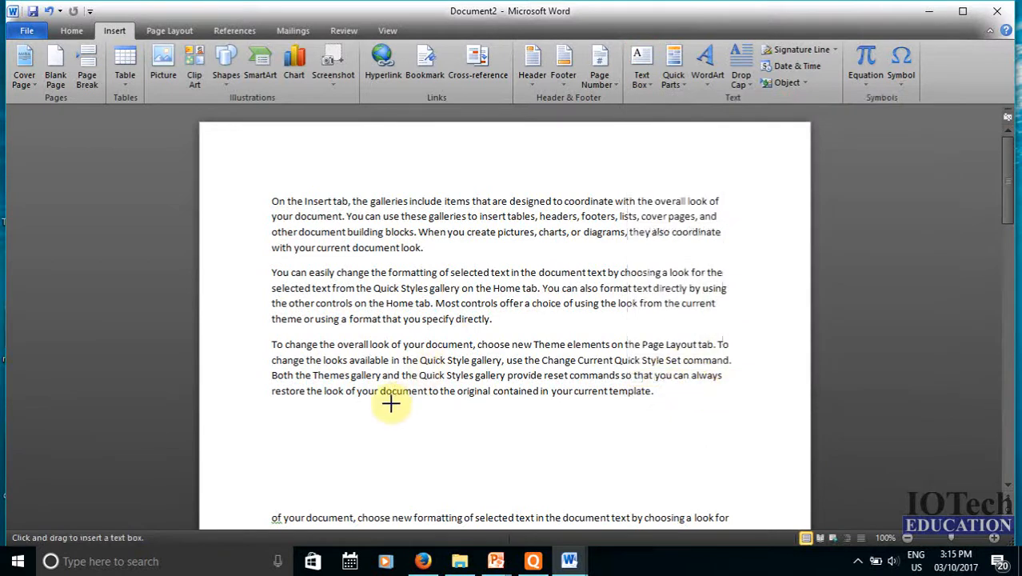
drag(390, 403, 581, 485)
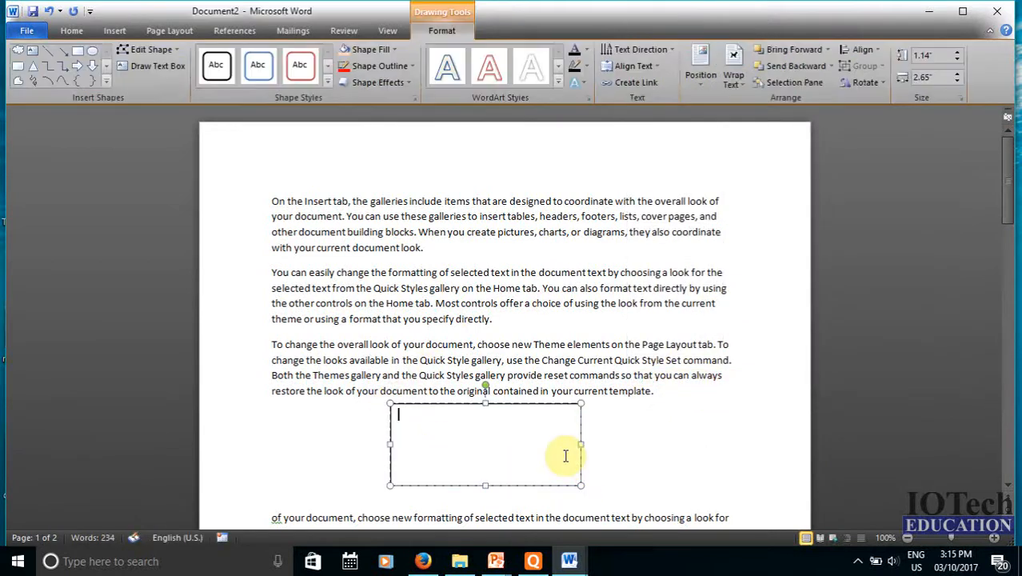
text(hvbhnvhjbv)
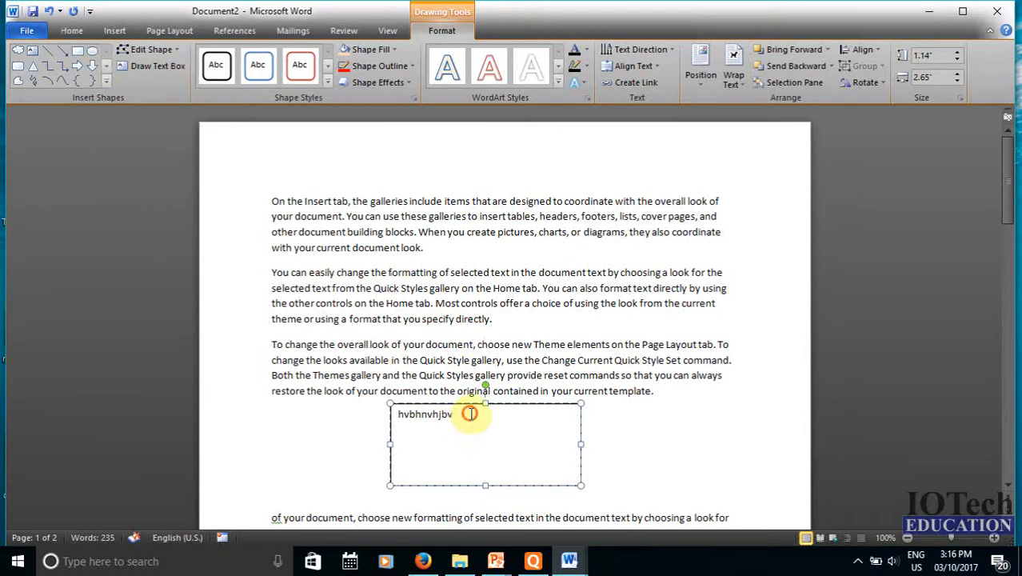
Fill the text box below the third paragraph with standard light blue and deselect it
drag(468, 414, 319, 373)
click(77, 32)
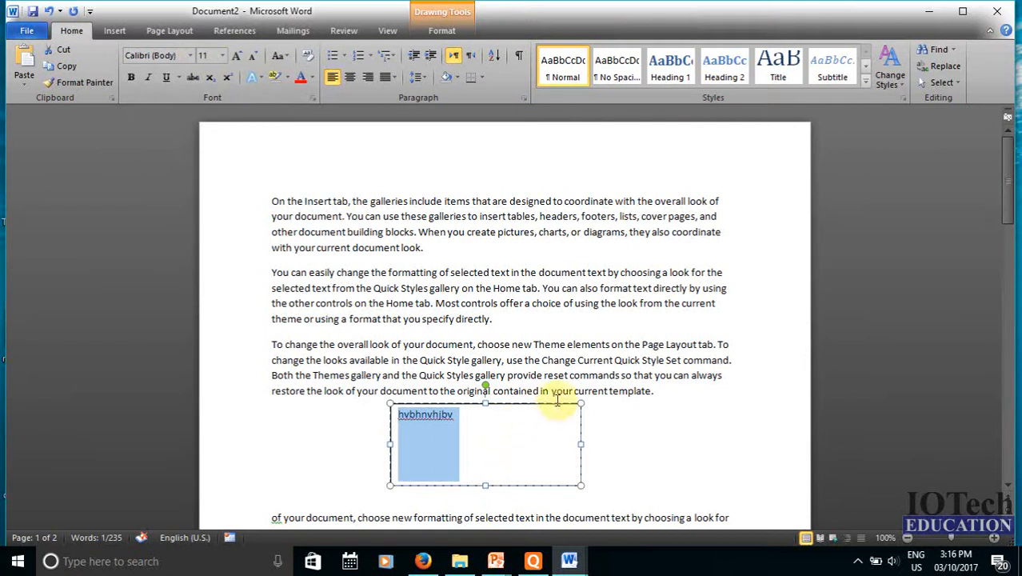
click(551, 408)
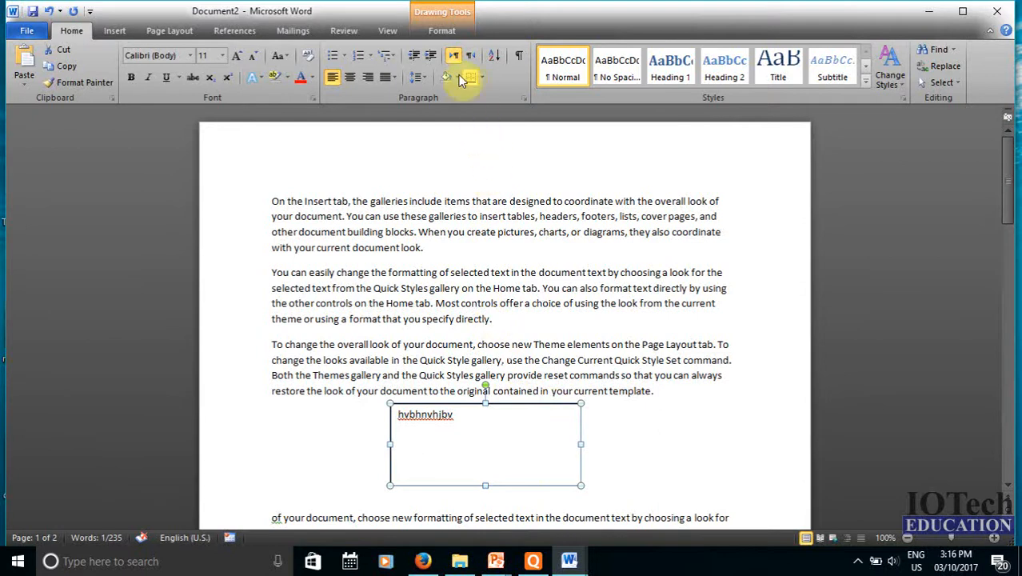
click(442, 33)
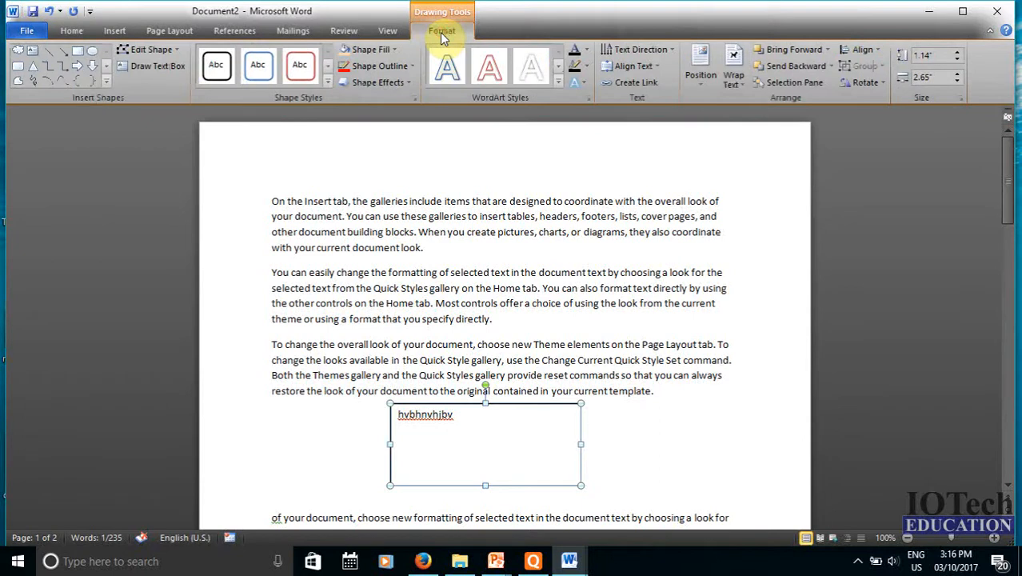
click(385, 51)
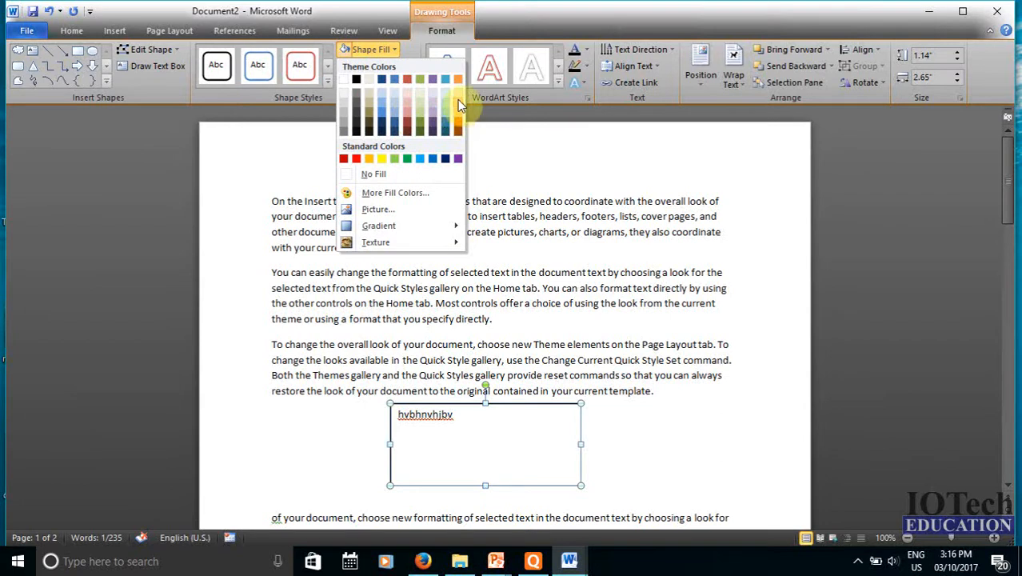
click(420, 159)
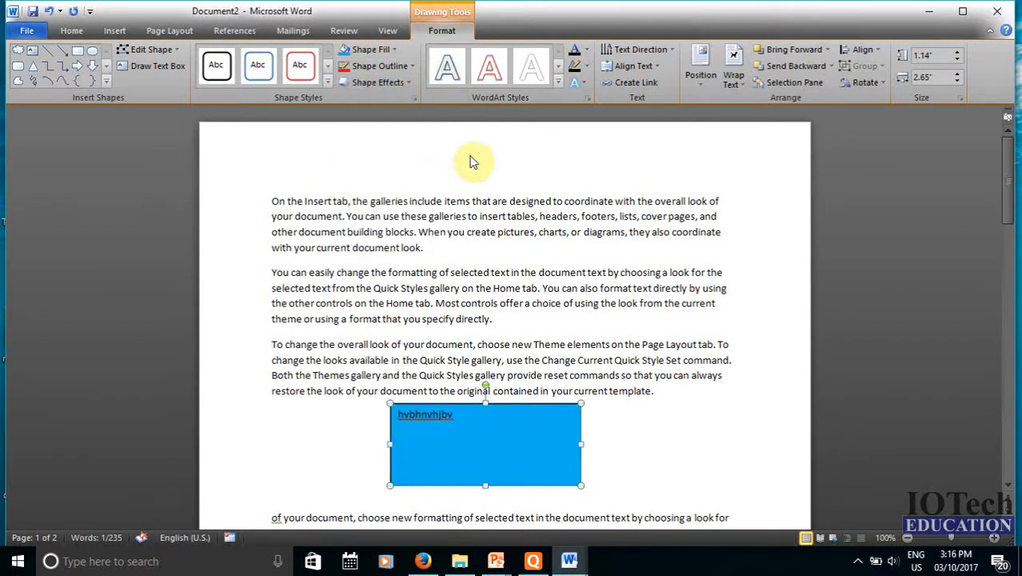
click(498, 265)
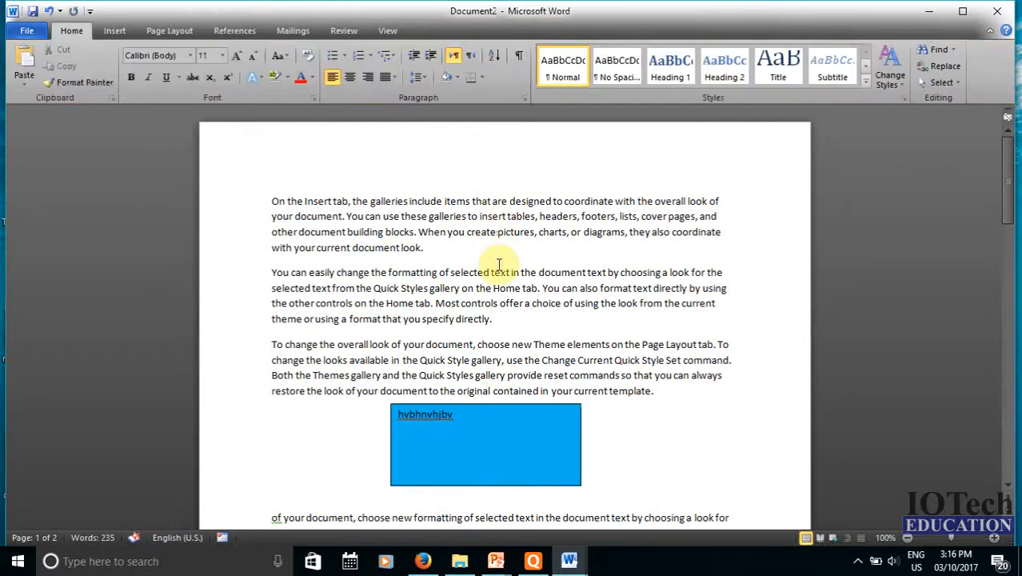
Place the cursor after the third paragraph, open the Building Blocks Organizer, and preview cover pages such as Newsprint, Alphabet, Mod, Annual and Conservative
click(114, 30)
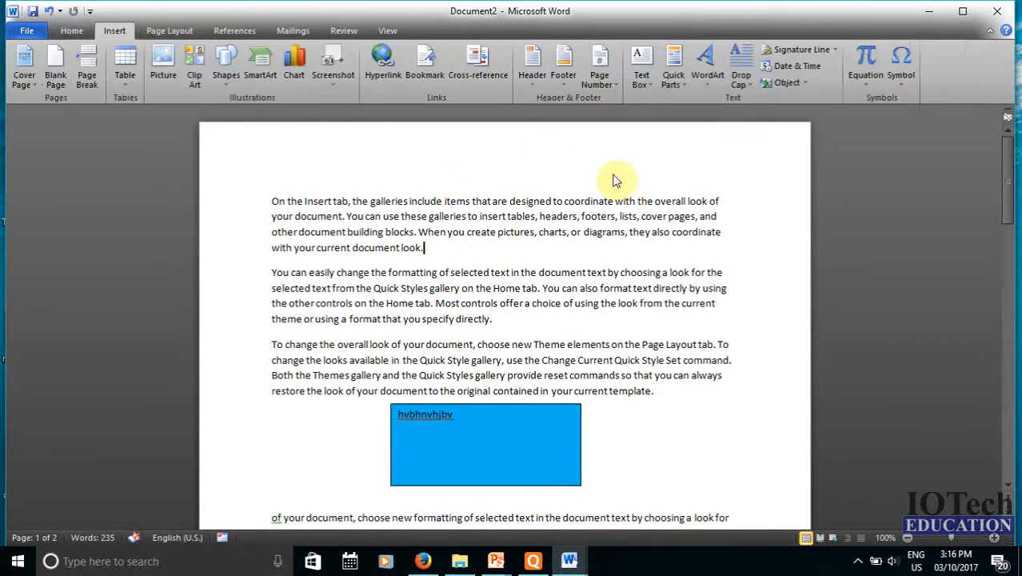
click(680, 394)
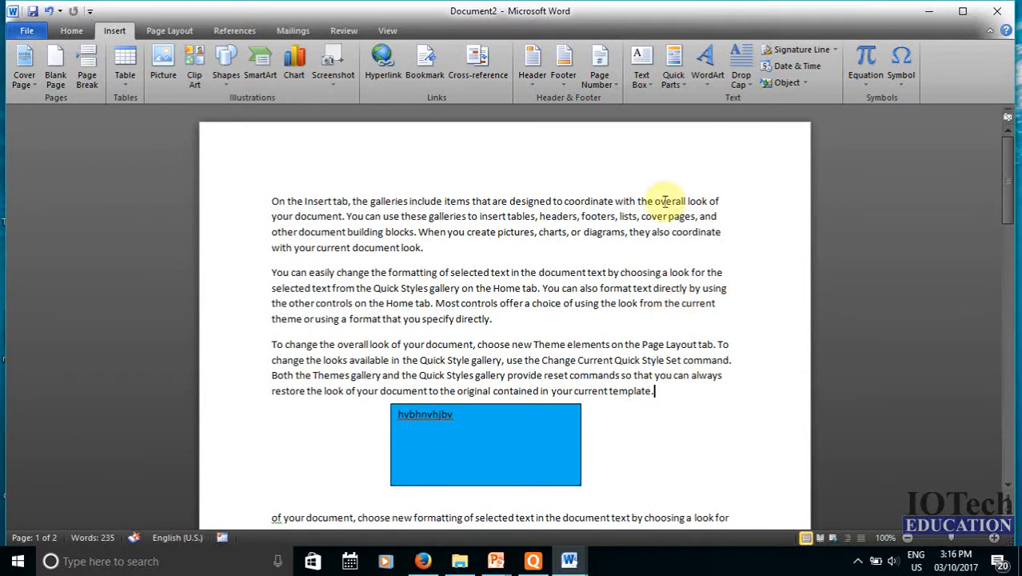
click(677, 84)
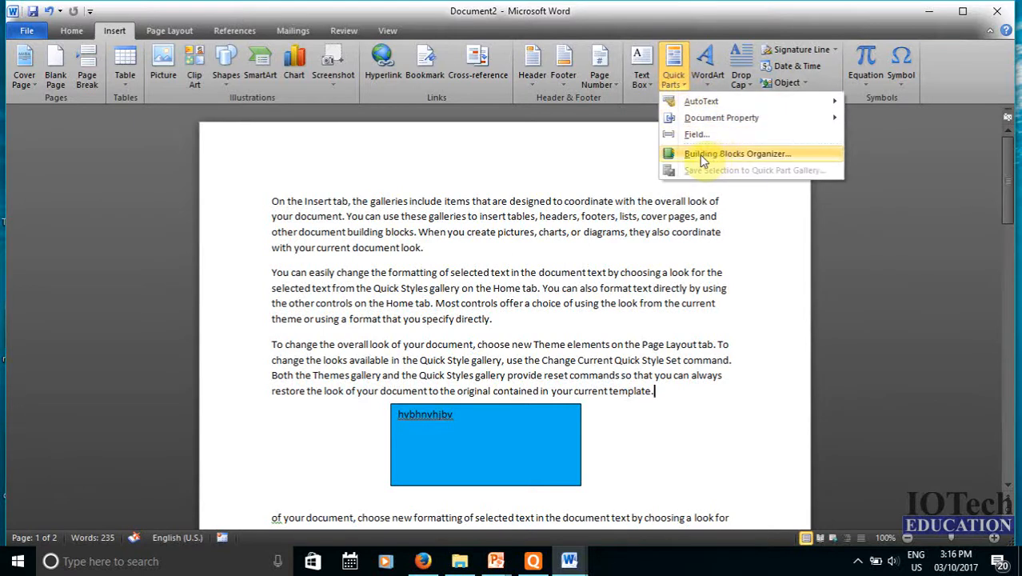
click(769, 152)
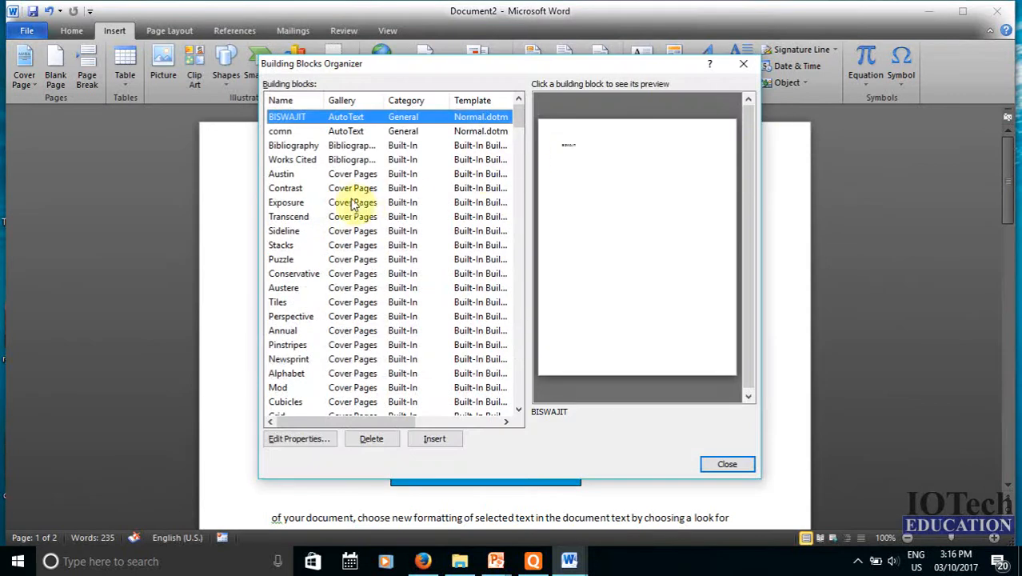
click(350, 201)
click(344, 273)
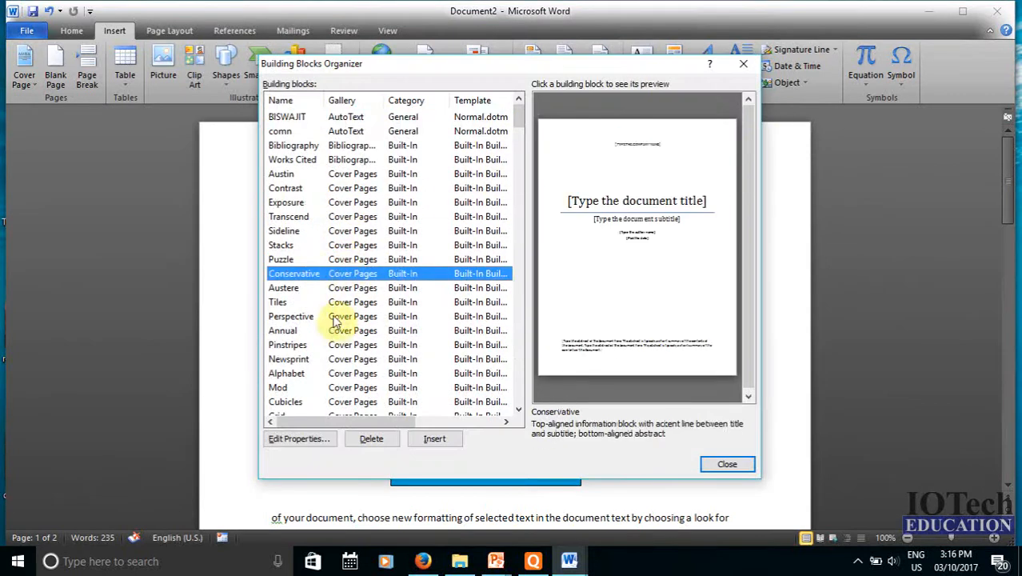
click(333, 360)
click(356, 259)
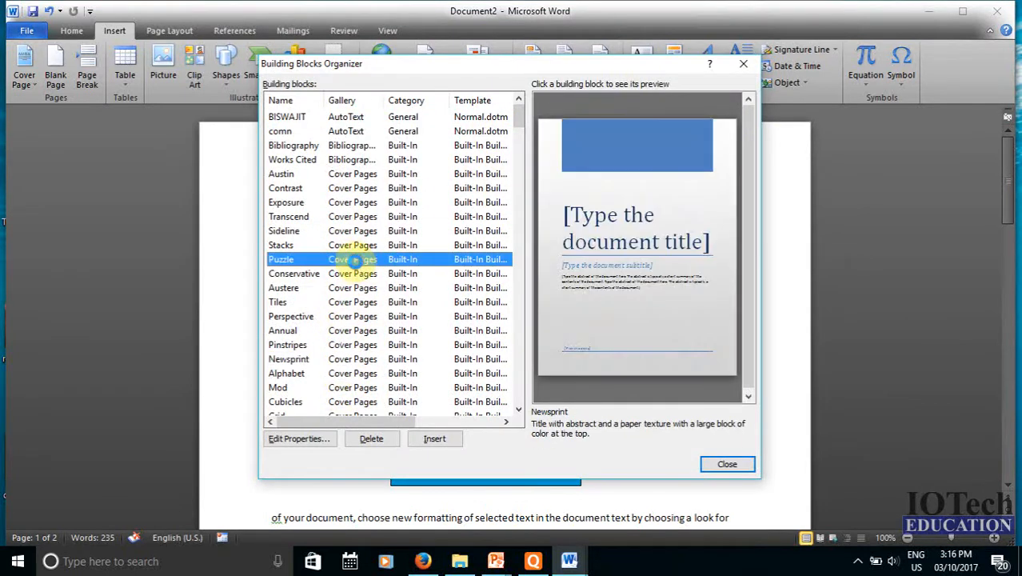
scroll(357, 267, down, 2)
scroll(356, 265, down, 1)
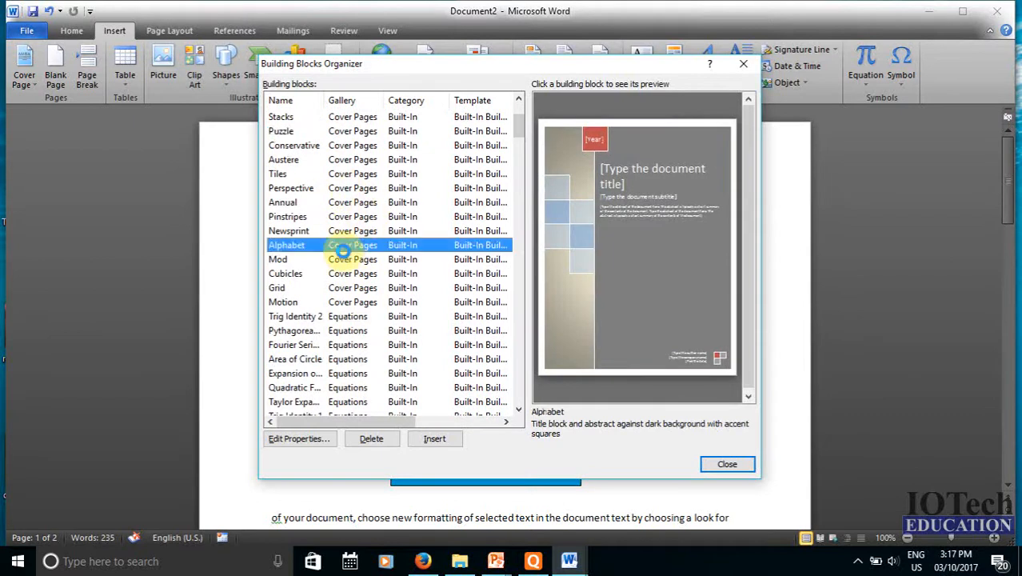
click(343, 246)
click(345, 261)
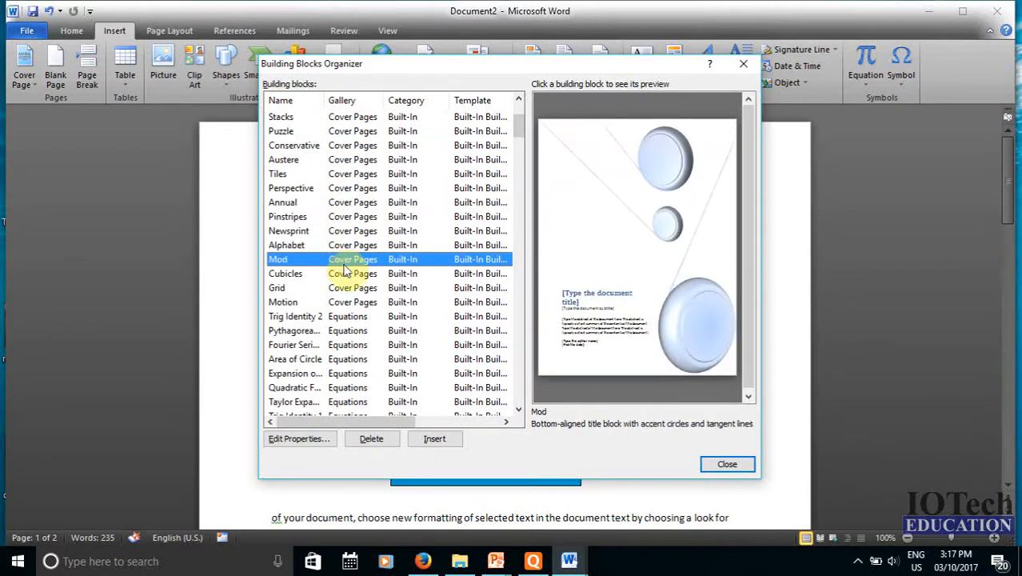
click(350, 203)
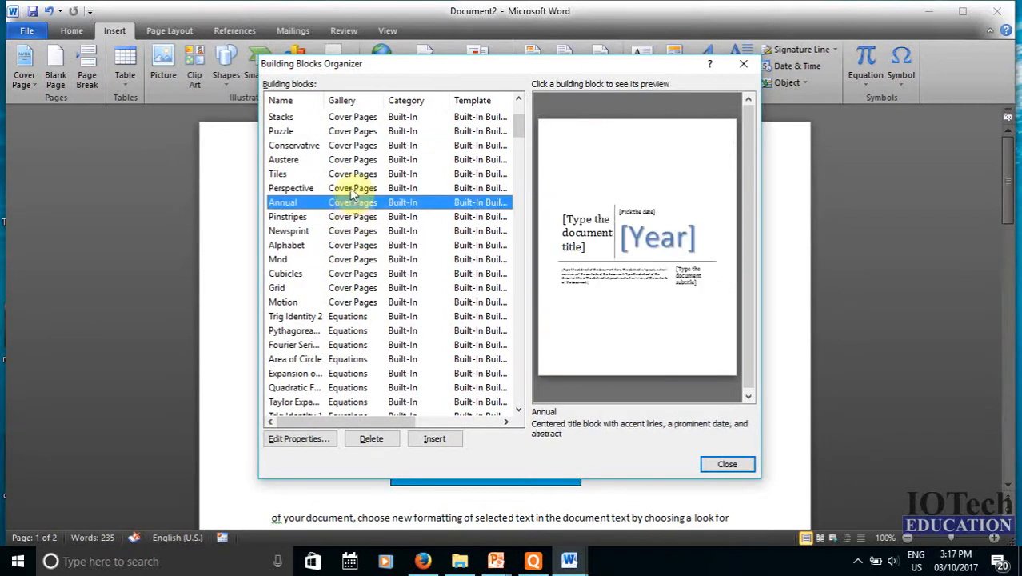
click(352, 160)
click(358, 145)
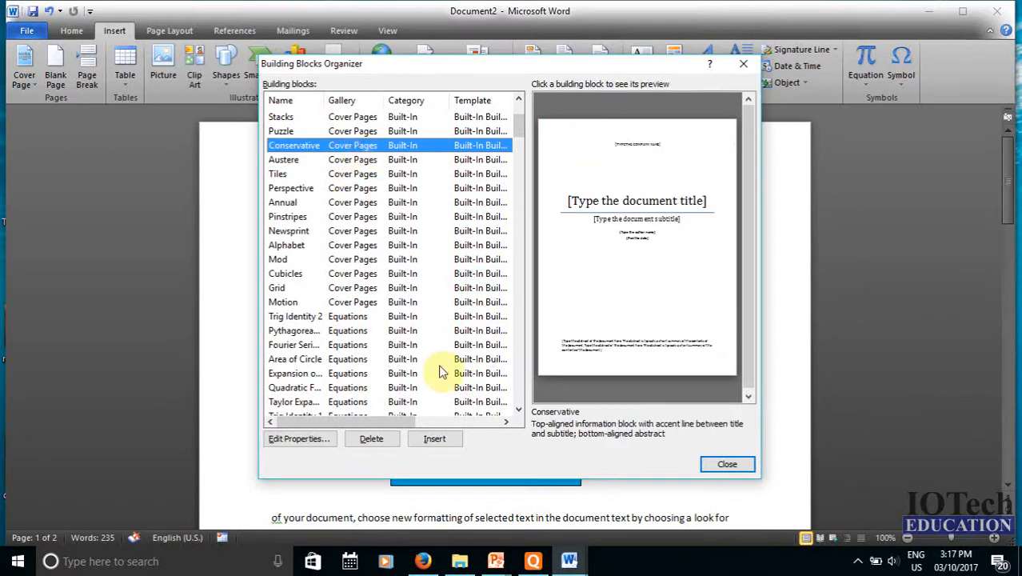
Compare more building blocks, including Austere, Pinstripes and Pythagorean Theorem, and insert the Motion cover page
click(360, 159)
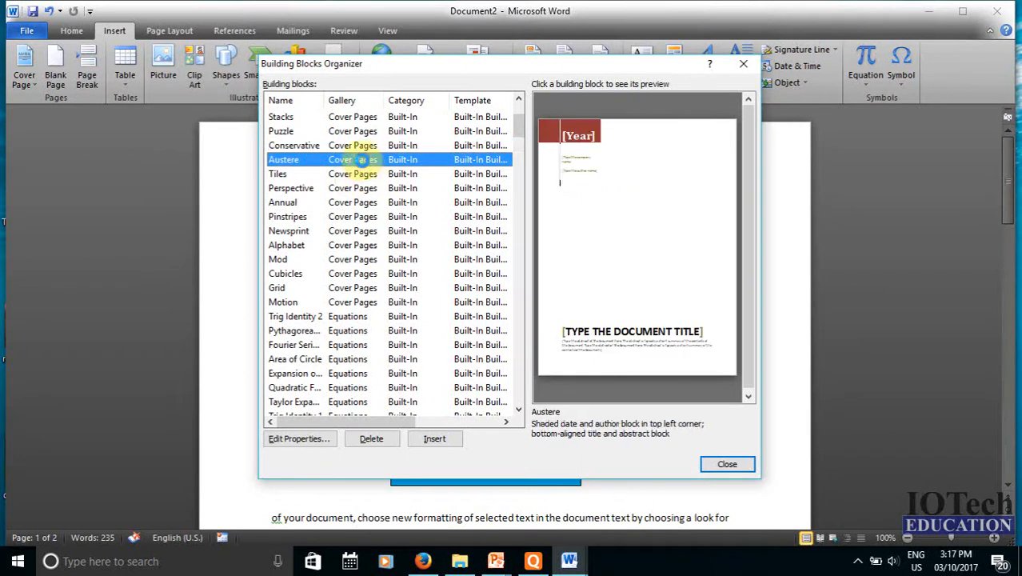
click(366, 216)
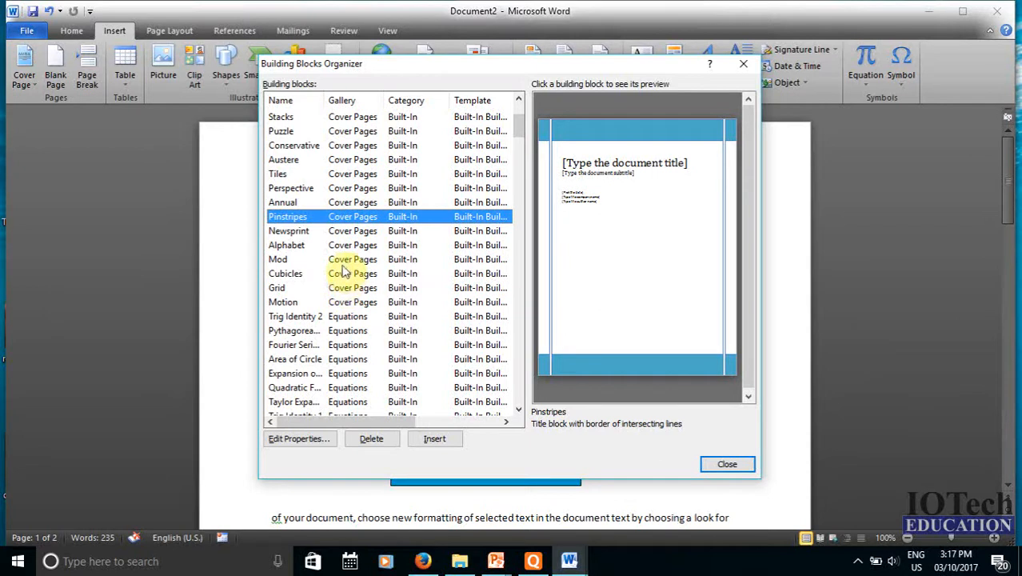
click(344, 302)
click(349, 330)
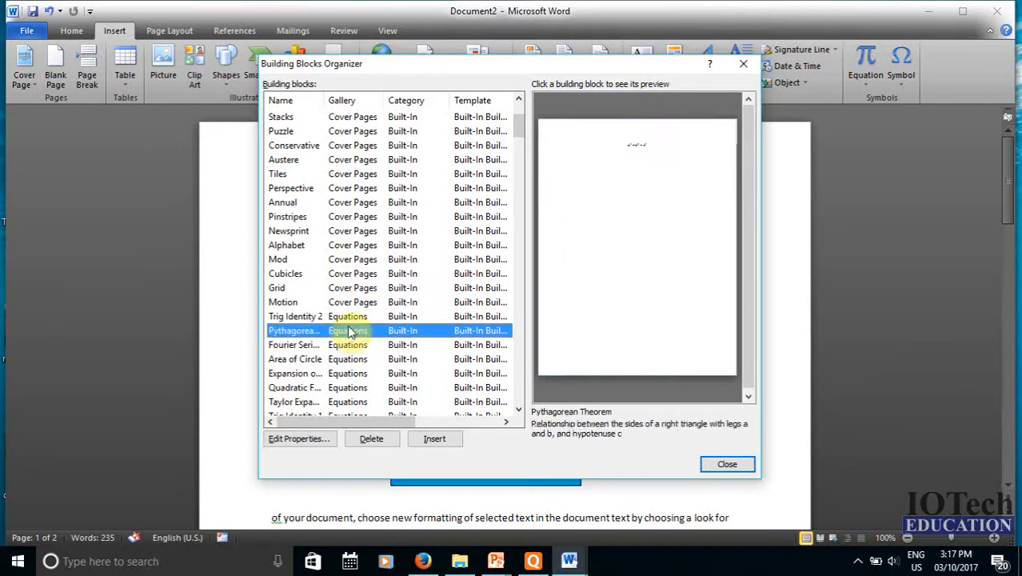
click(350, 301)
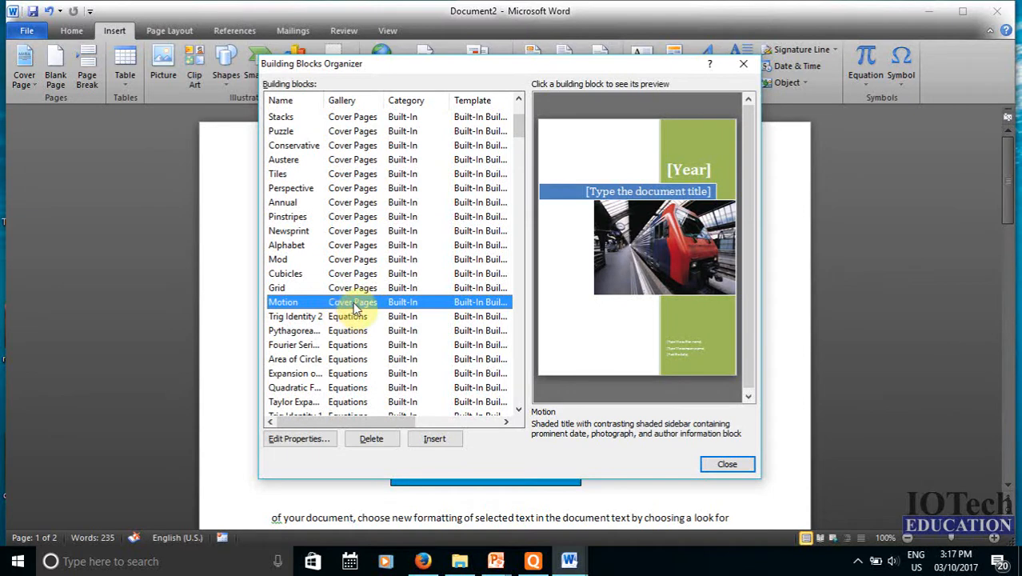
click(436, 441)
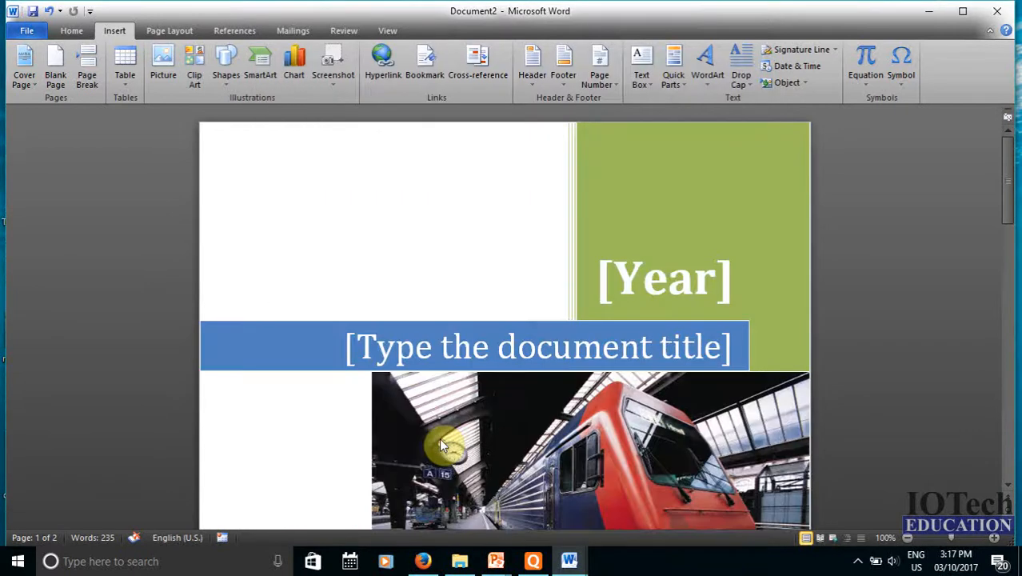
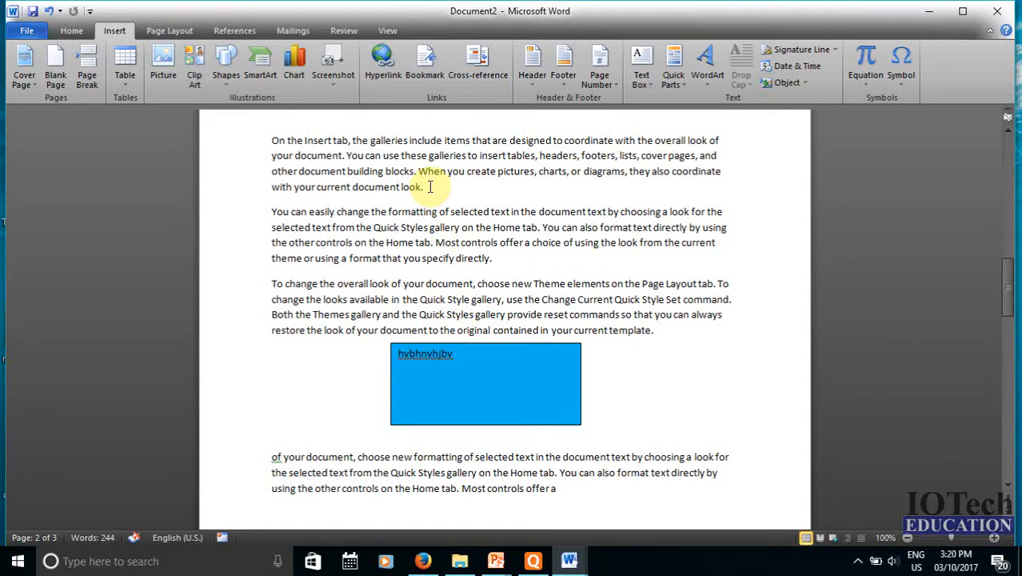
Apply a Dropped drop cap to the first paragraph, beginning "On the Insert tab", and deselect it
drag(430, 187, 272, 128)
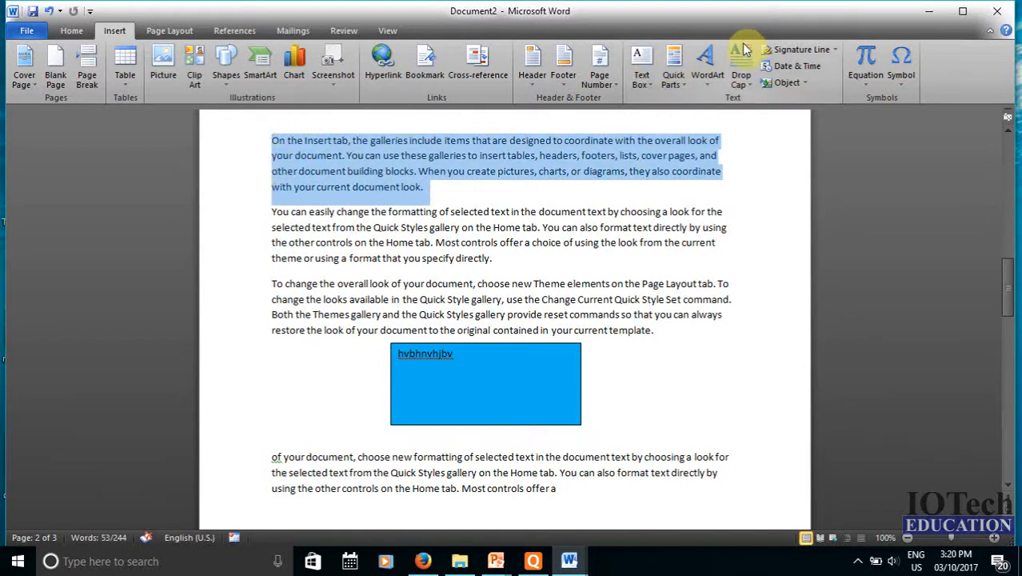
click(743, 53)
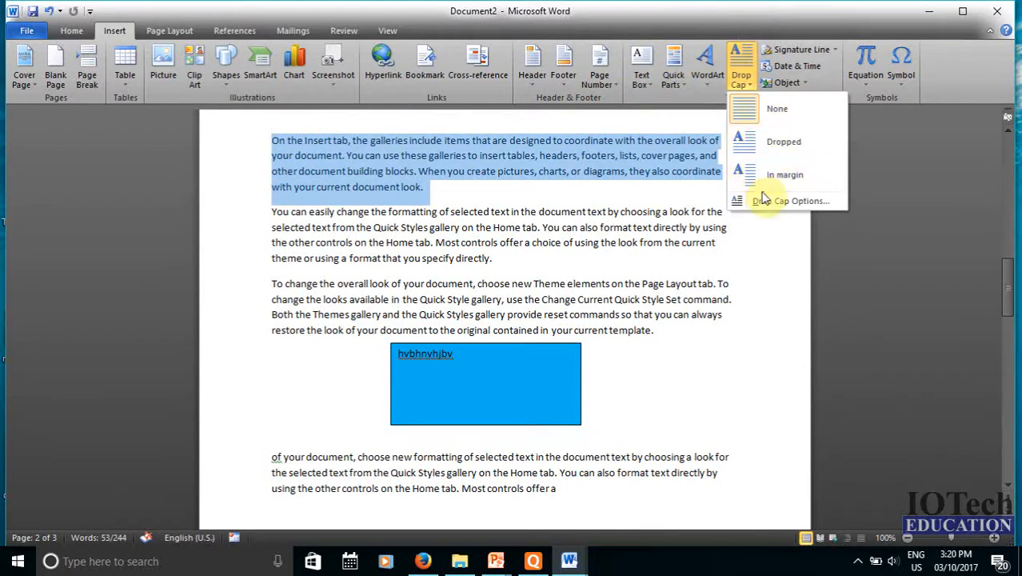
click(756, 145)
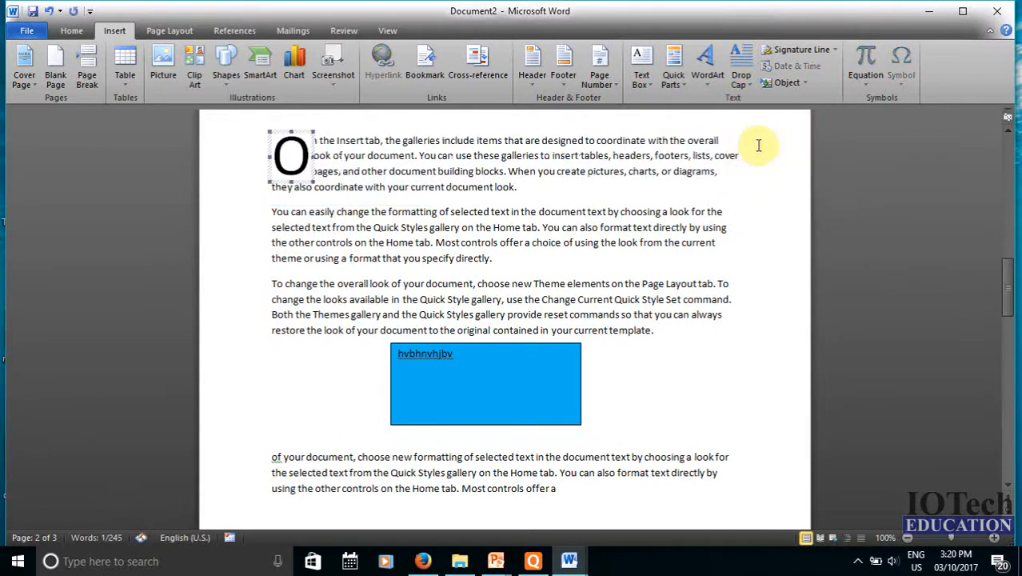
click(545, 190)
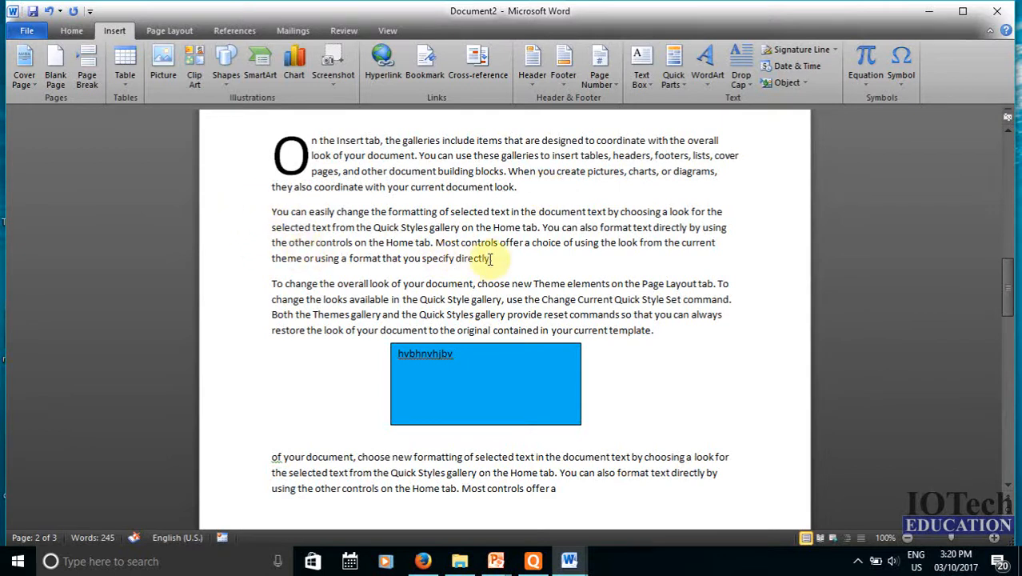
Apply a Dropped drop cap to the second paragraph, beginning "You can easily change", and deselect it
drag(497, 259, 265, 212)
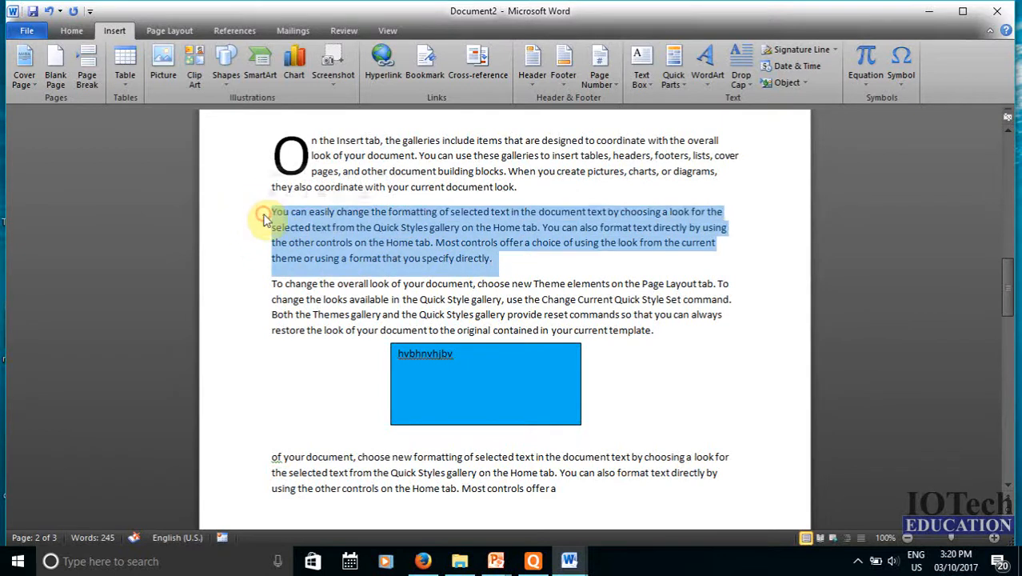
click(742, 81)
click(752, 136)
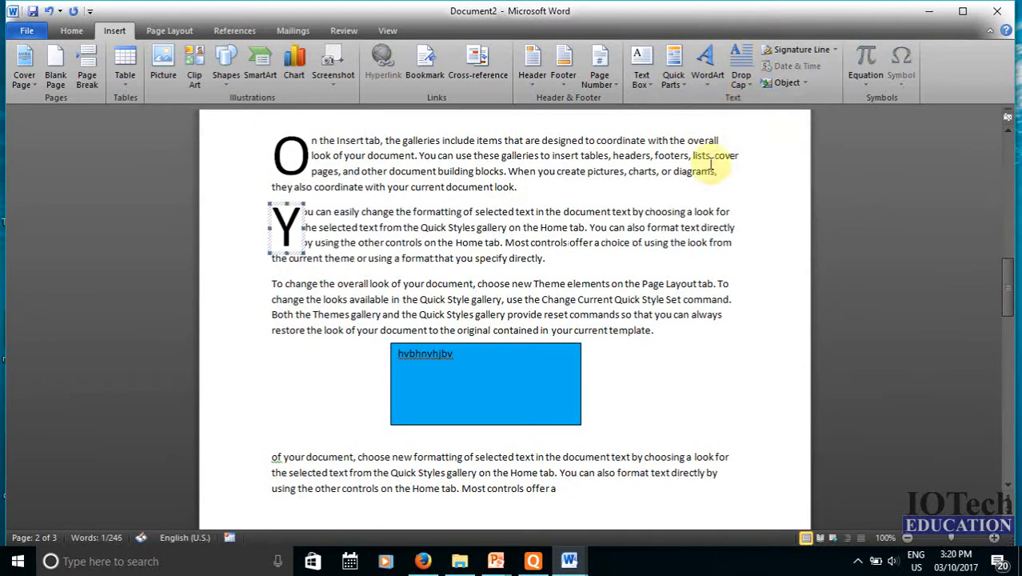
click(560, 259)
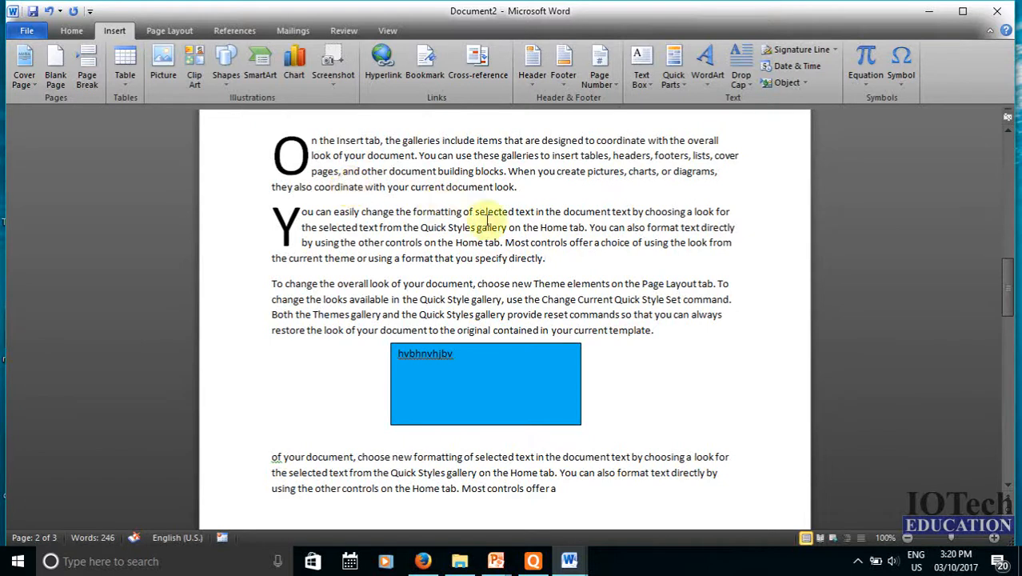
Remove the drop cap from the second paragraph and deselect the text
drag(547, 258, 310, 212)
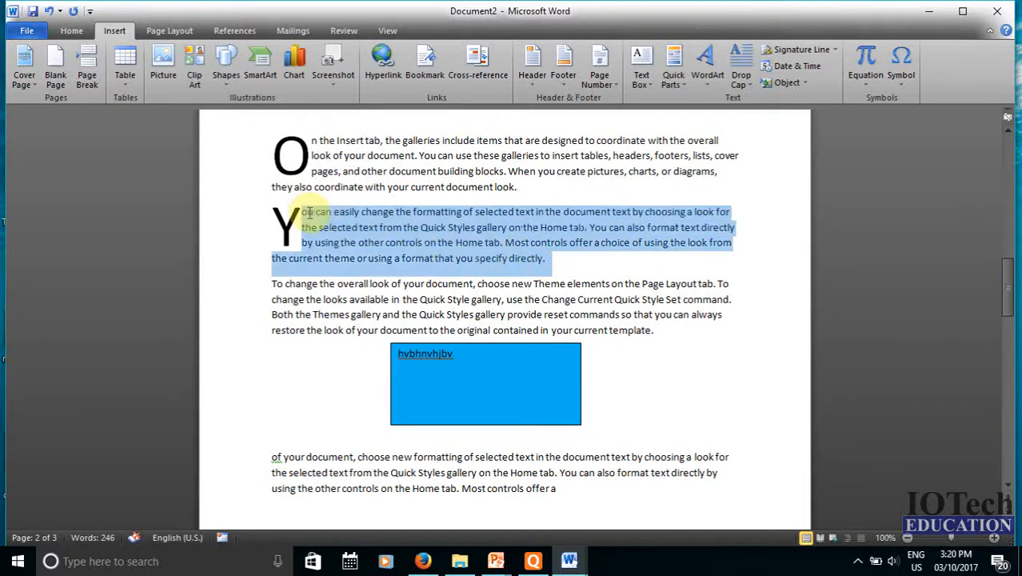
click(750, 87)
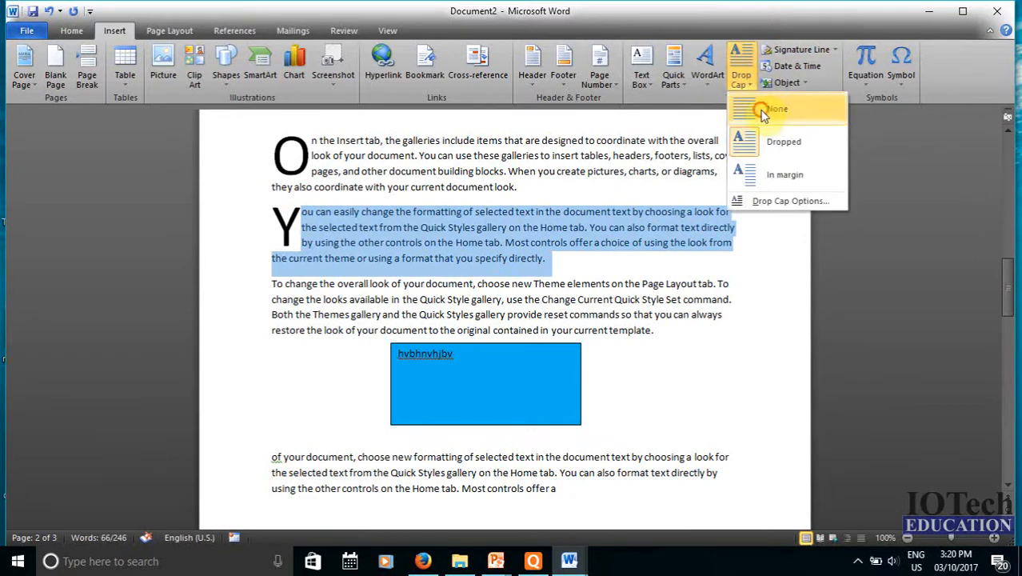
click(764, 113)
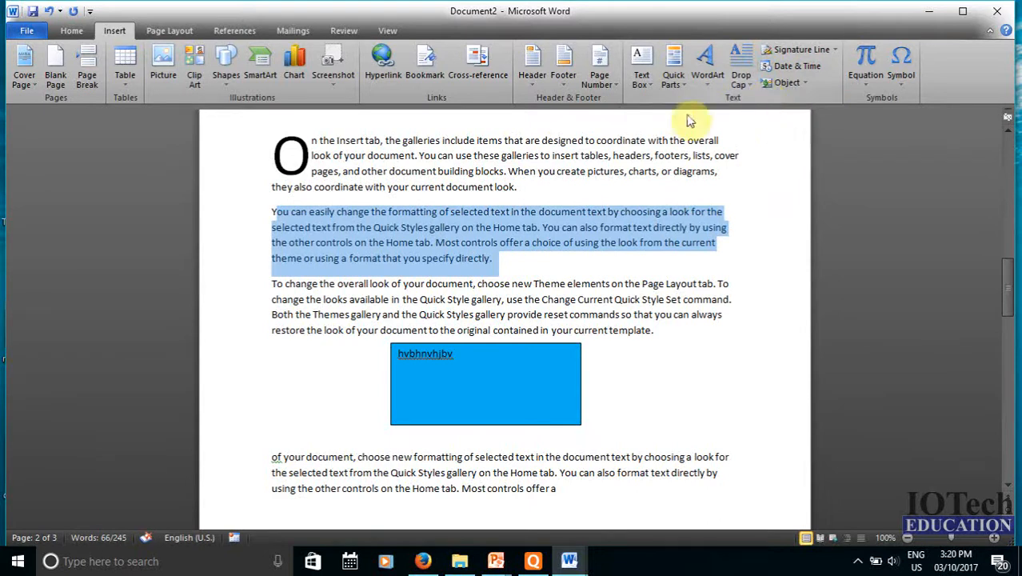
click(658, 281)
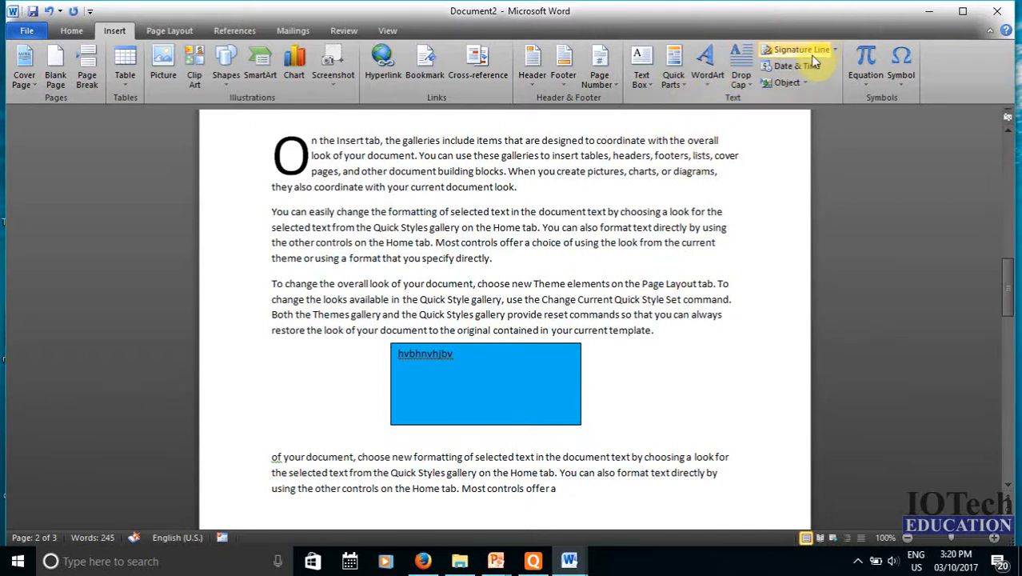
Move the cursor to the start of the blank third page, below the body text
scroll(474, 415, down, 10)
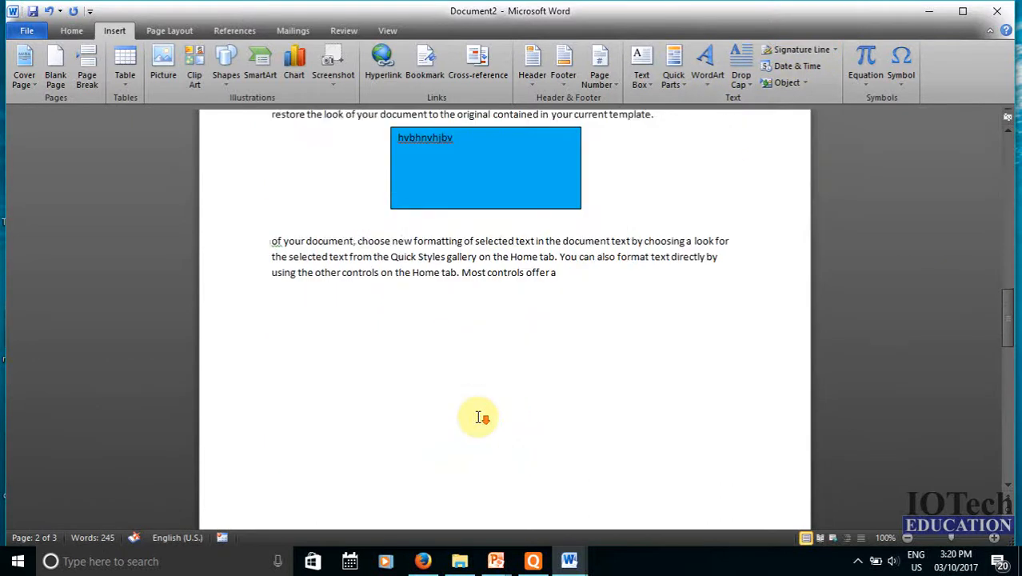
scroll(481, 399, up, 4)
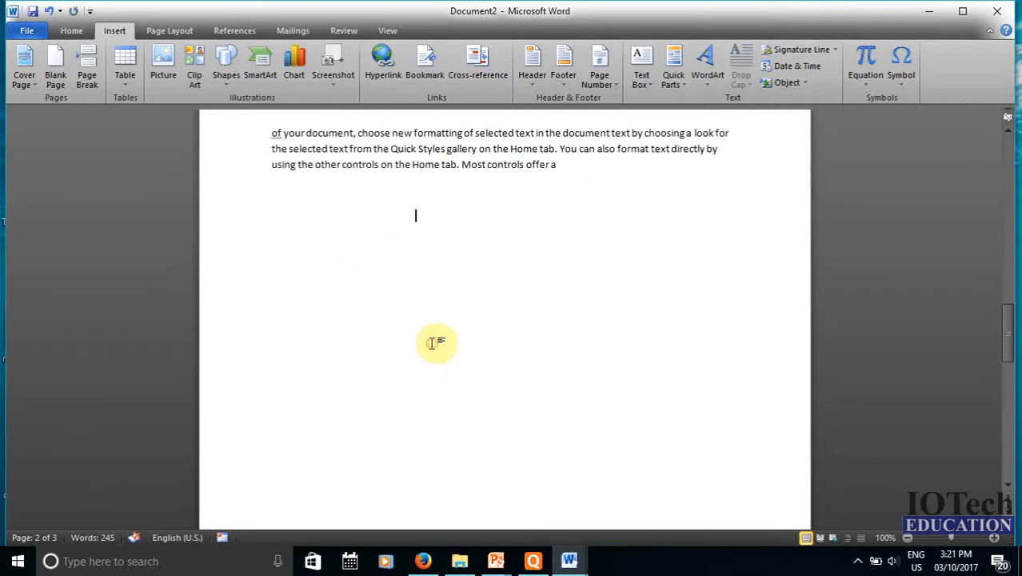
key(ctrl+Return)
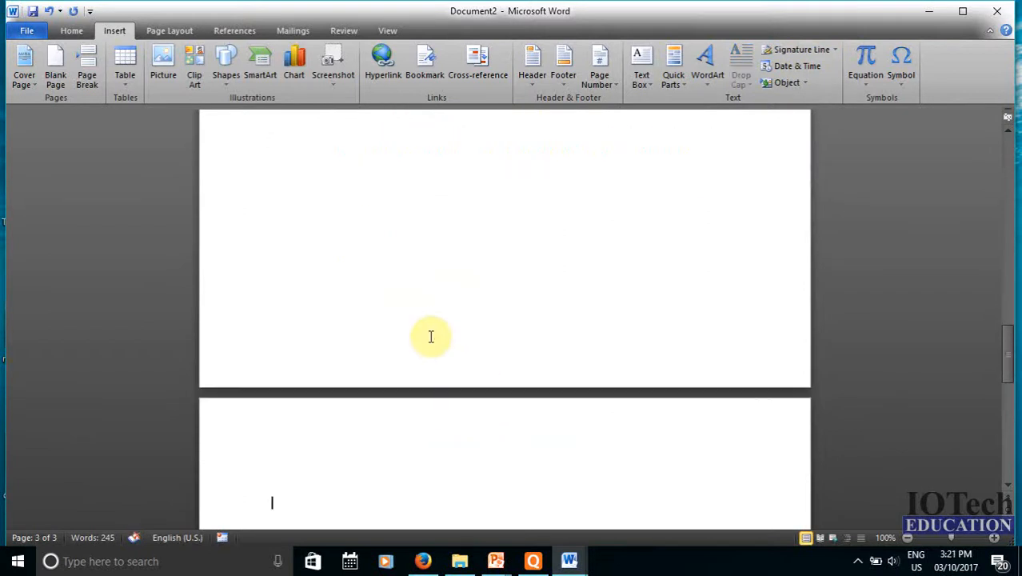
key(BackSpace)
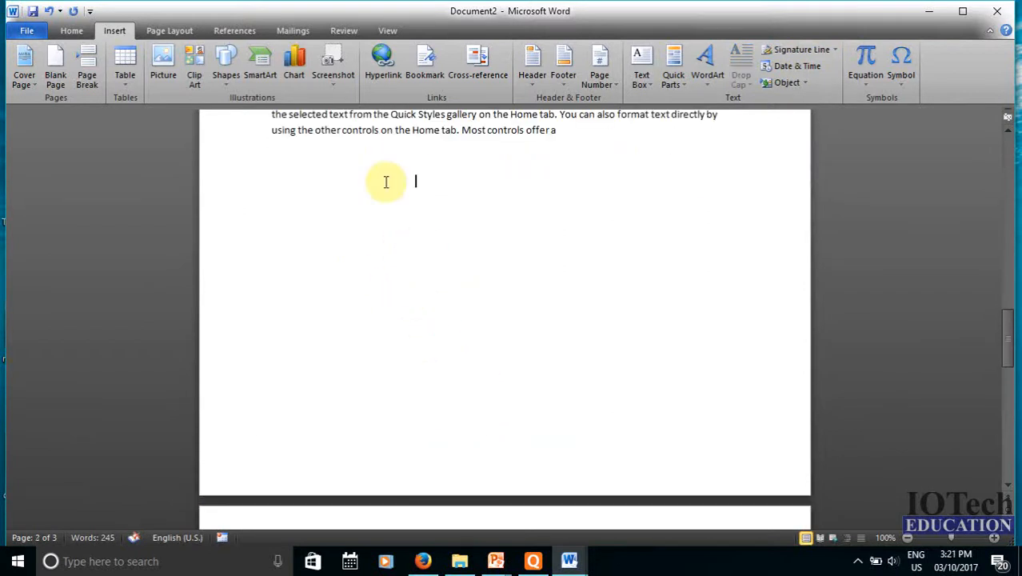
key(ctrl+Return)
scroll(399, 163, up, 3)
scroll(399, 195, down, 5)
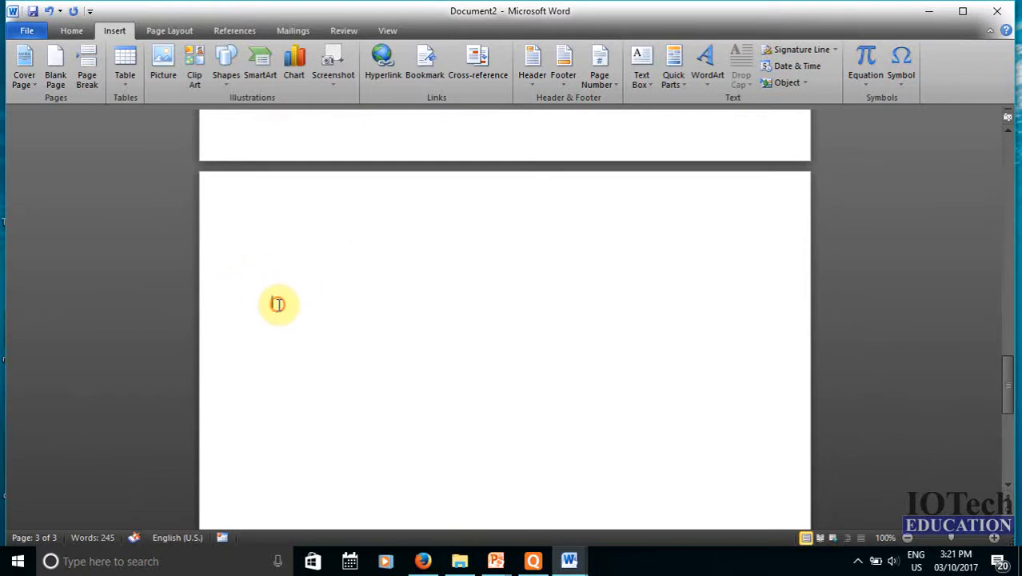
Insert a signature line on the third page with blank signer details, the default instructions and the sign date option enabled
click(809, 51)
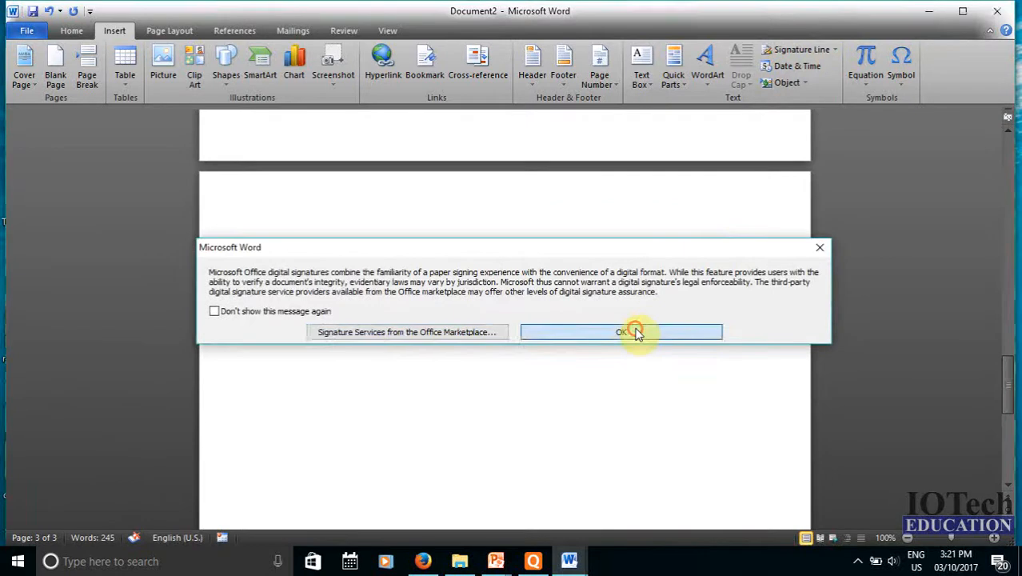
click(637, 332)
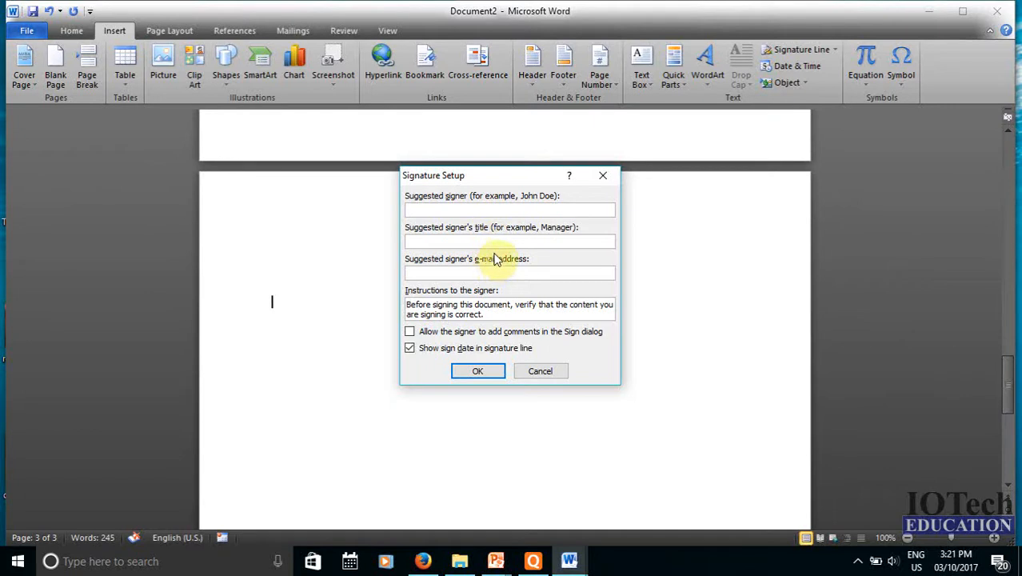
click(482, 372)
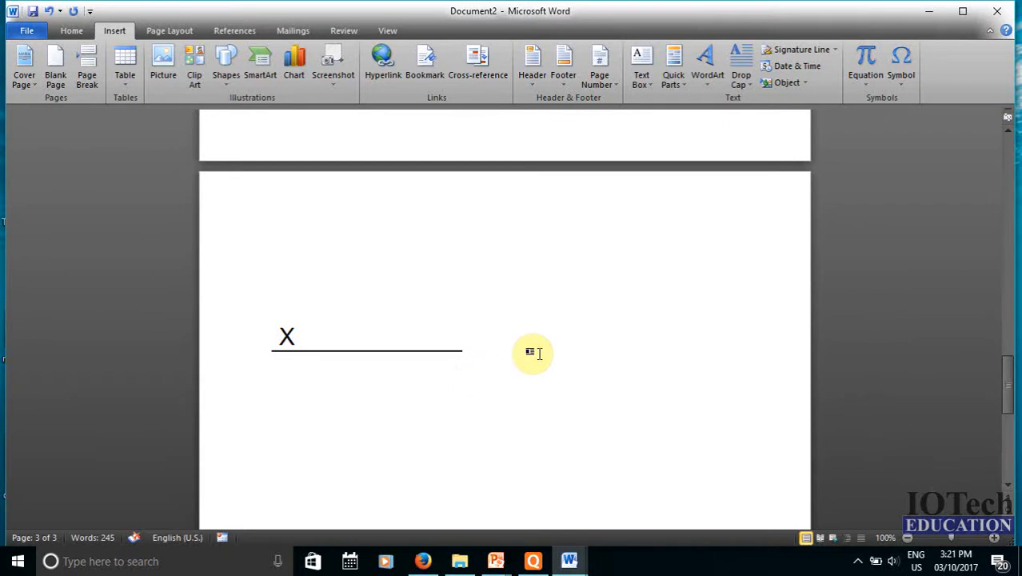
Insert the date in the 3-Oct-17 format after the signature line, followed by the 12-hour time with seconds
click(792, 68)
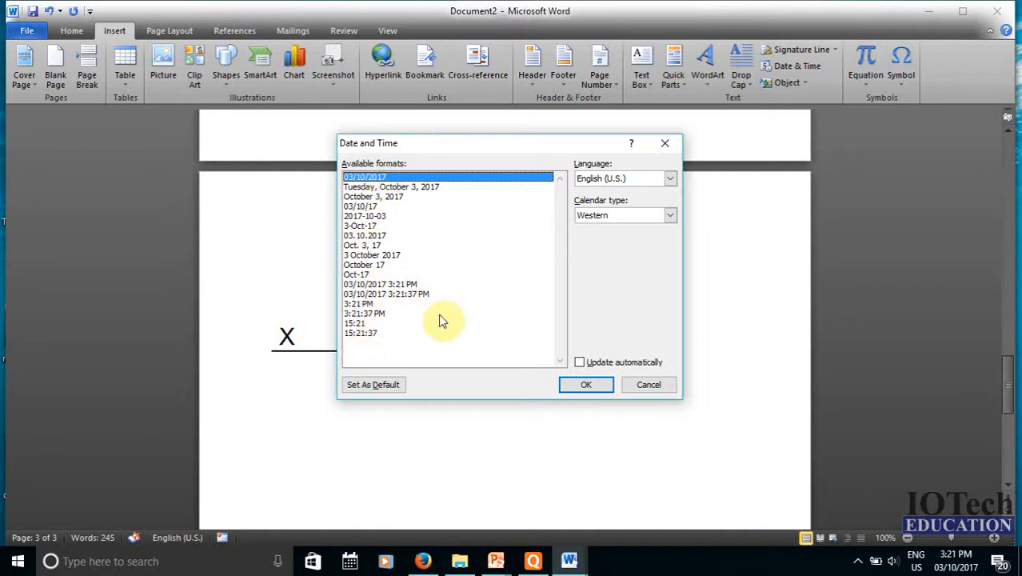
click(364, 227)
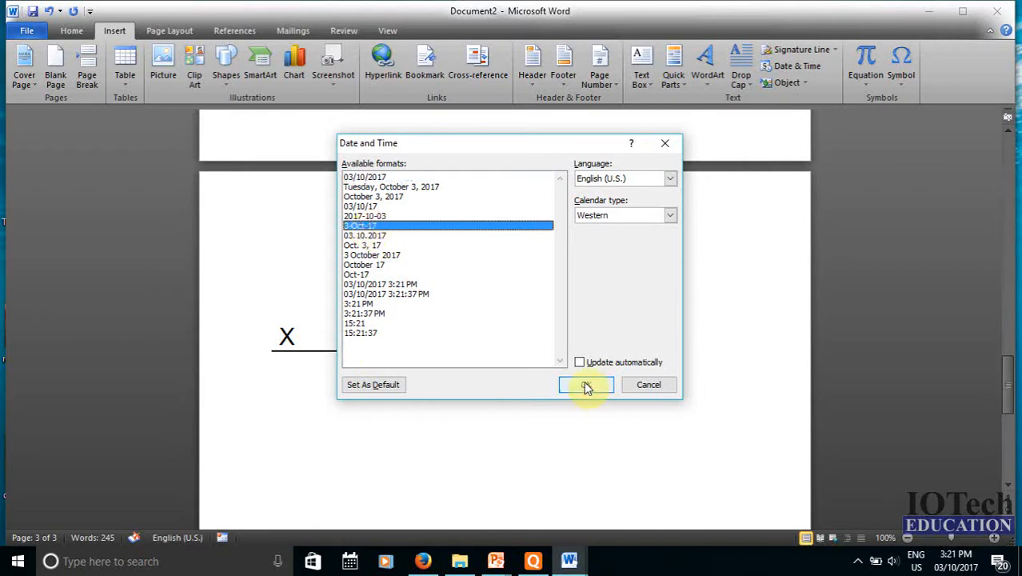
click(588, 385)
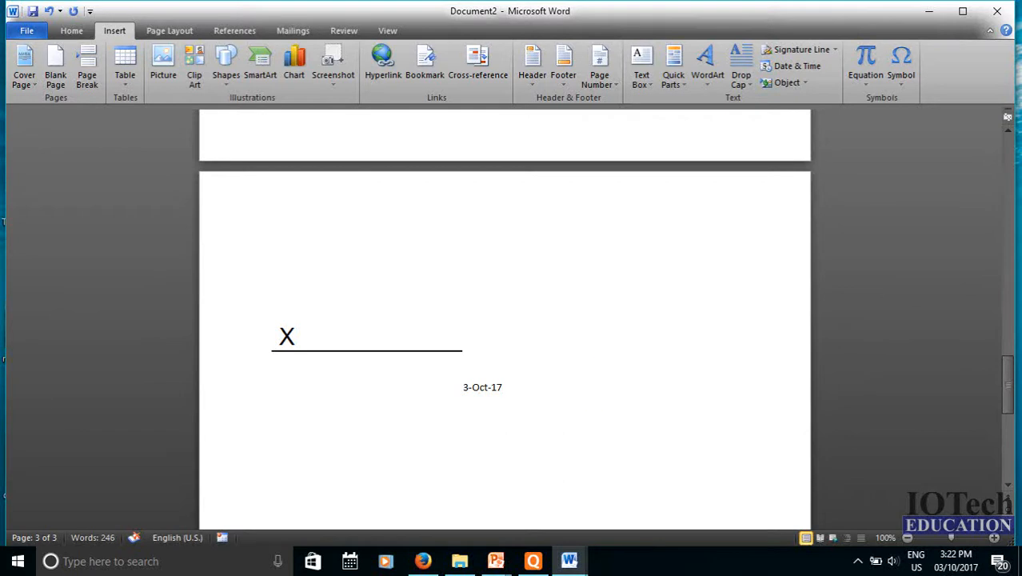
click(797, 66)
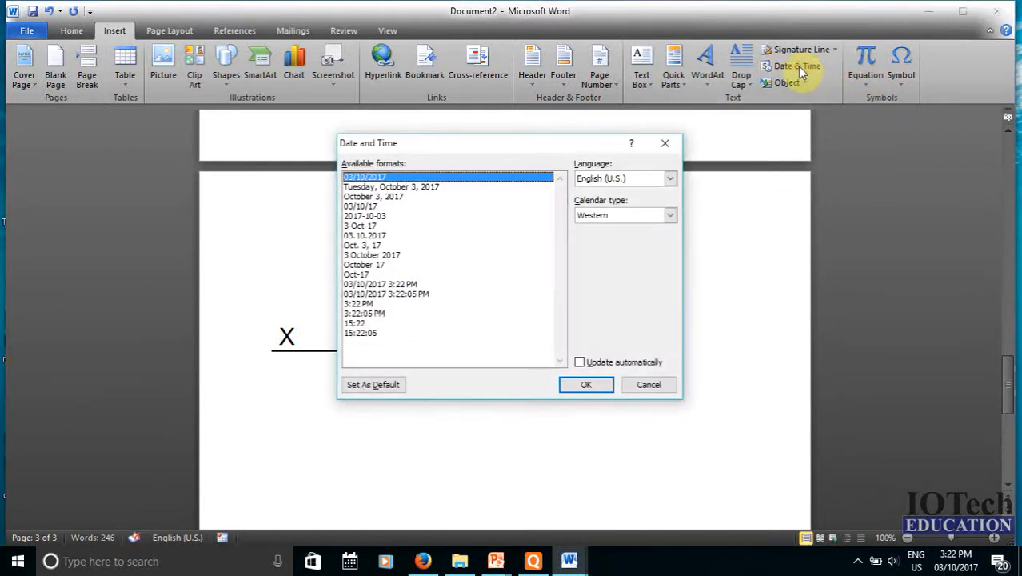
click(374, 314)
click(587, 384)
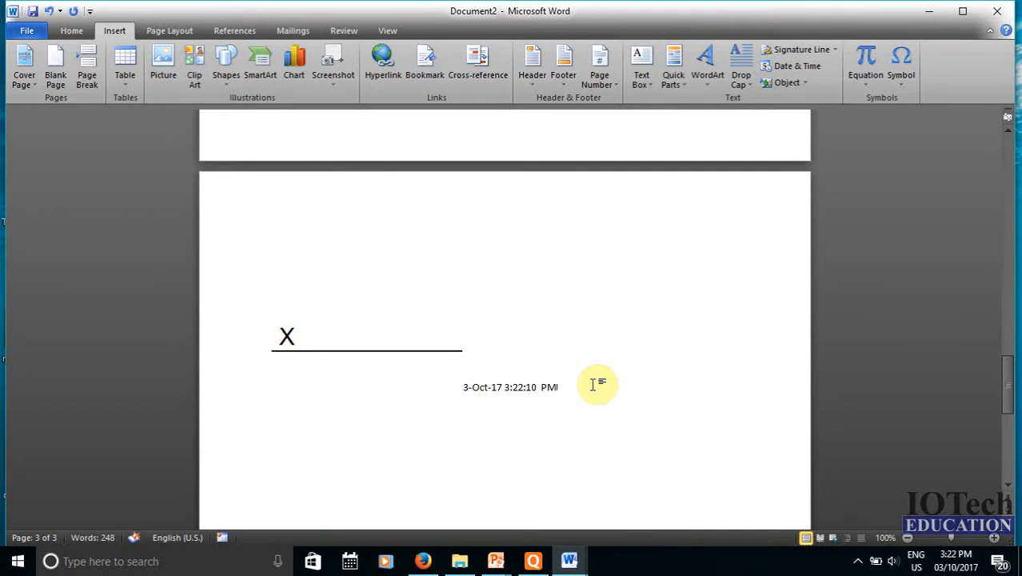
Insert a new Bitmap Image object on a new line below the date and time
key(Return)
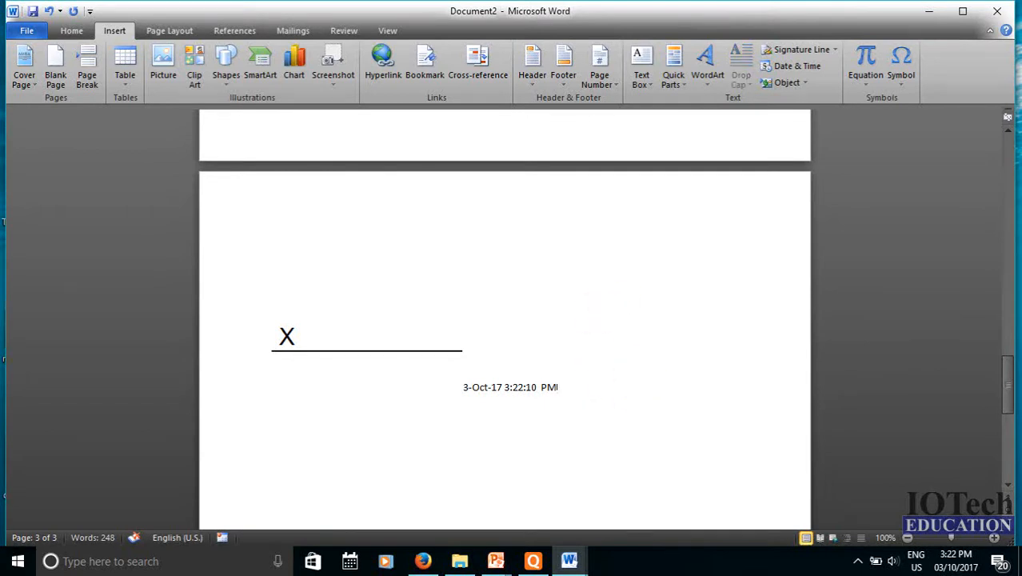
click(786, 83)
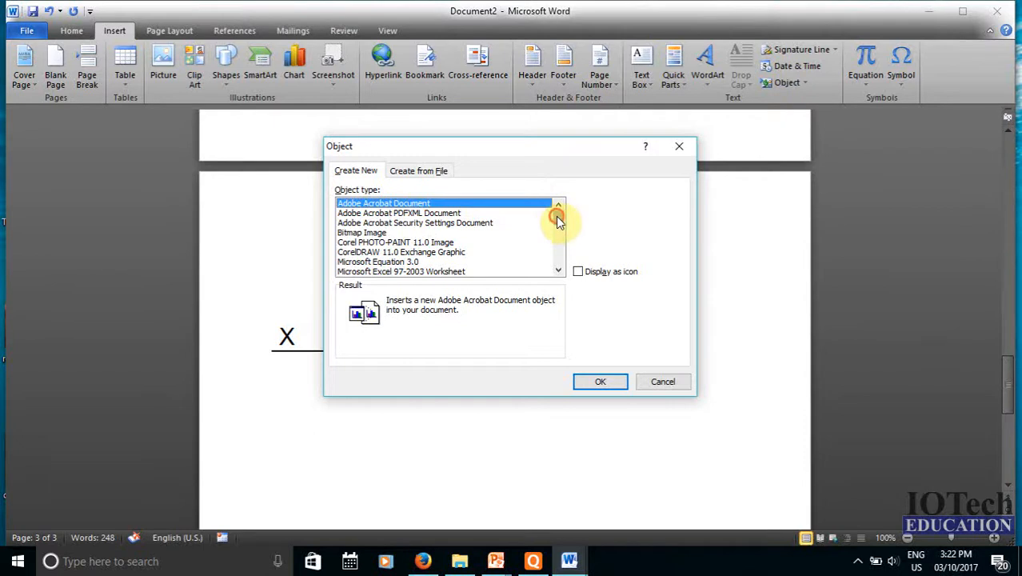
mouse_move(556, 216)
mouse_down()
mouse_move(562, 261)
mouse_move(562, 217)
mouse_up()
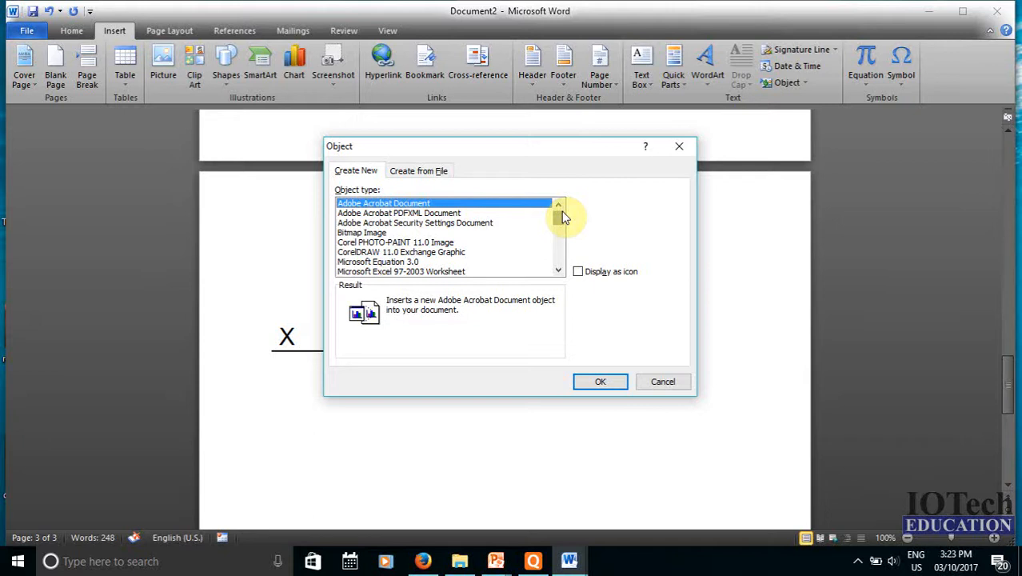
click(360, 233)
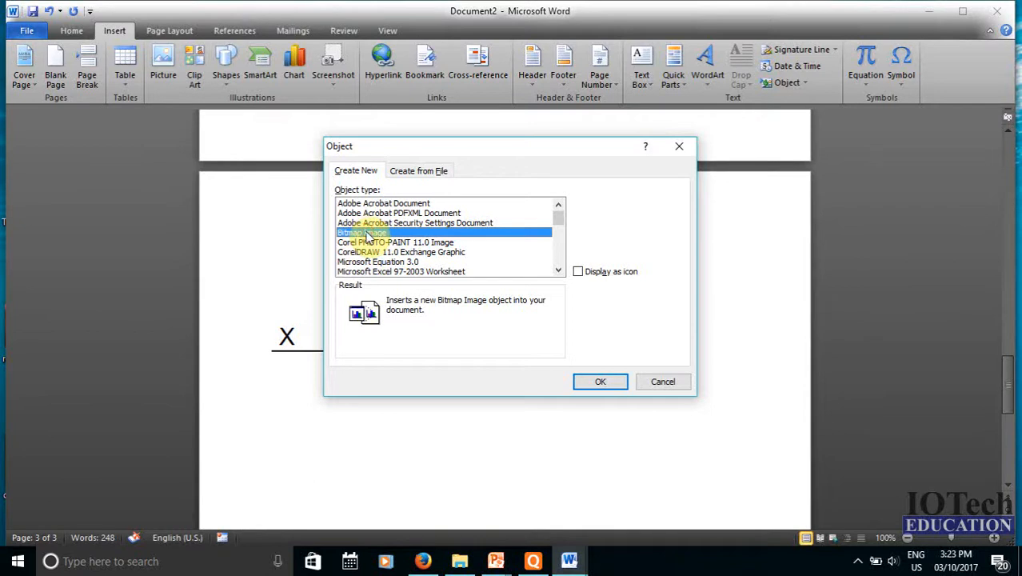
click(607, 384)
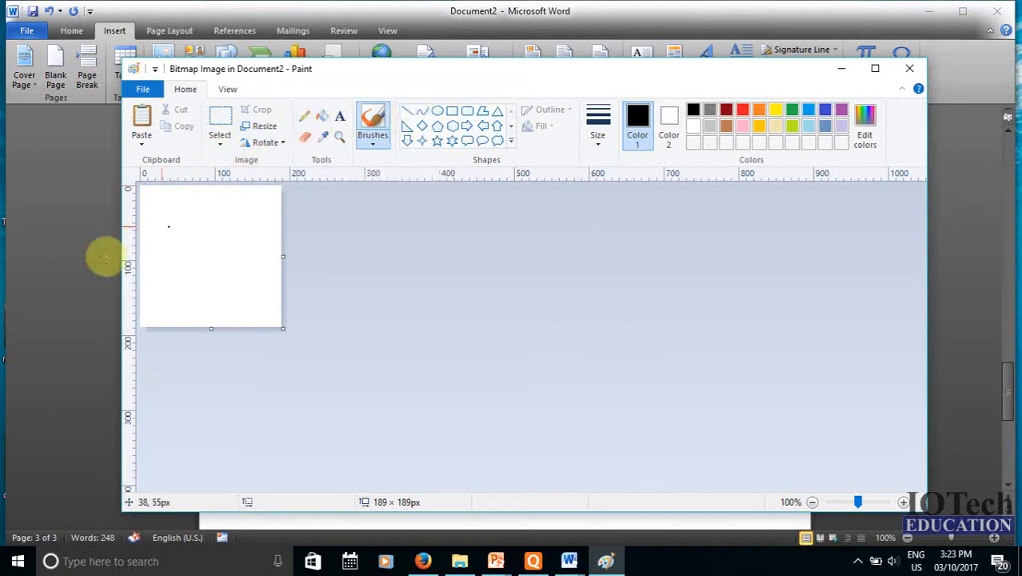
Draw a six-point star about 88 × 86 px on the bitmap canvas and return to the document
click(452, 140)
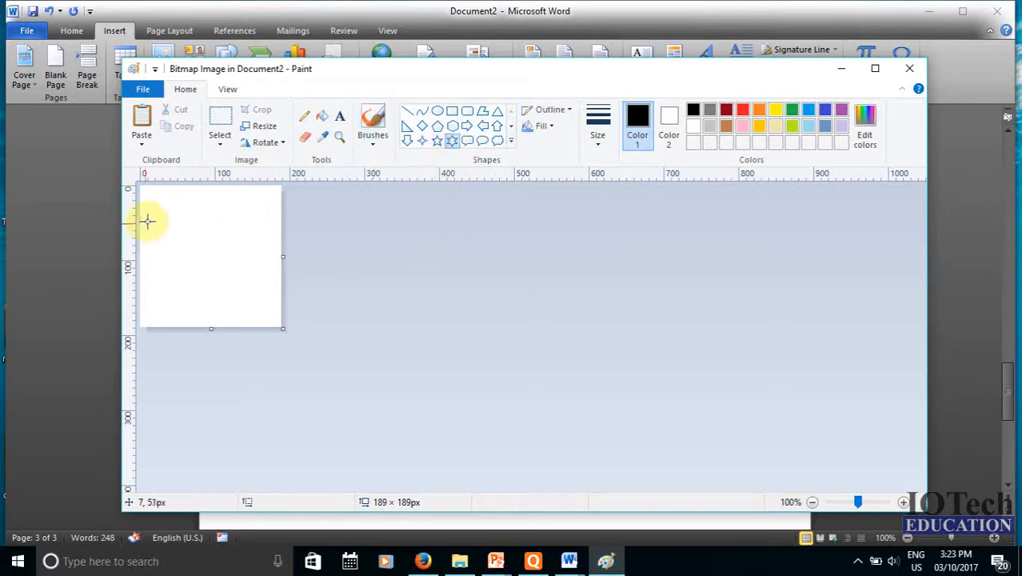
drag(167, 214, 234, 279)
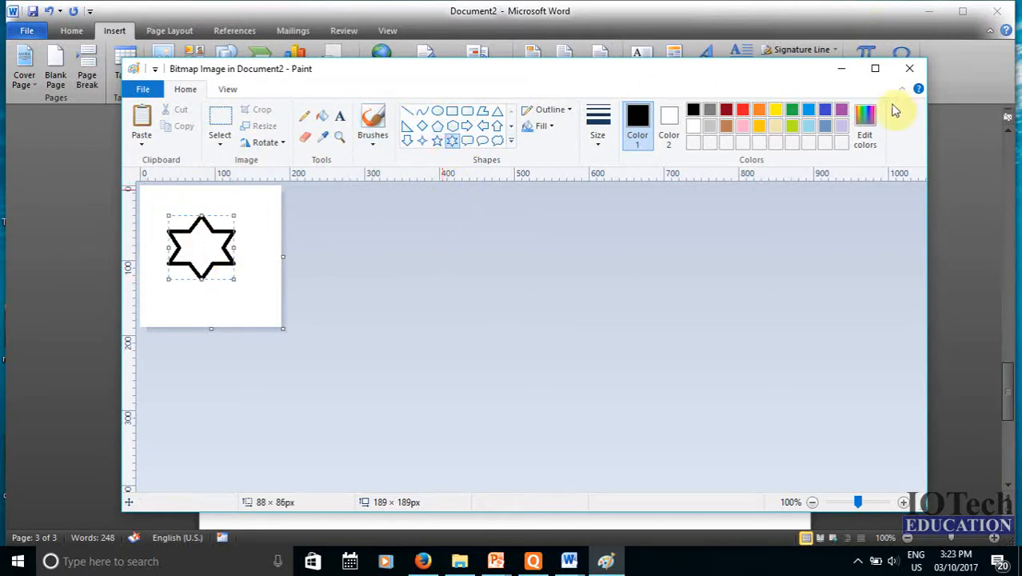
click(908, 69)
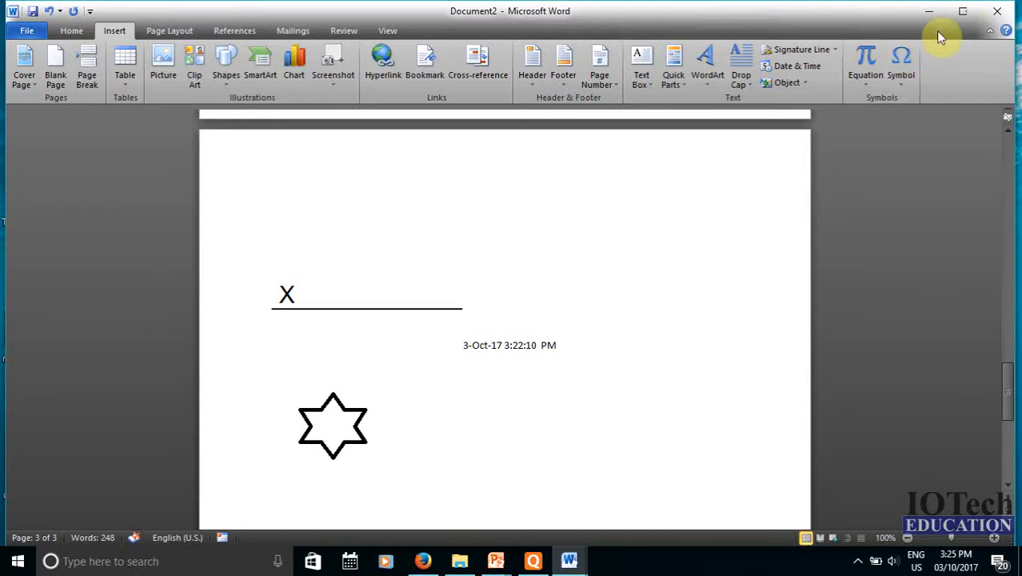
Insert a new blank equation beside the star image and enter a division sign (÷) in it
scroll(566, 395, down, 3)
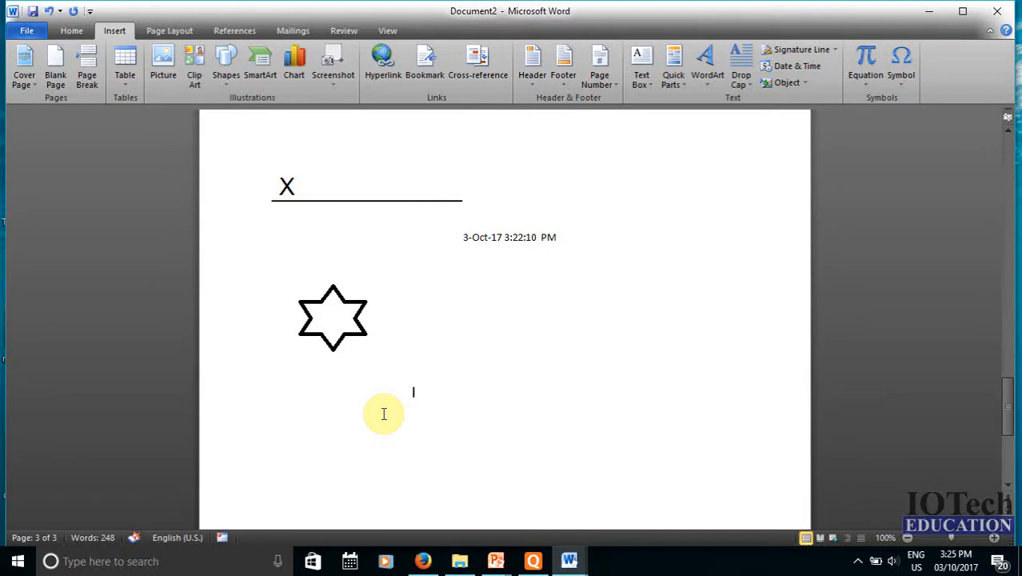
click(867, 84)
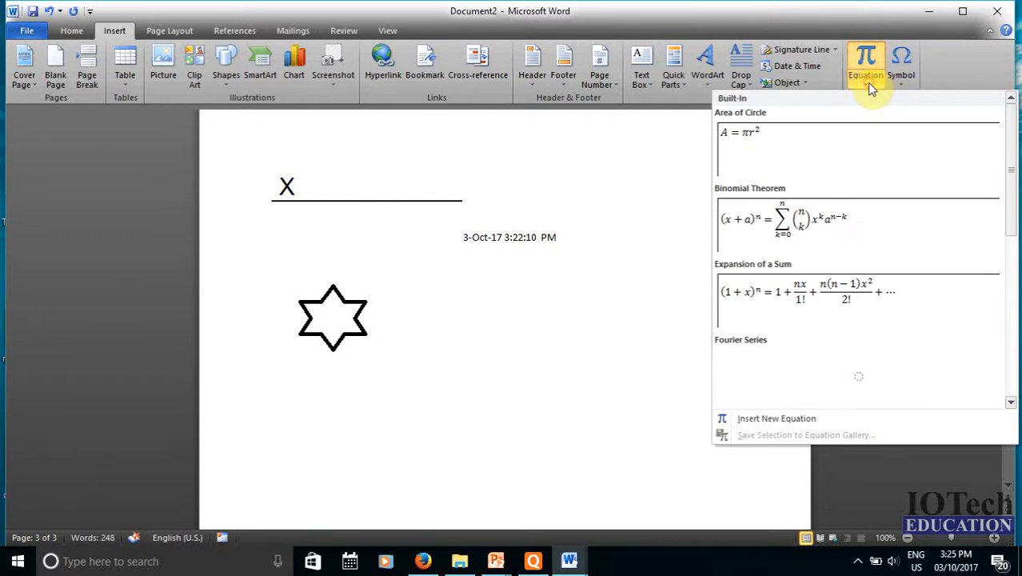
click(866, 61)
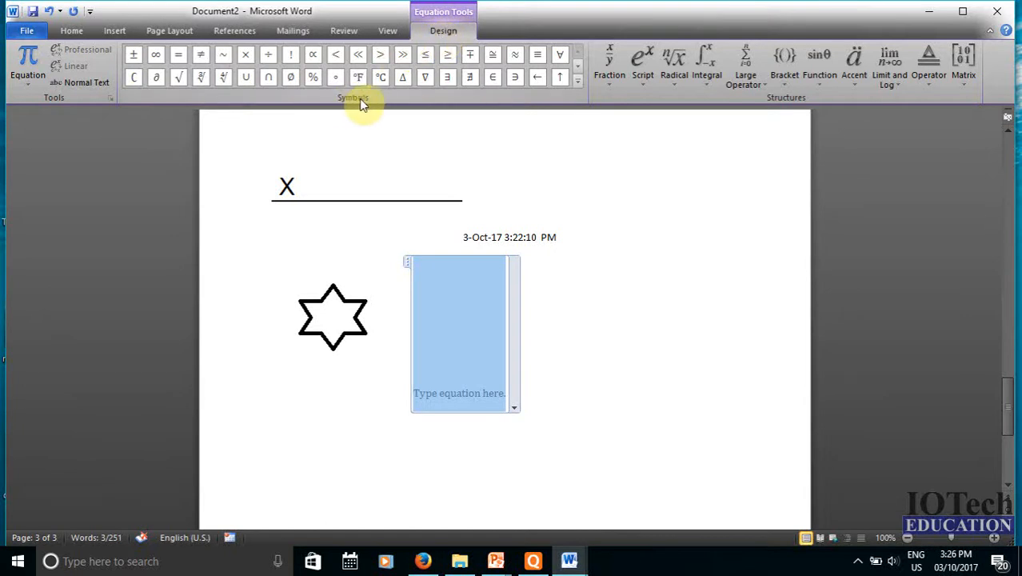
click(575, 83)
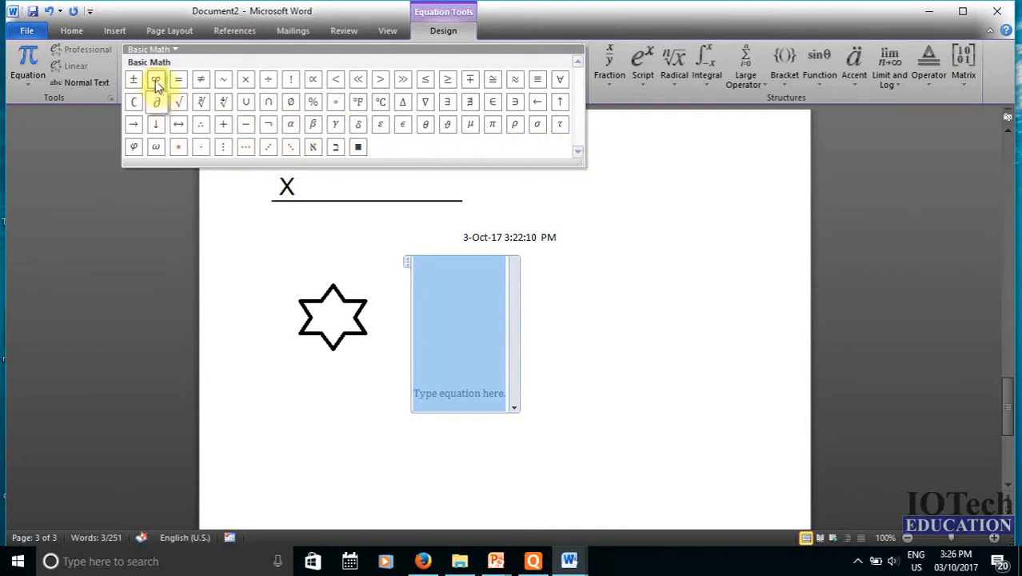
click(270, 86)
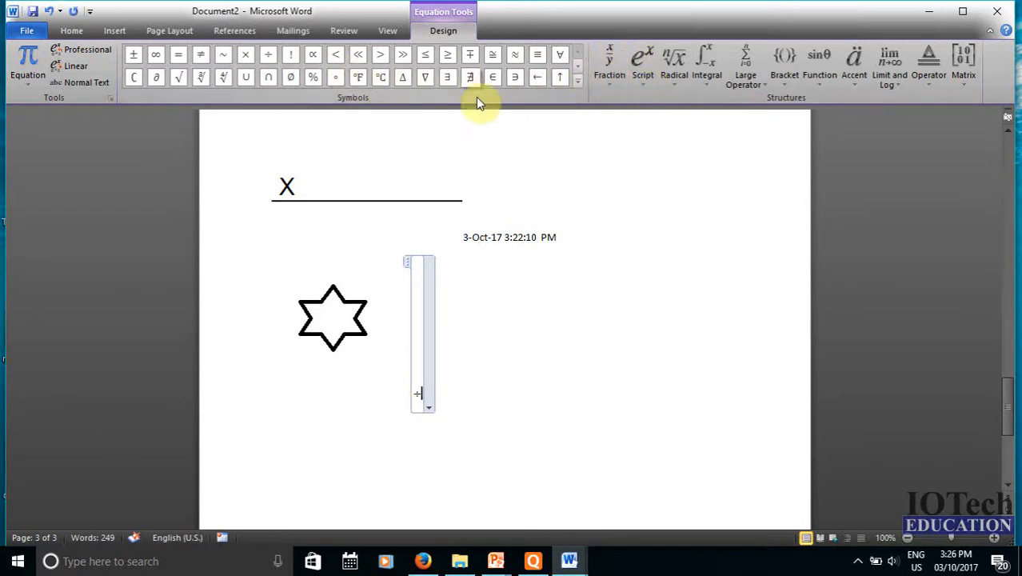
Add the quadratic formula from the common radicals after the division sign and leave the equation
click(577, 85)
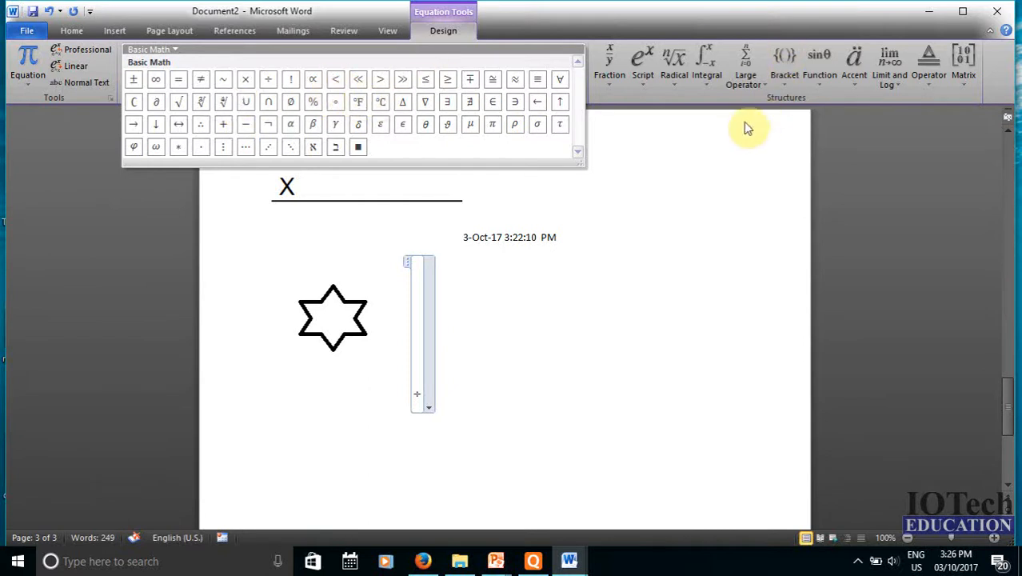
click(726, 93)
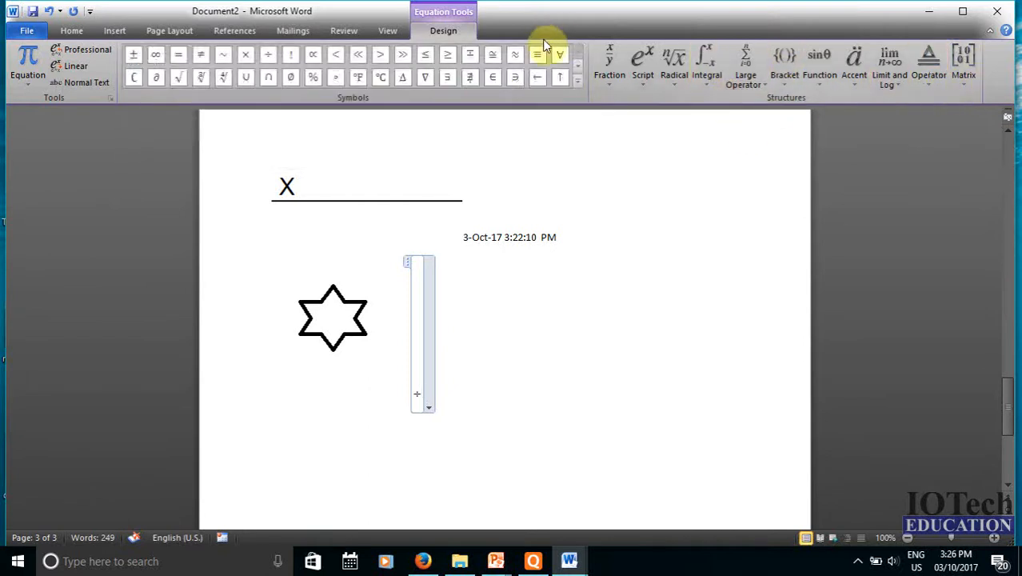
click(671, 74)
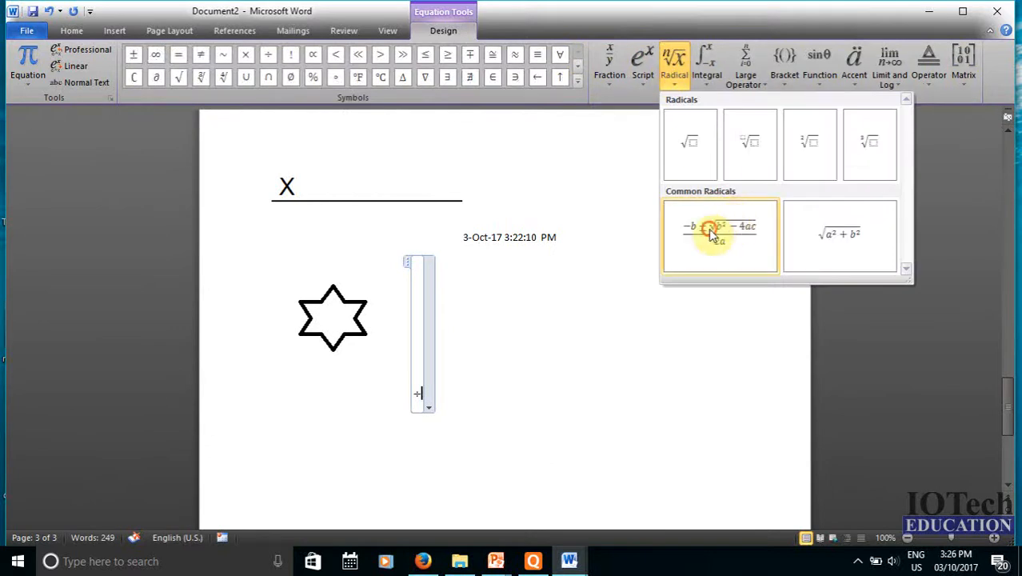
click(710, 229)
click(581, 347)
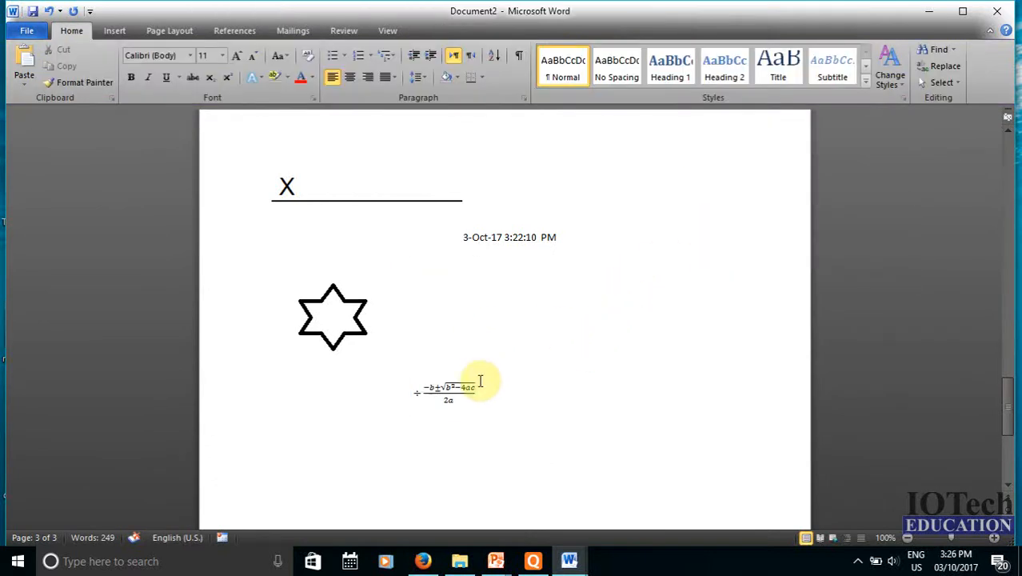
Insert the Windows logo, boxed X and trademark (™) symbols just after the equation
drag(479, 391, 476, 391)
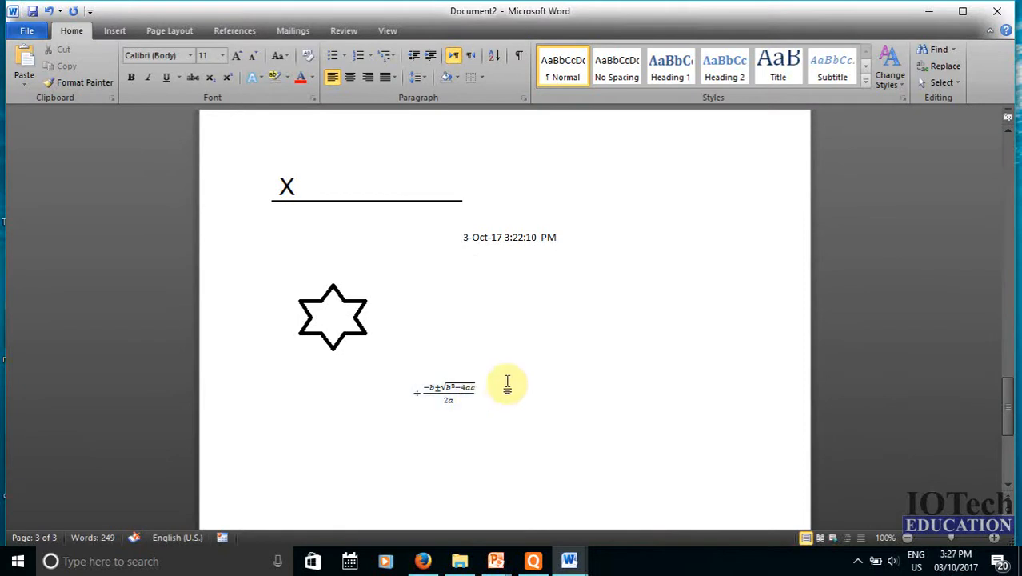
click(507, 384)
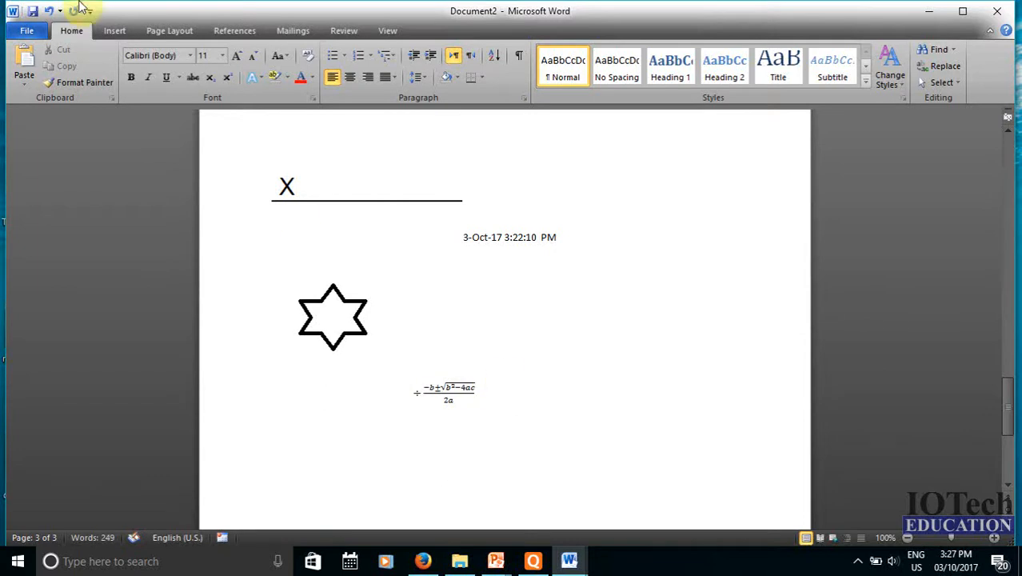
click(116, 30)
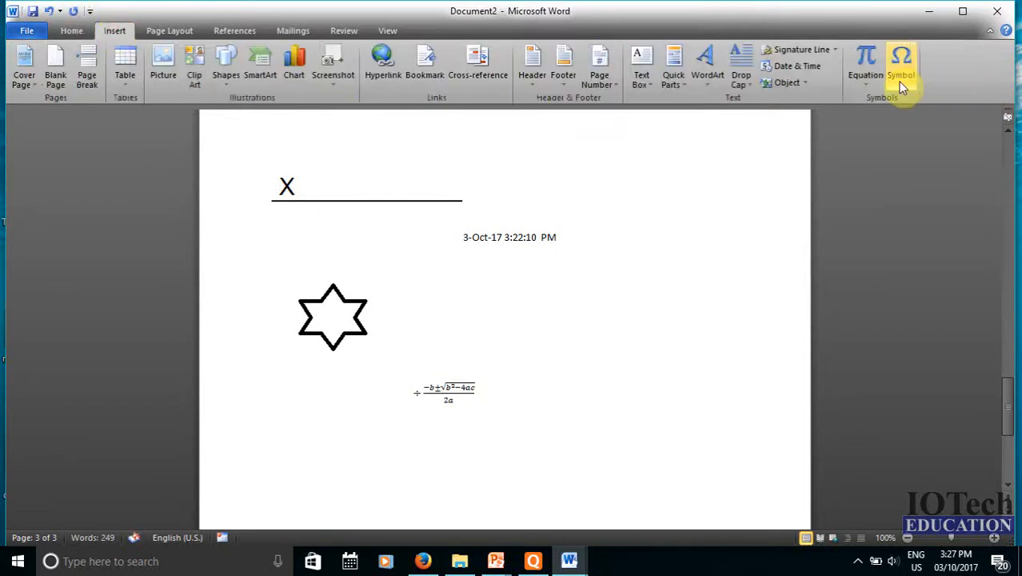
click(902, 80)
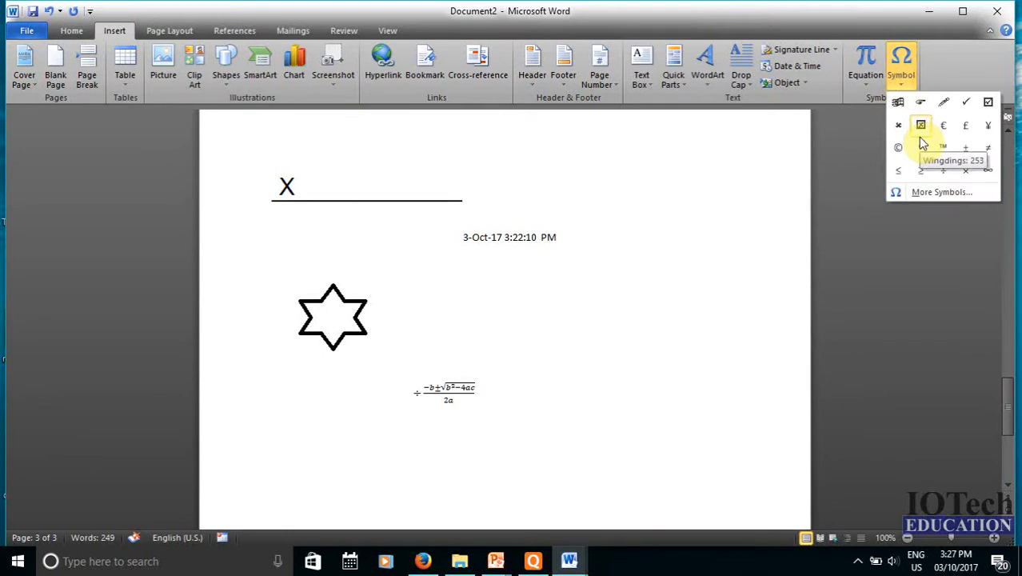
click(902, 104)
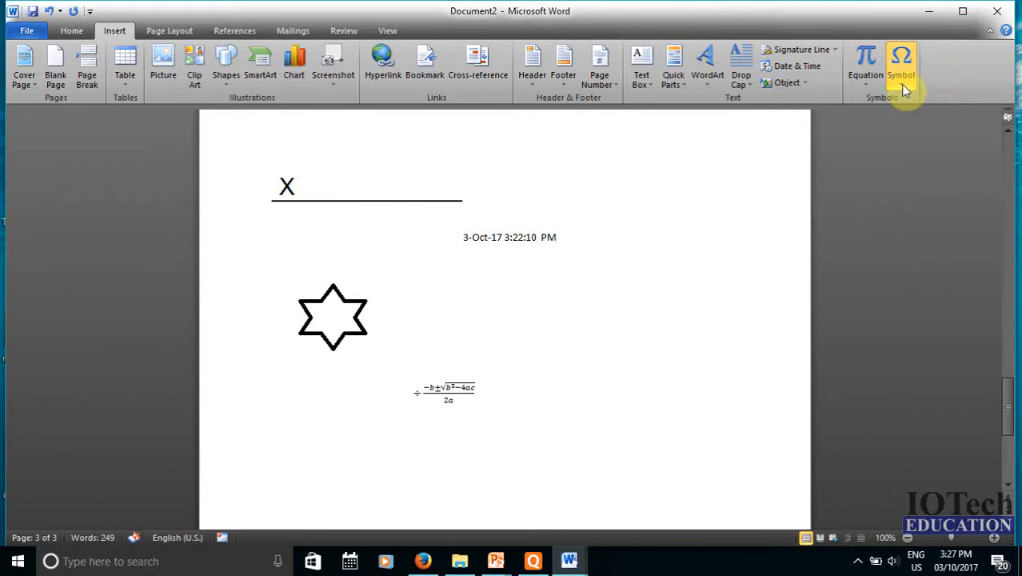
click(902, 84)
click(926, 131)
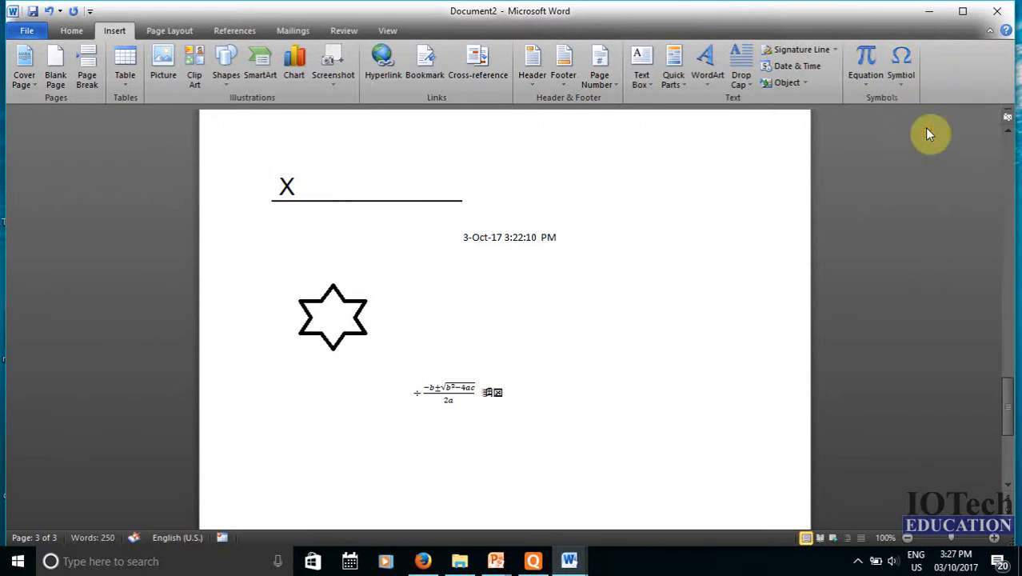
click(901, 85)
click(947, 152)
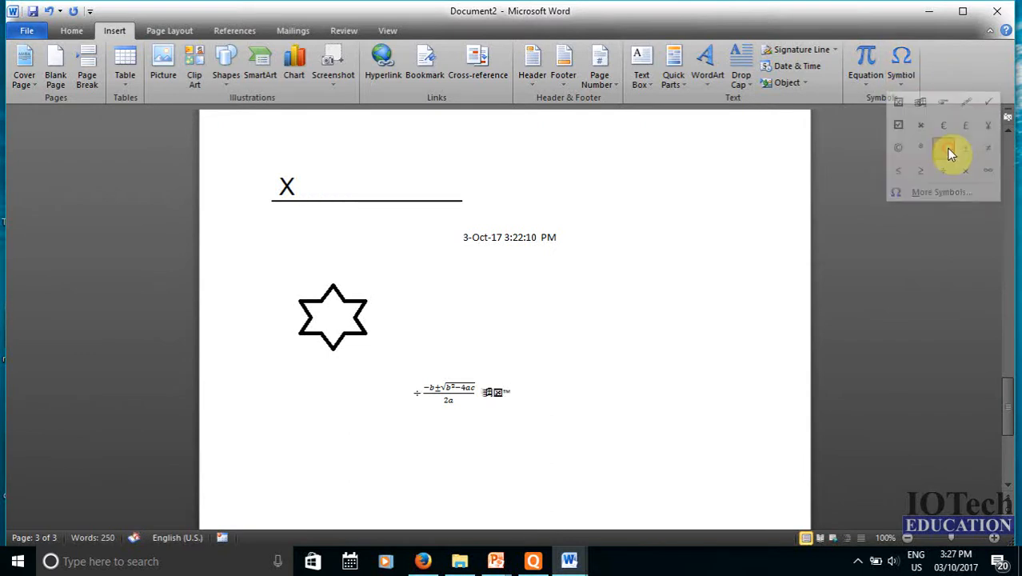
Open the full symbol collection for the spot after the trademark sign and set its font to Webdings
click(901, 78)
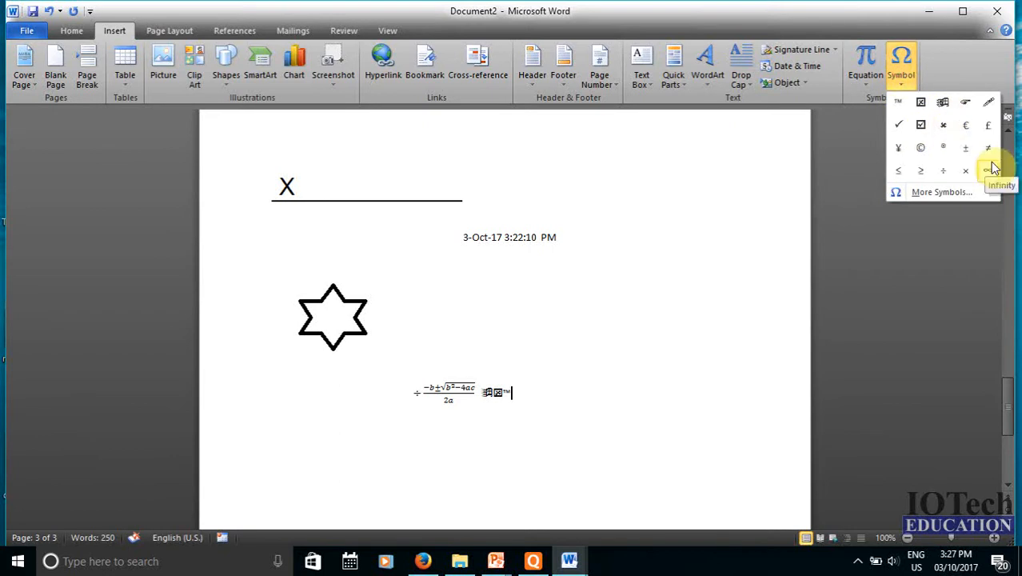
click(944, 193)
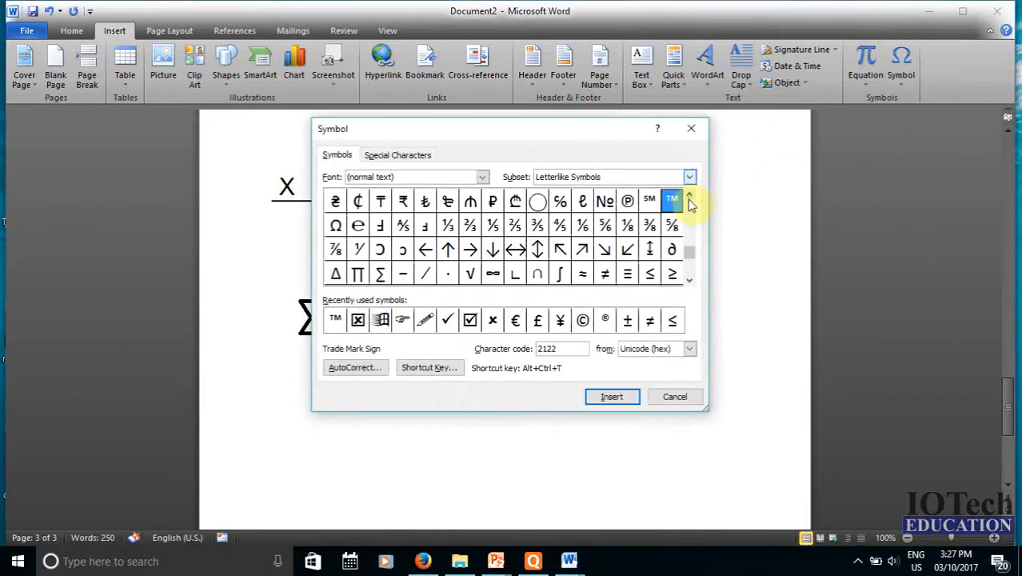
drag(691, 251, 695, 233)
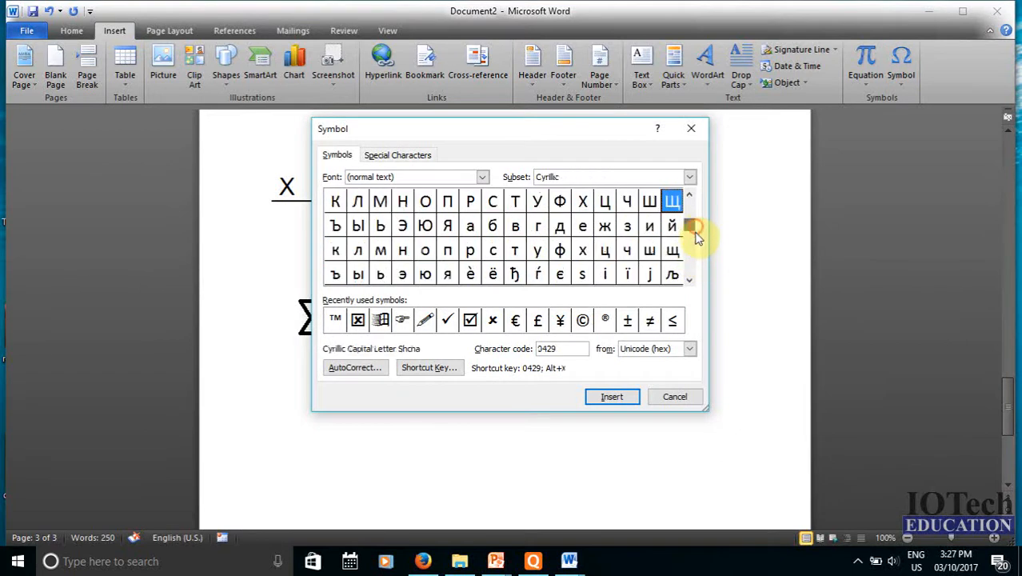
click(688, 279)
click(689, 279)
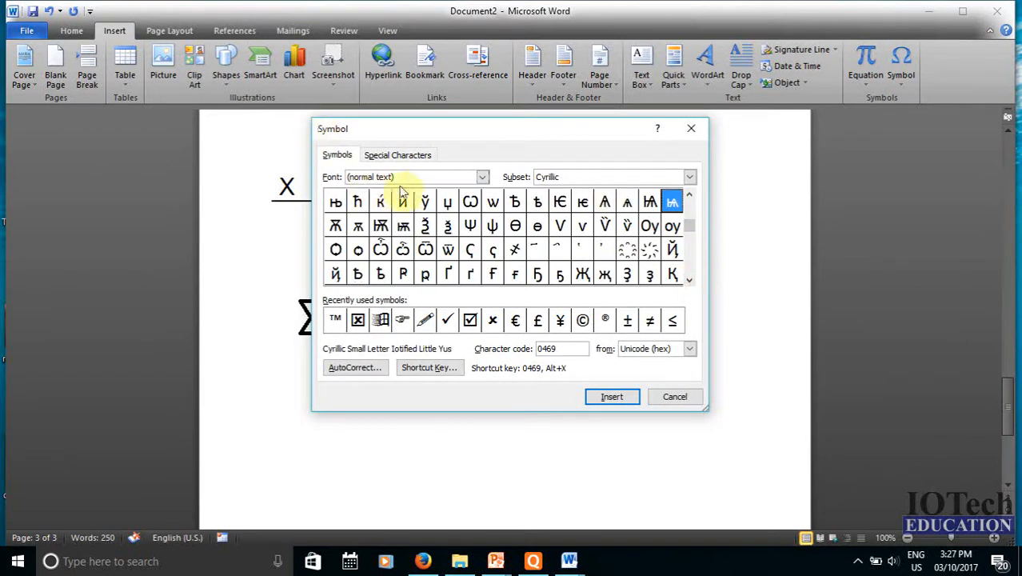
click(483, 177)
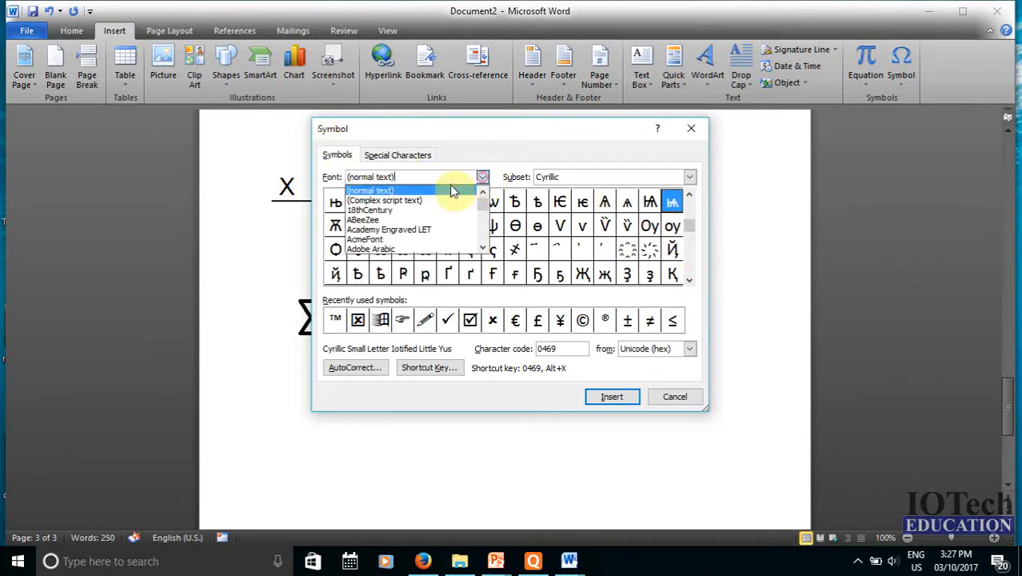
drag(480, 203, 490, 247)
scroll(449, 222, down, 20)
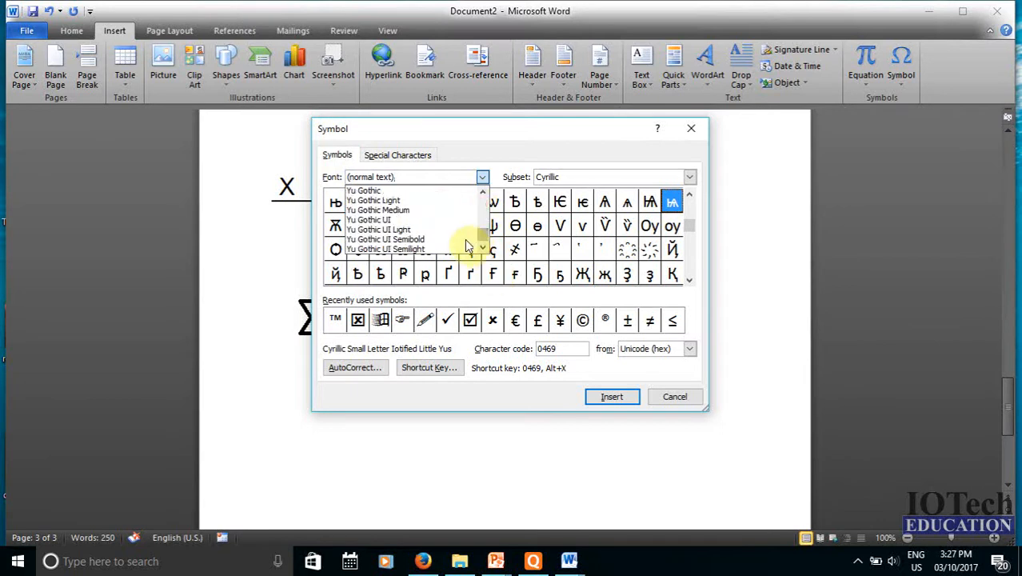
scroll(433, 251, up, 10)
scroll(433, 248, up, 7)
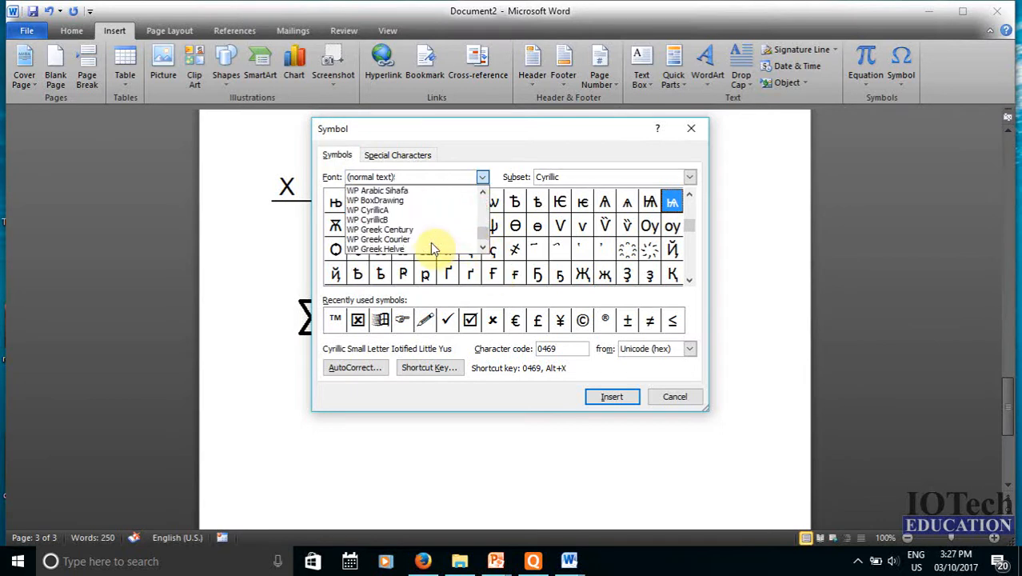
scroll(434, 249, down, 2)
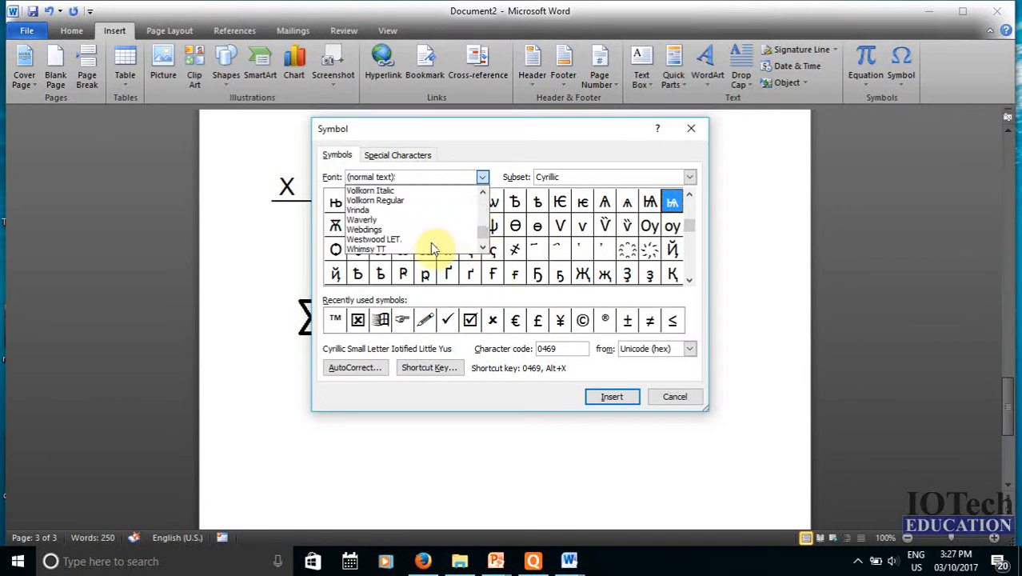
click(407, 231)
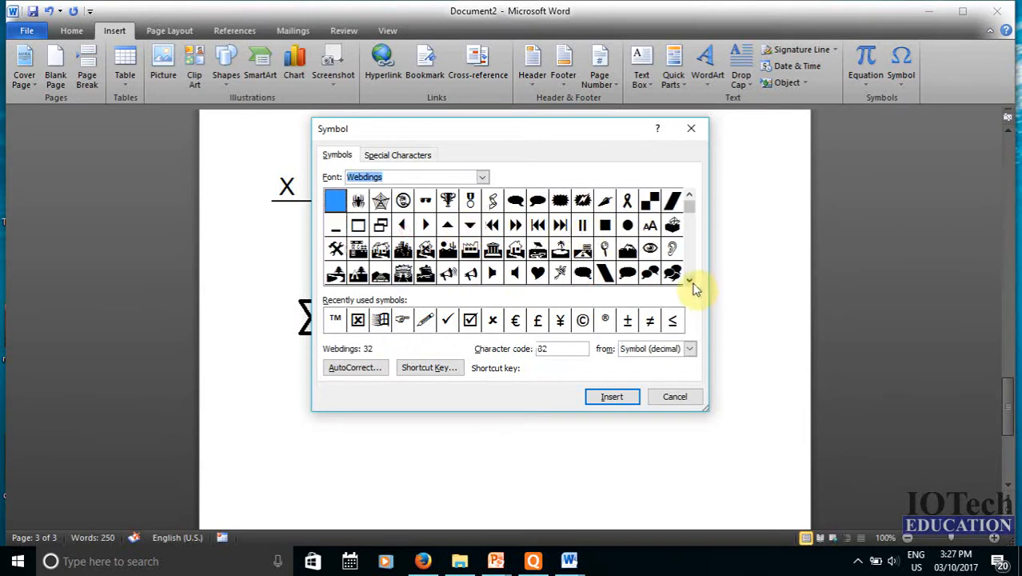
Insert the Webdings double speech bubble (code 95) and jagged burst (code 123) after the trademark sign, then close the symbol dialog
scroll(697, 282, down, 2)
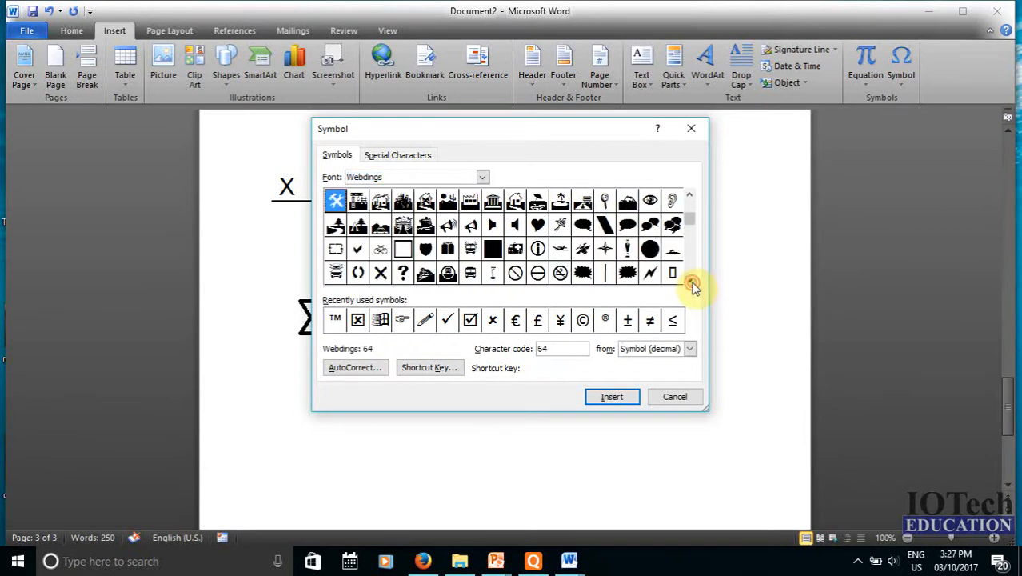
click(671, 226)
click(610, 396)
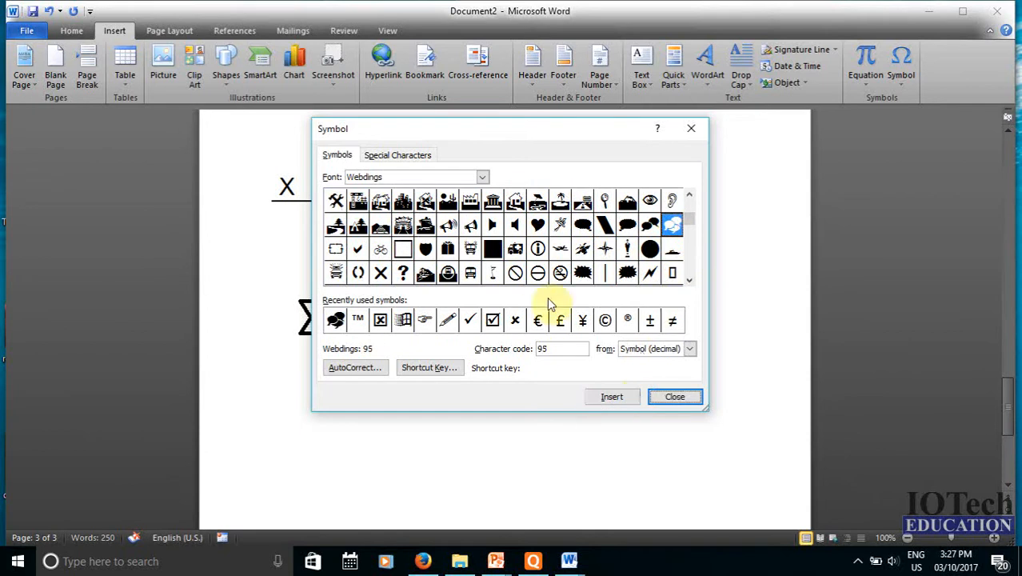
click(582, 273)
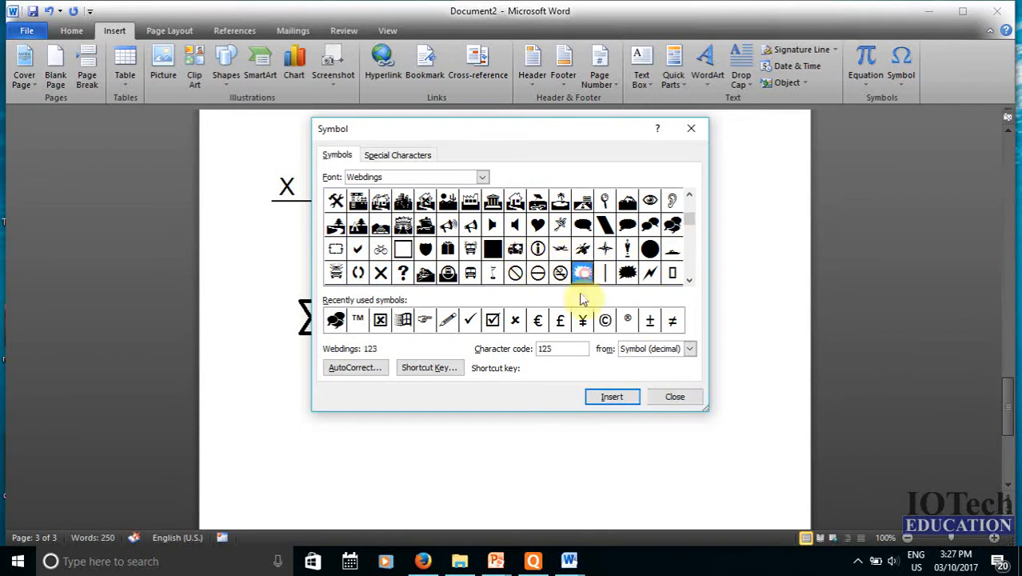
click(600, 398)
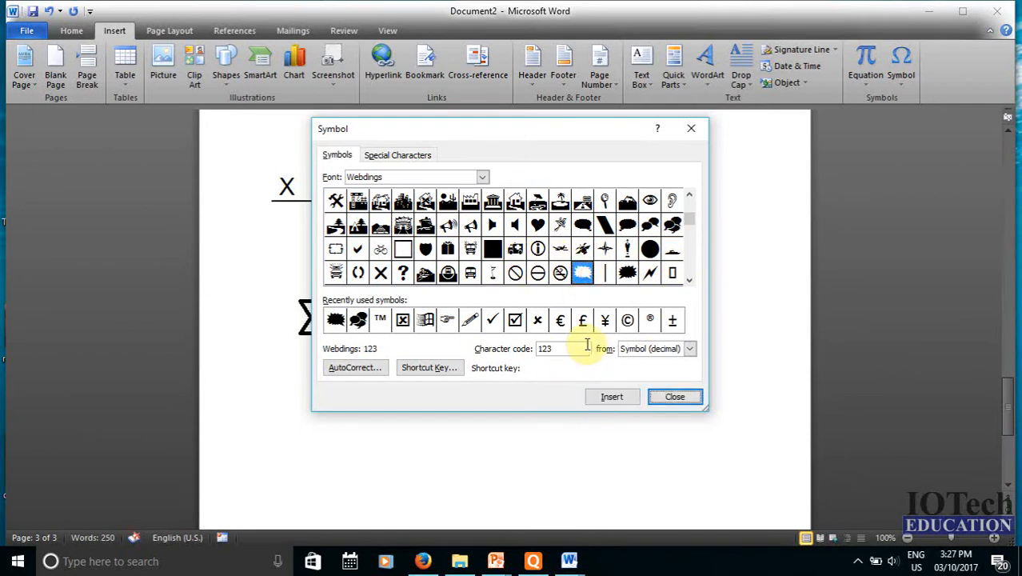
click(687, 396)
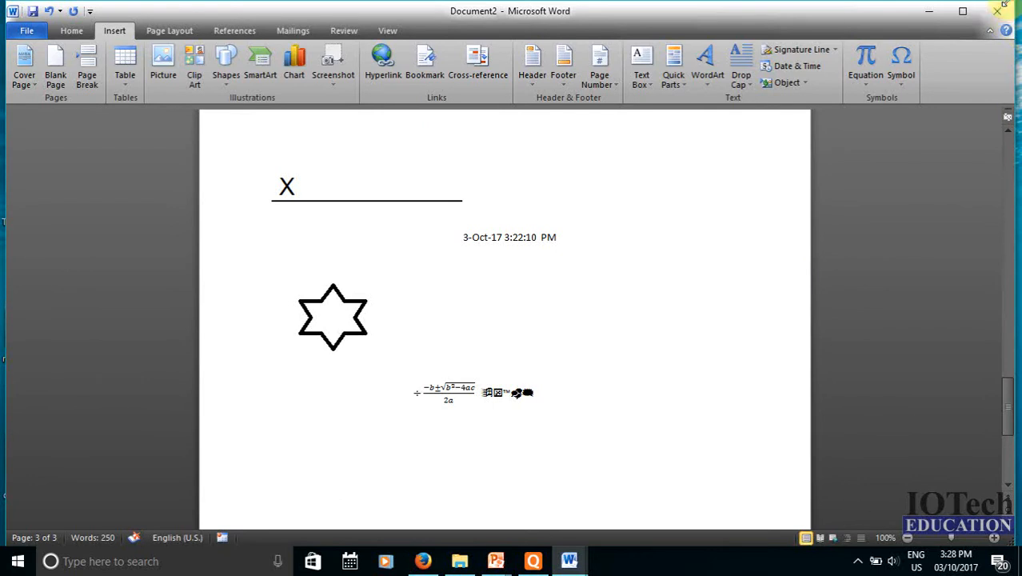
Close Document2 without saving its changes
click(1000, 8)
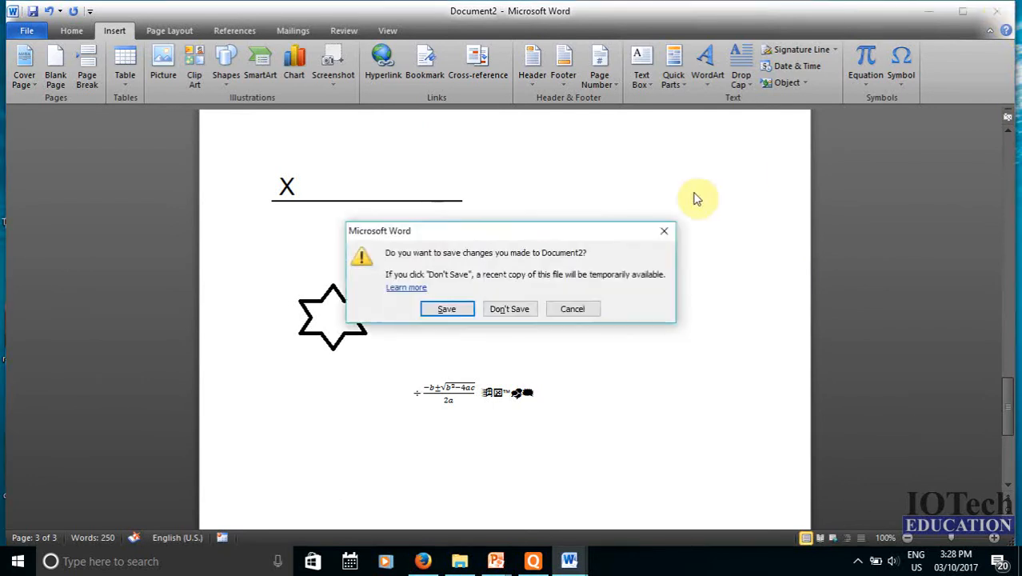
click(507, 312)
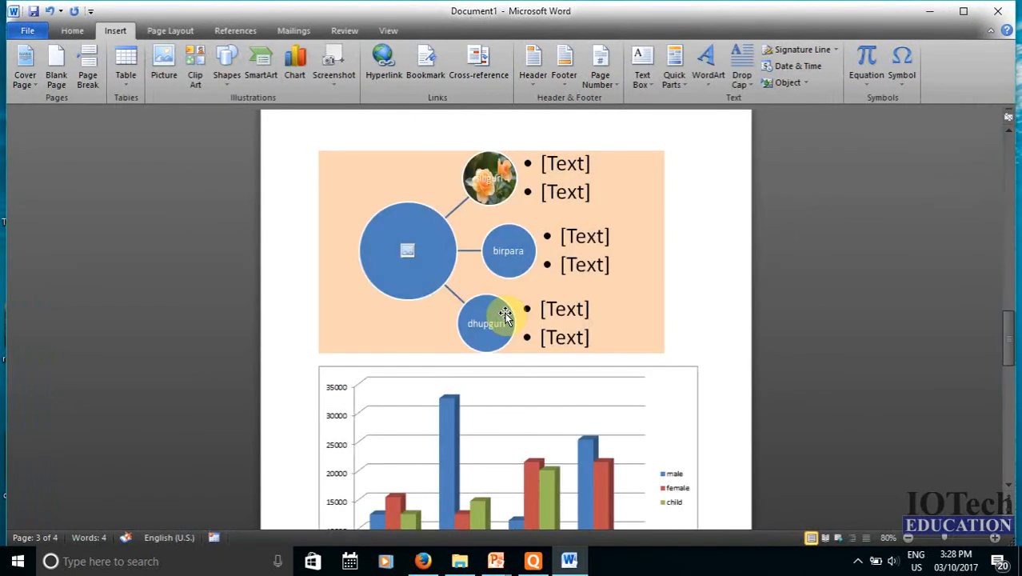